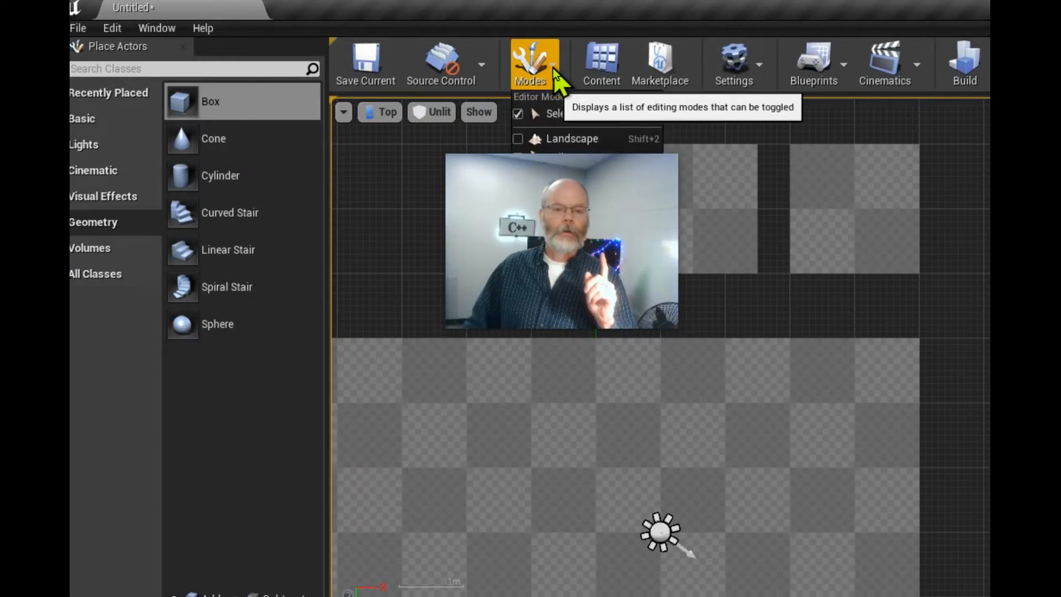
# - Switch the editor from Select mode to Brush Editing mode
pyautogui.click(819, 191)
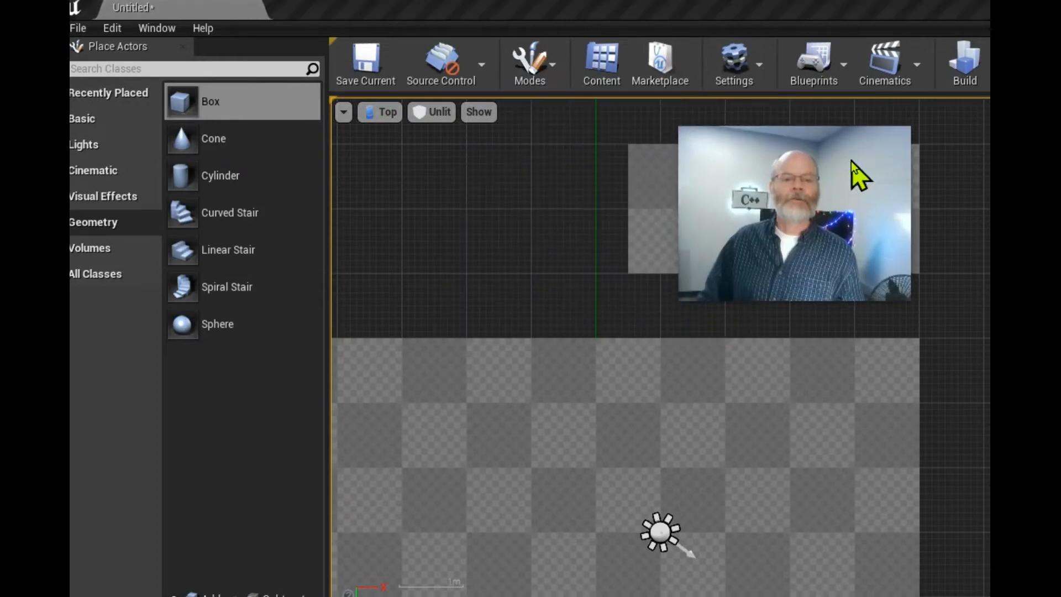
pyautogui.click(553, 63)
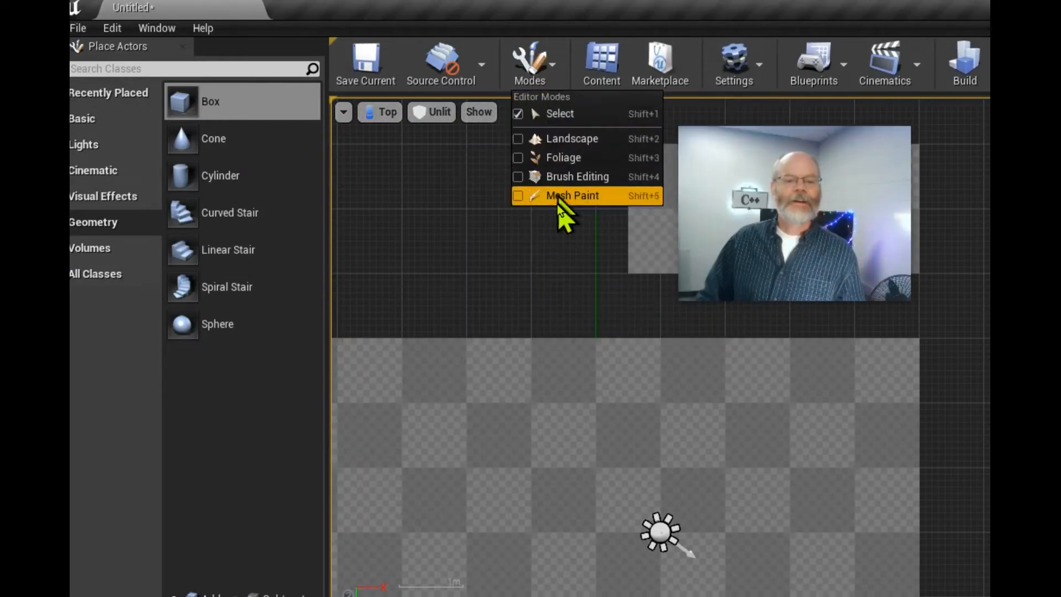
pyautogui.click(558, 178)
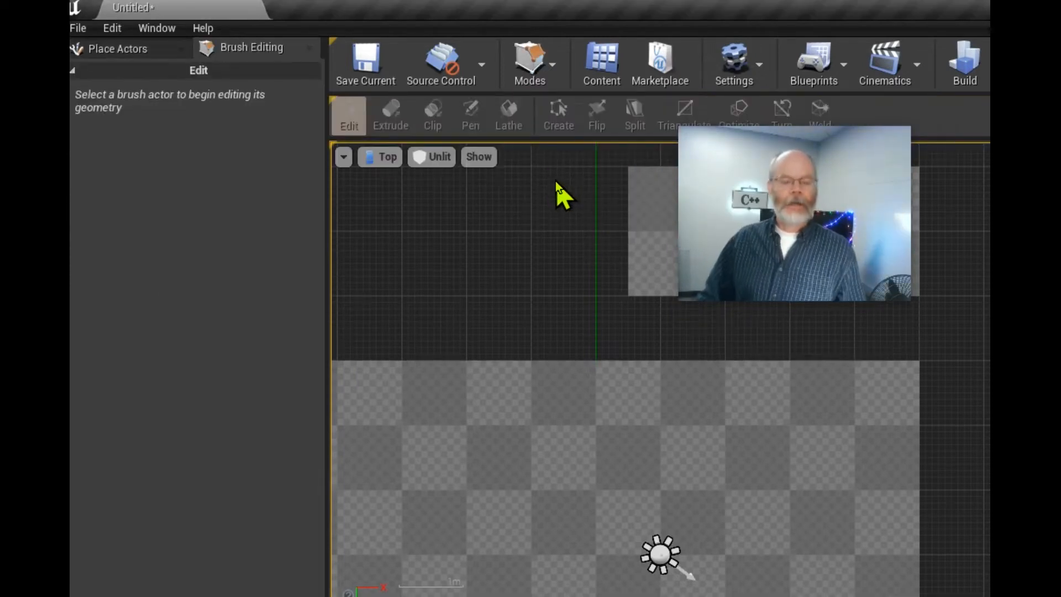
pyautogui.moveTo(846, 214); pyautogui.dragTo(828, 271)
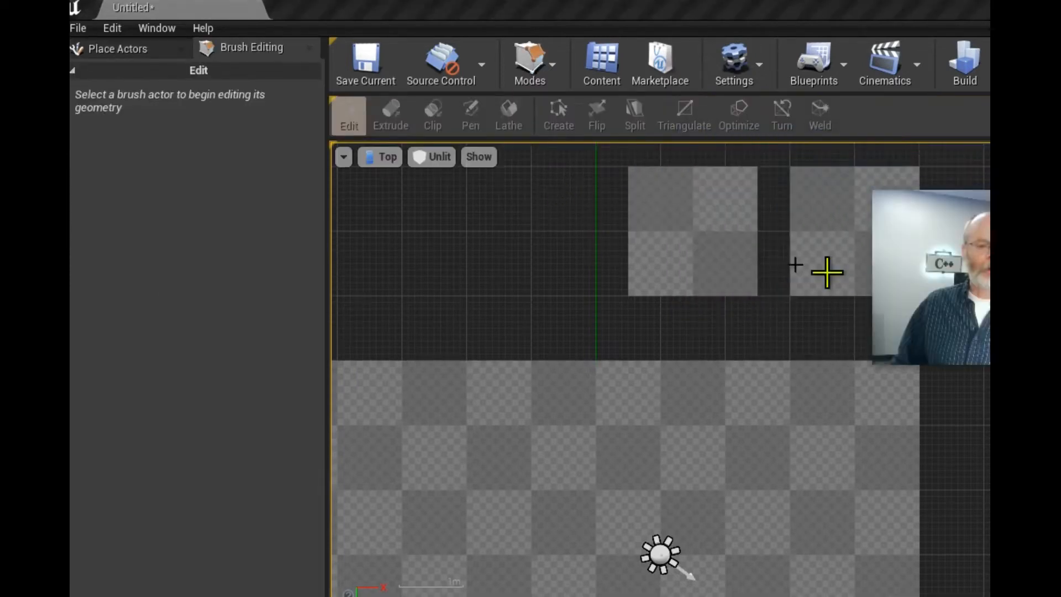
# - Select Box Brush3 and move it along the X axis to location X 10.0
pyautogui.click(689, 272)
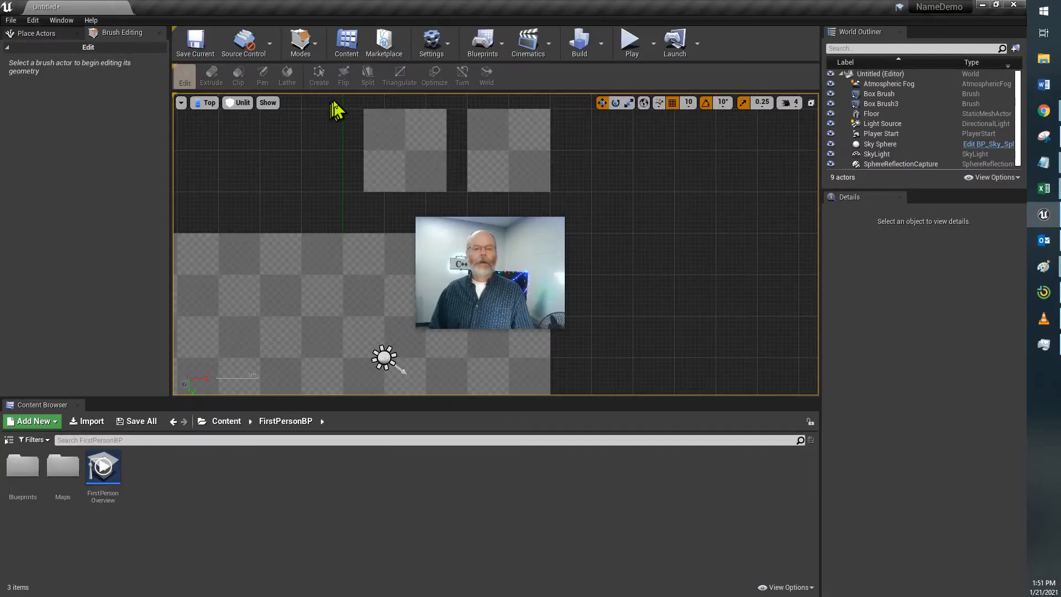
pyautogui.moveTo(395, 135); pyautogui.dragTo(385, 217)
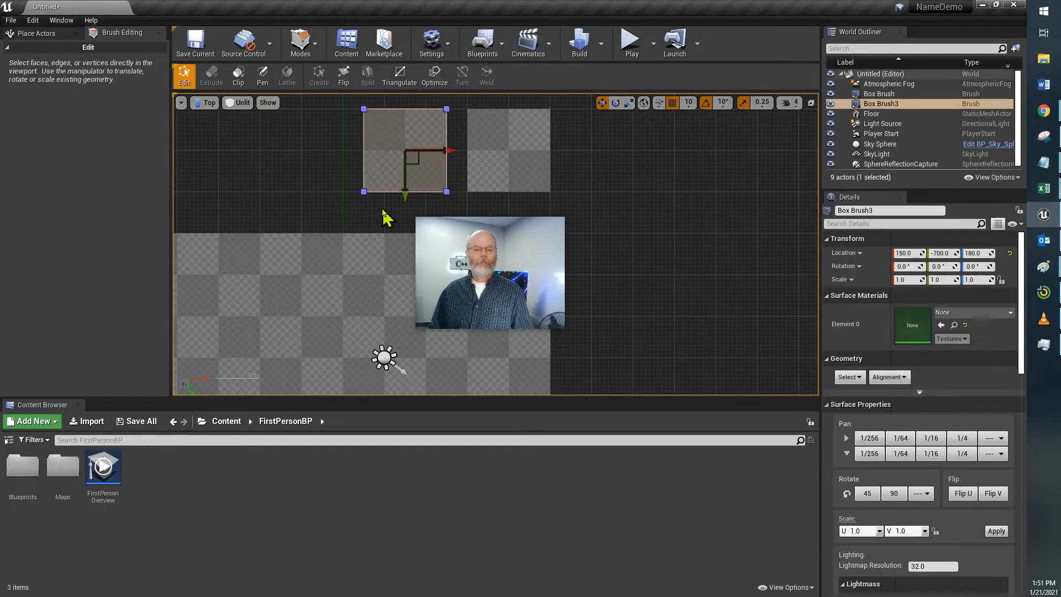
pyautogui.moveTo(448, 148)
pyautogui.mouseDown()
pyautogui.moveTo(509, 154)
pyautogui.moveTo(390, 153)
pyautogui.mouseUp()
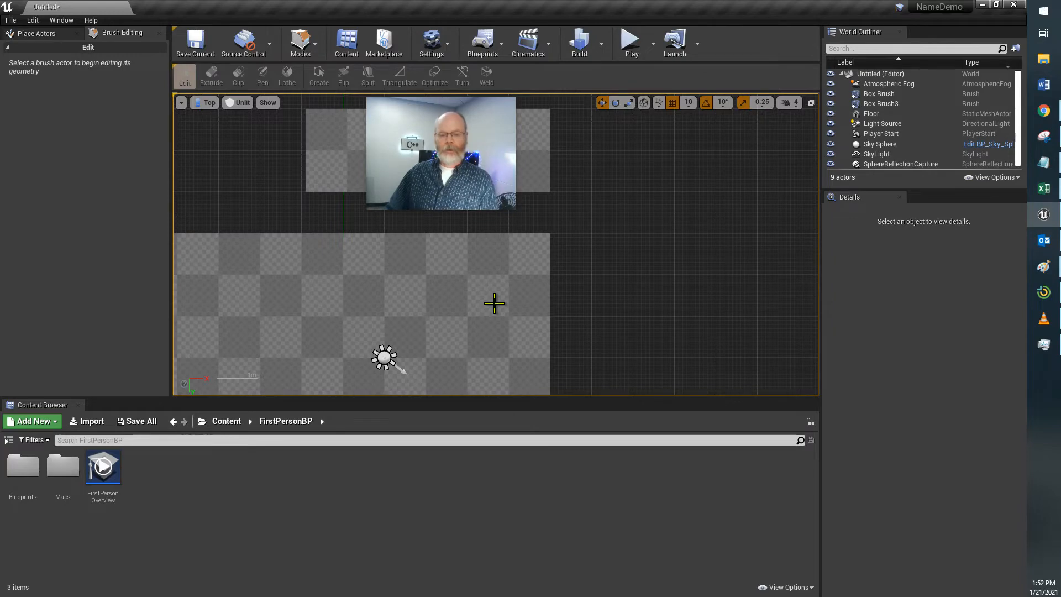
# - Select the large Floor mesh and delete it from the level
pyautogui.click(494, 302)
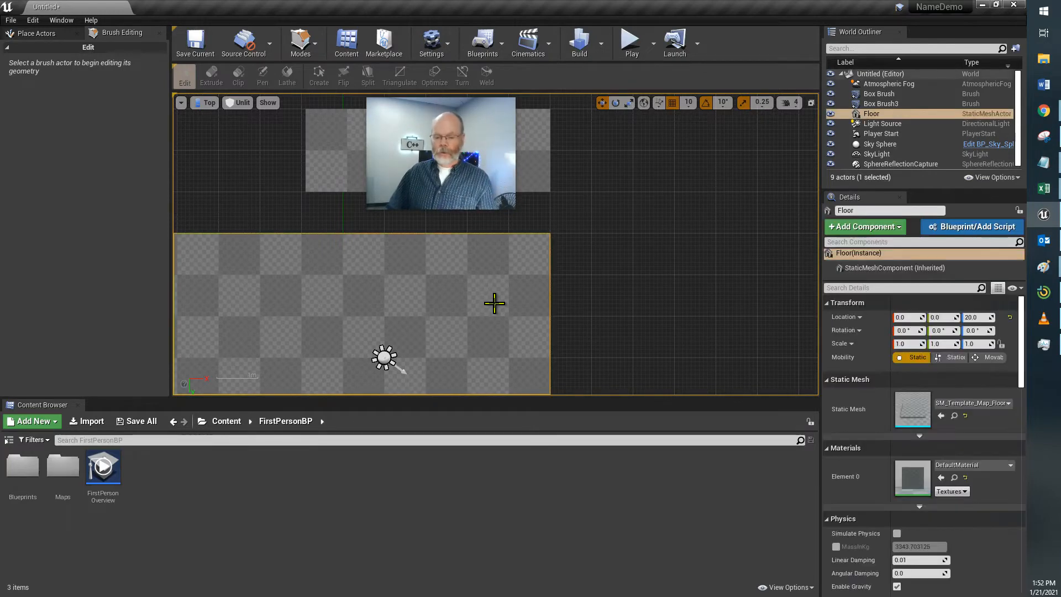
pyautogui.press('Delete')
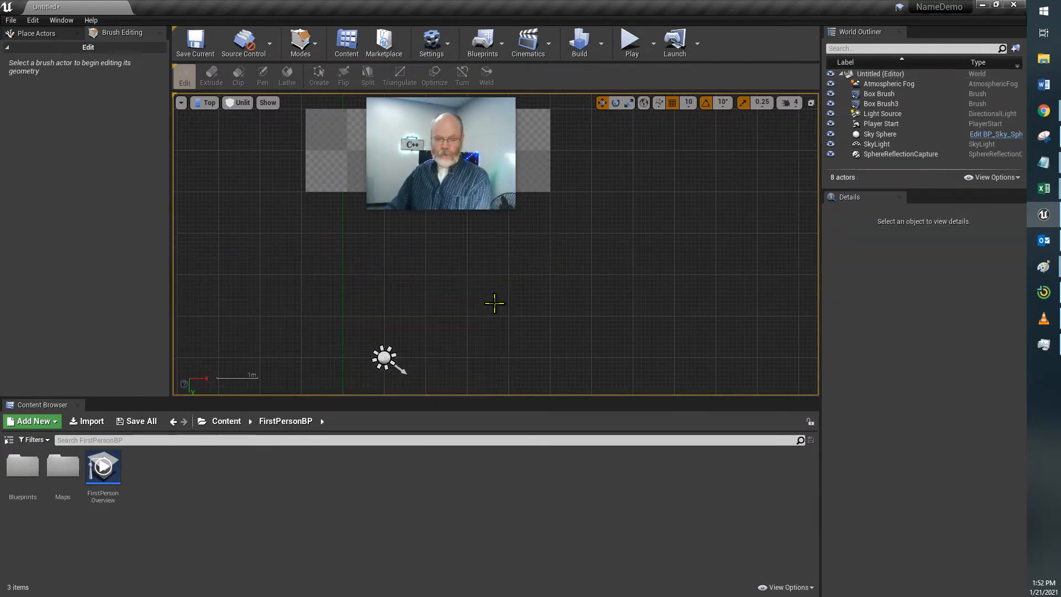
pyautogui.moveTo(481, 169); pyautogui.dragTo(738, 267)
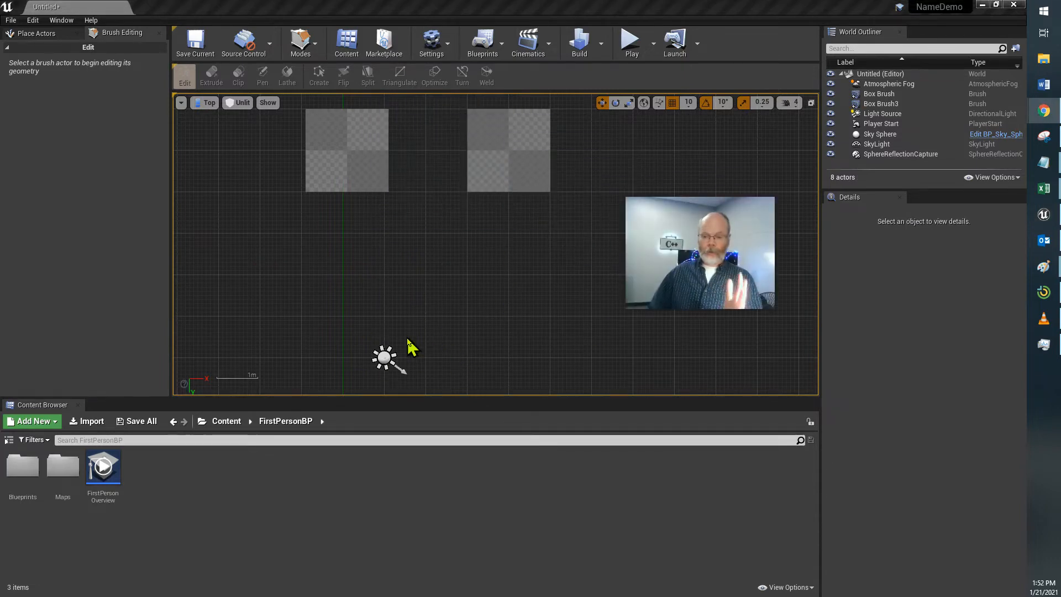
# - Select Box Brush3 and move it along the Y axis to location Y -340.0
pyautogui.click(360, 154)
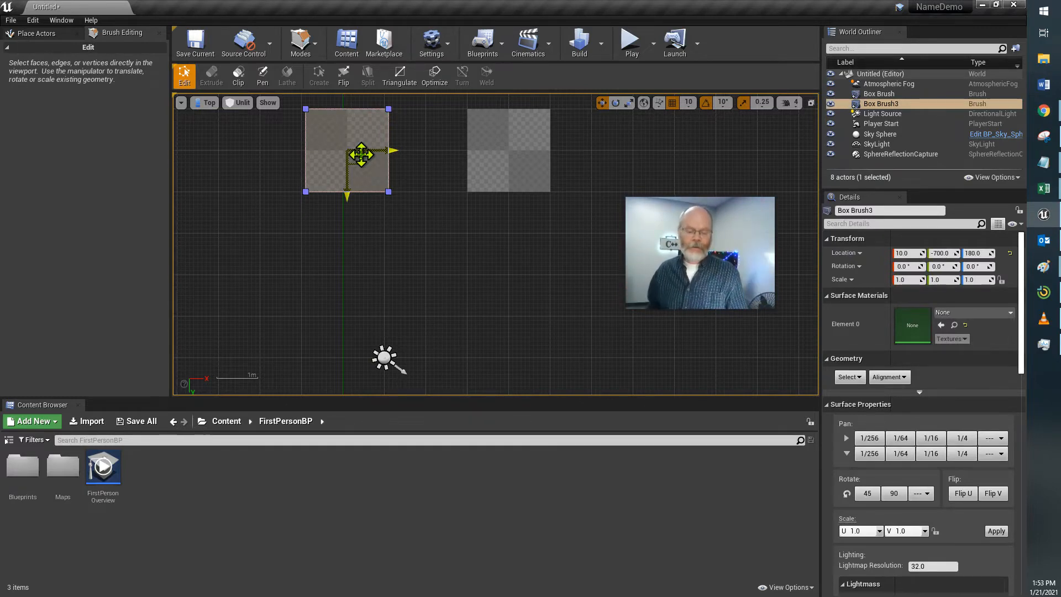
pyautogui.scroll(-3, 382, 175)
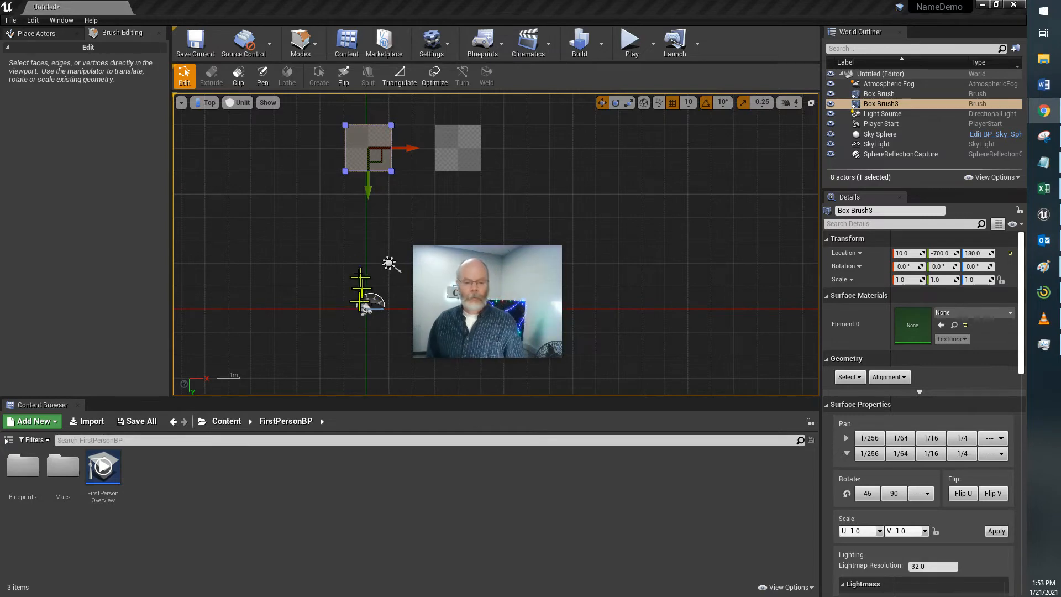
pyautogui.moveTo(366, 185); pyautogui.dragTo(369, 271)
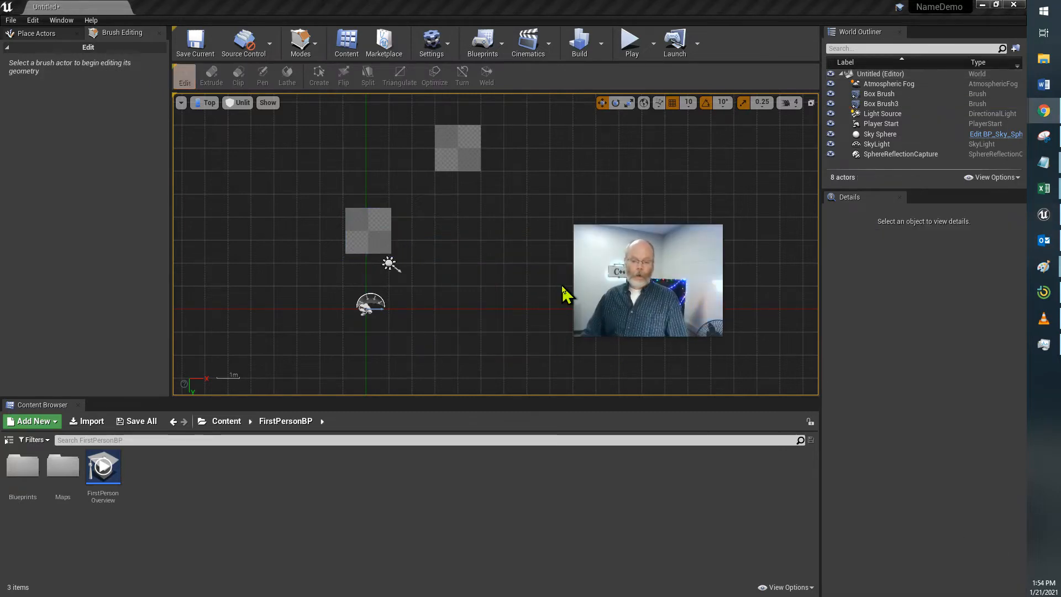
pyautogui.moveTo(678, 283); pyautogui.dragTo(514, 255)
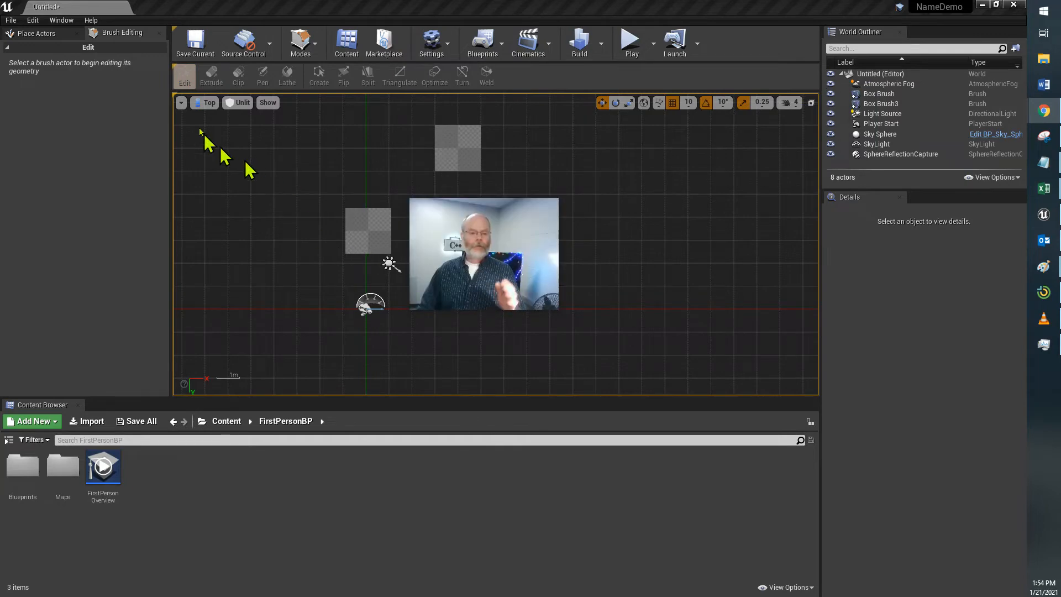
# - Select Box Brush3 and change the viewport from the top view to the Perspective view
pyautogui.click(381, 226)
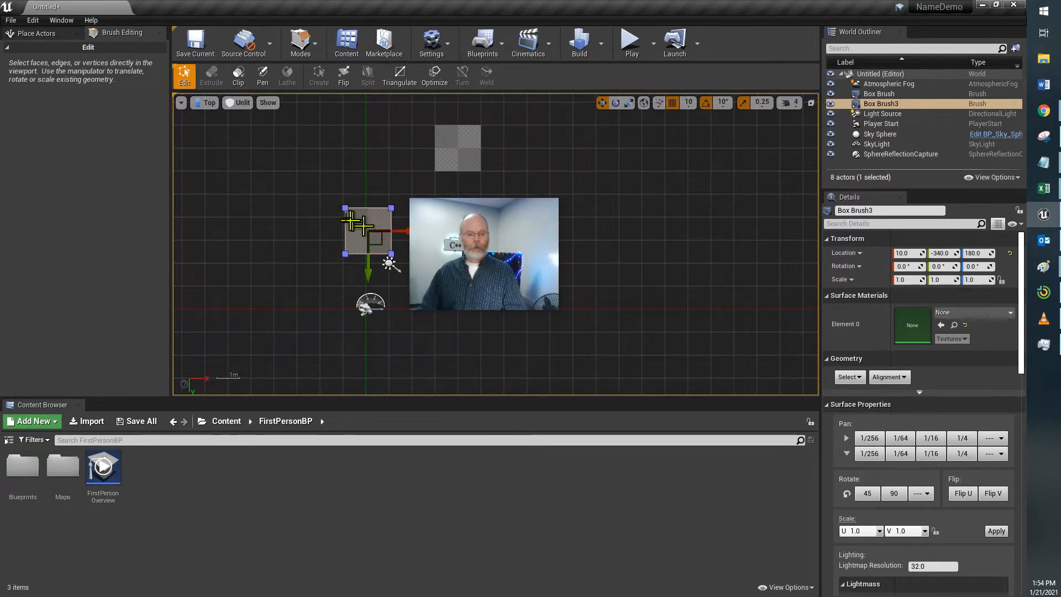
pyautogui.click(209, 102)
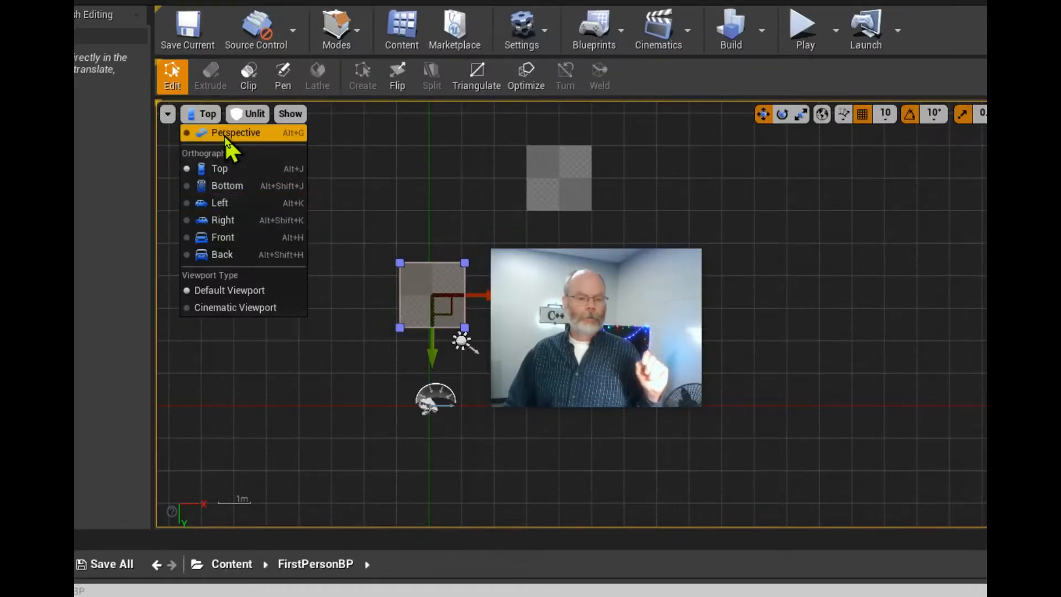
pyautogui.click(225, 132)
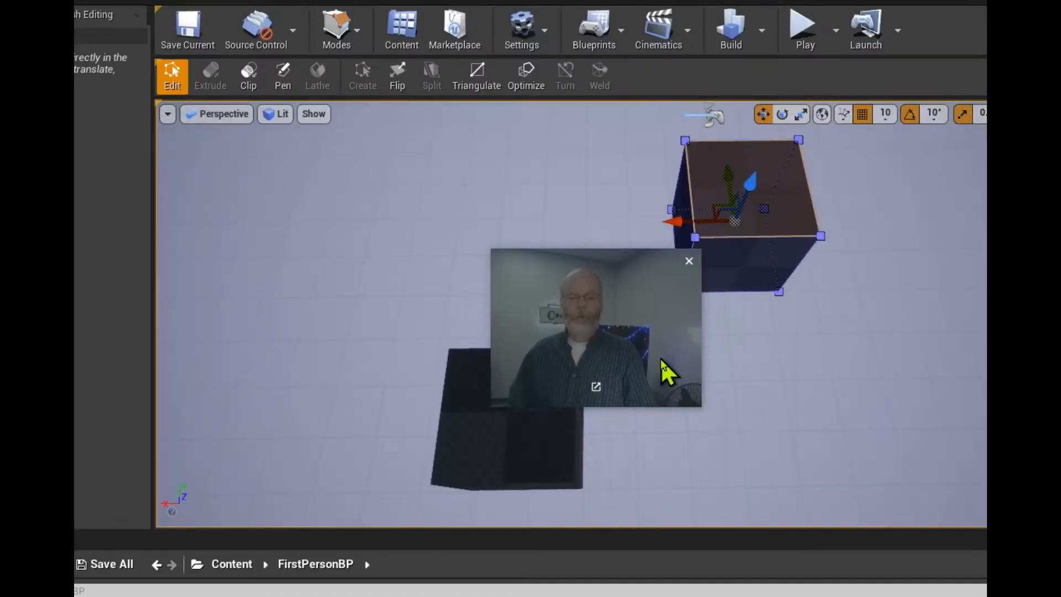
pyautogui.moveTo(666, 371); pyautogui.dragTo(529, 276)
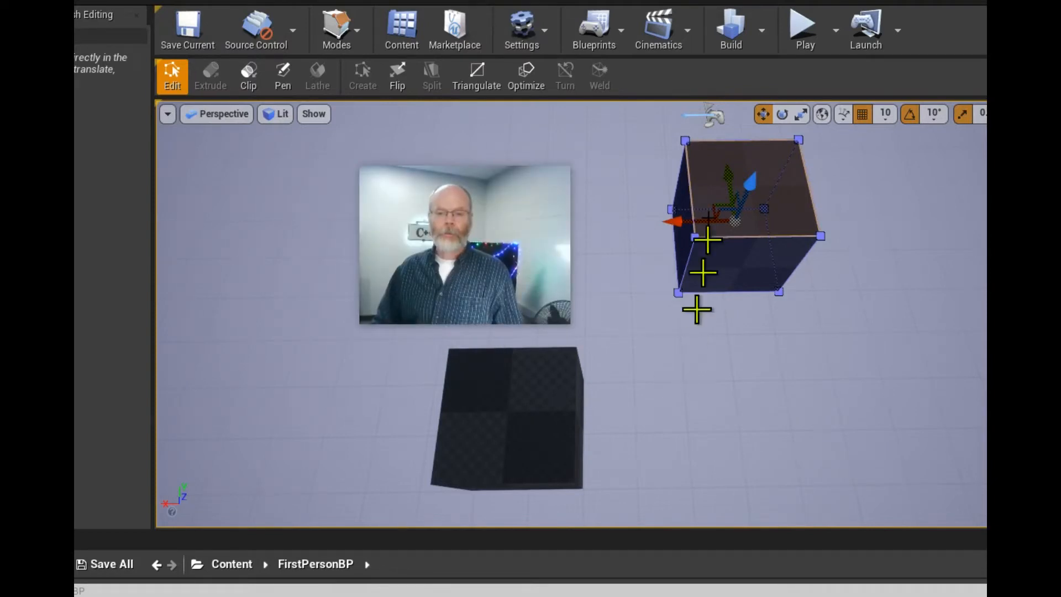
pyautogui.moveTo(921, 267); pyautogui.dragTo(908, 313, button='middle')
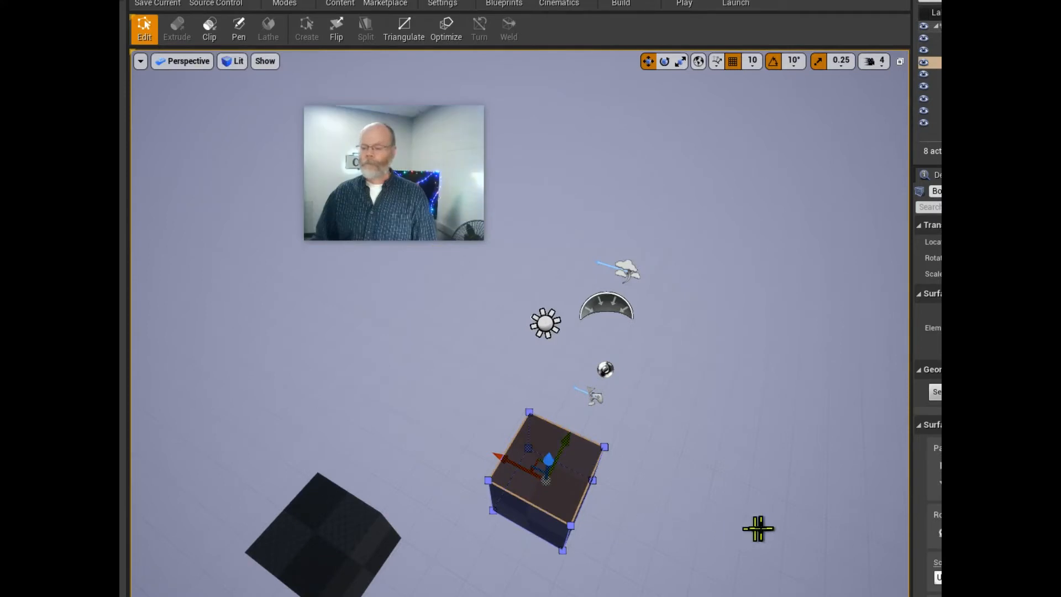
# - Select the top face of Box Brush3 and move it vertically to make the box moderately taller
pyautogui.click(570, 457)
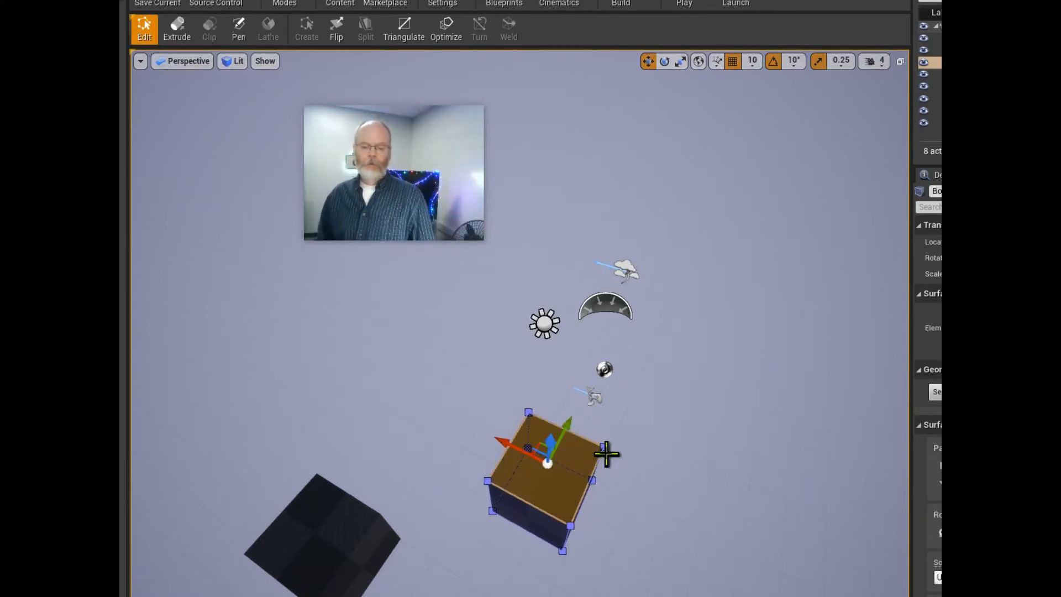
pyautogui.moveTo(552, 442); pyautogui.dragTo(579, 192)
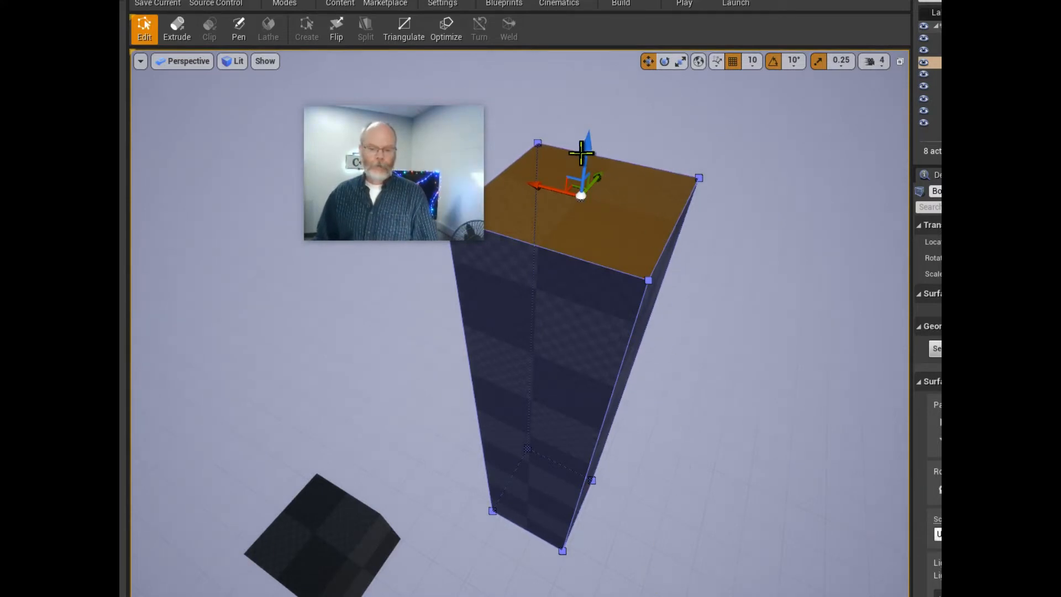
pyautogui.moveTo(583, 151); pyautogui.dragTo(521, 379)
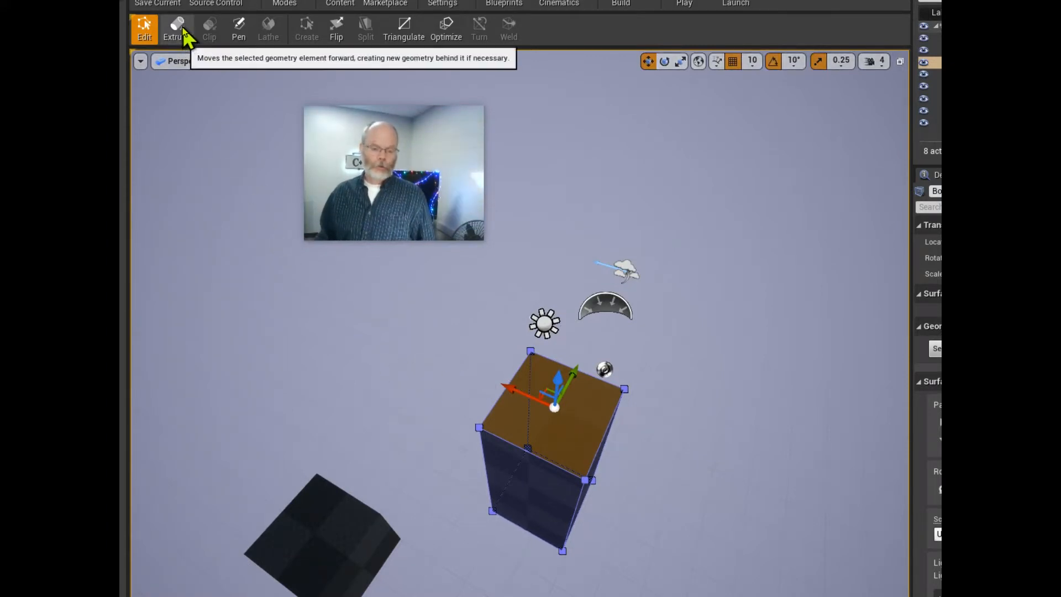
pyautogui.moveTo(340, 161); pyautogui.dragTo(176, 124)
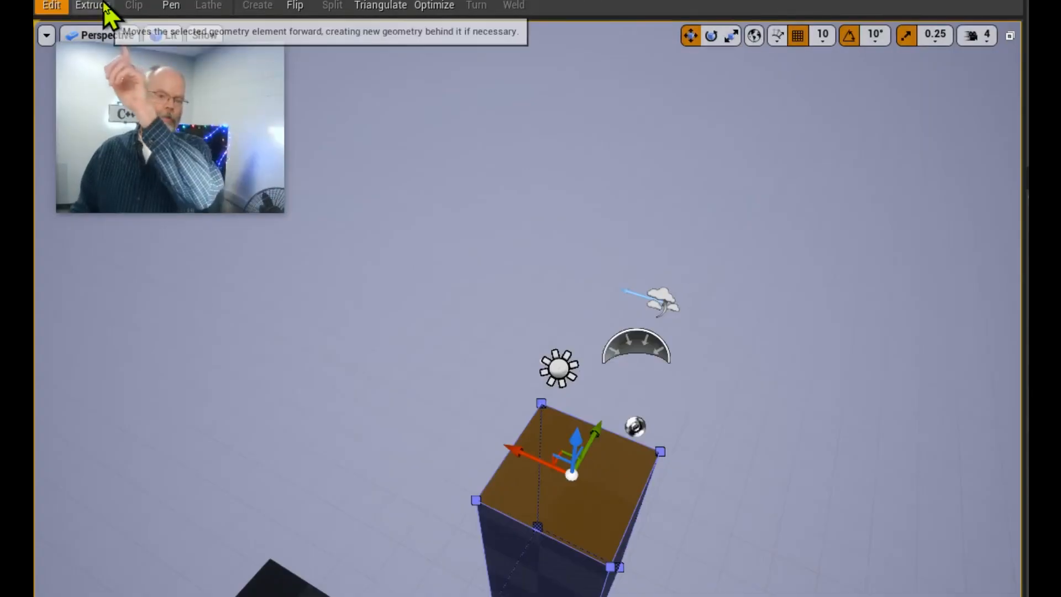
# - Activate the Extrude tool for the selected top face and set the transform gizmo to world coordinates
pyautogui.click(104, 6)
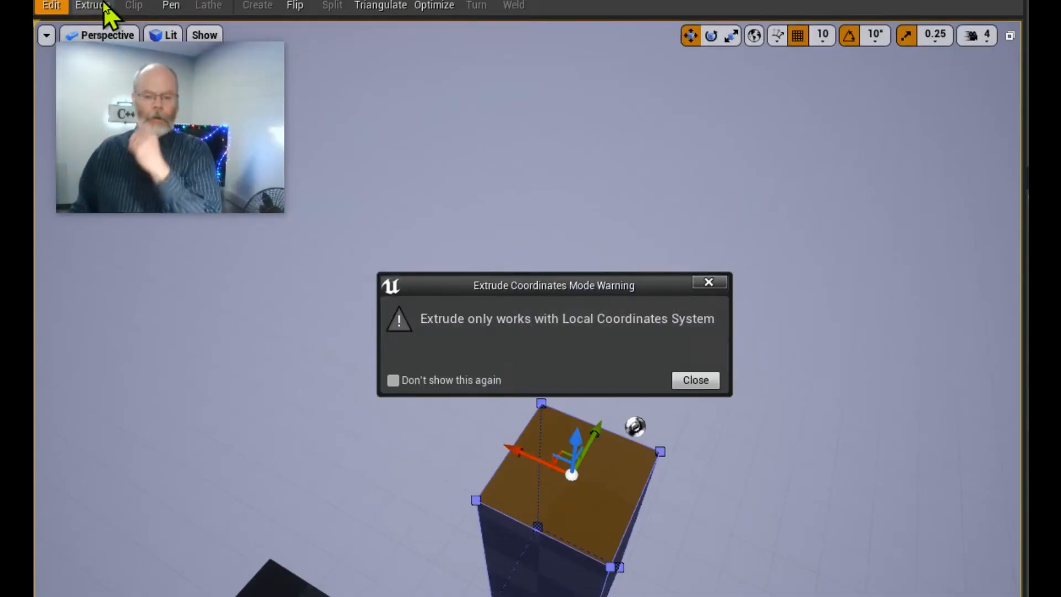
pyautogui.click(698, 380)
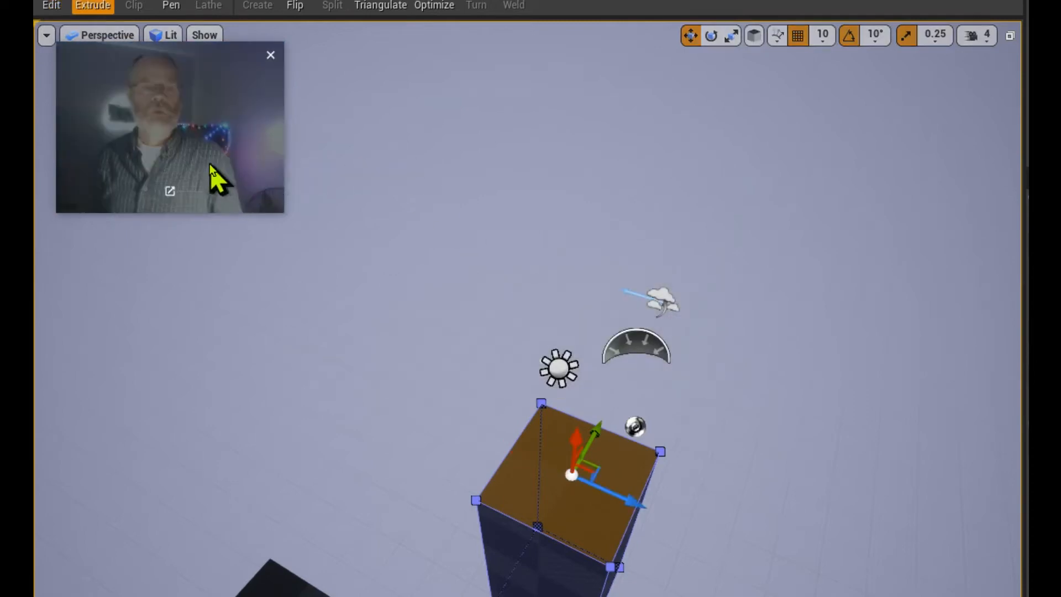
pyautogui.moveTo(210, 165); pyautogui.dragTo(894, 190)
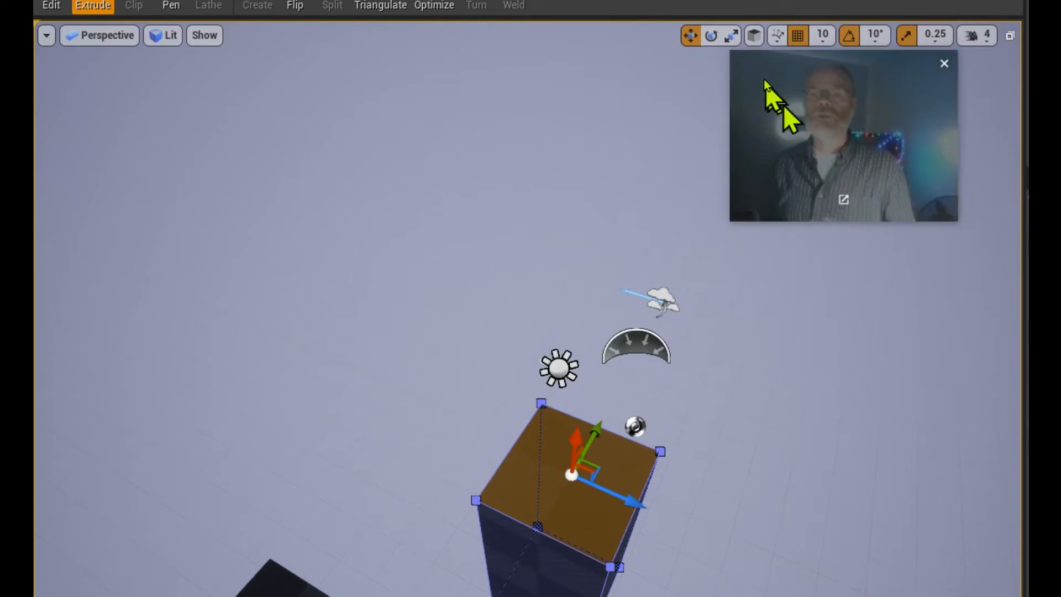
pyautogui.click(755, 36)
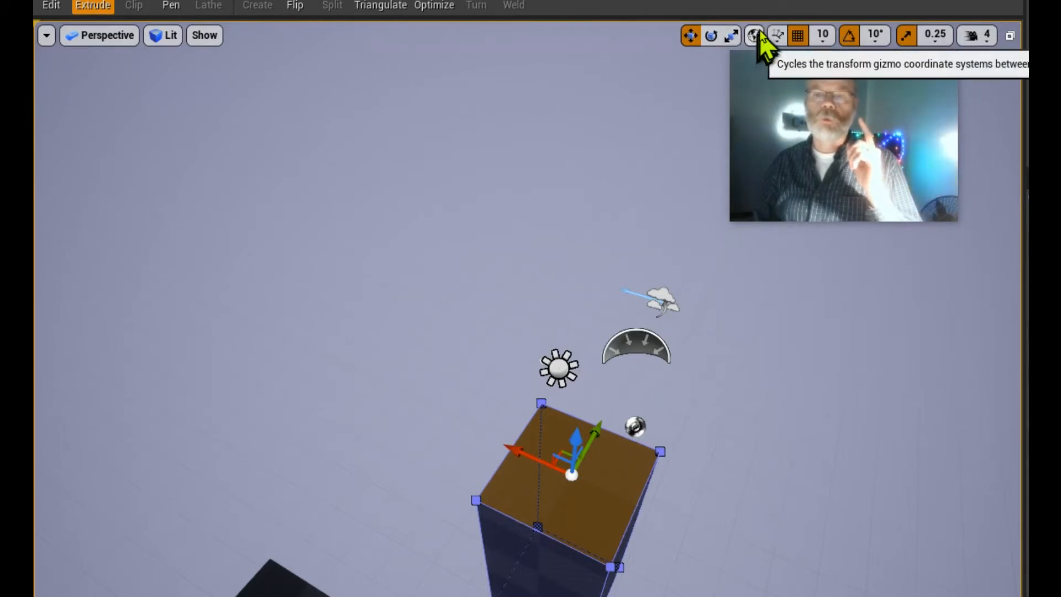
pyautogui.moveTo(356, 211); pyautogui.dragTo(213, 234)
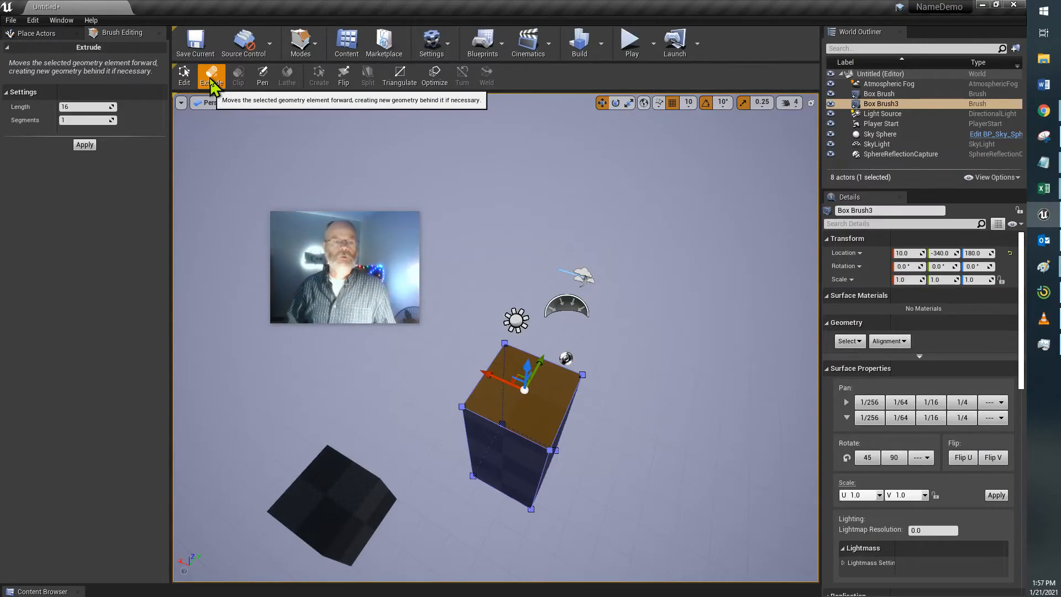
# - Switch the transform gizmo to the local coordinate system for extruding the top face of Box Brush3
pyautogui.click(528, 367)
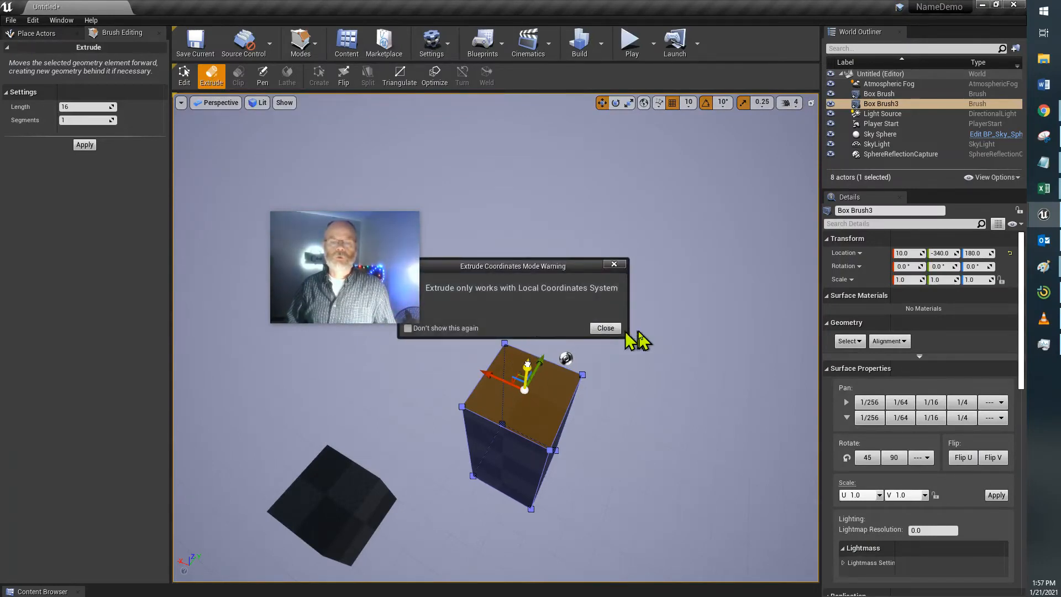
pyautogui.click(607, 330)
pyautogui.click(644, 103)
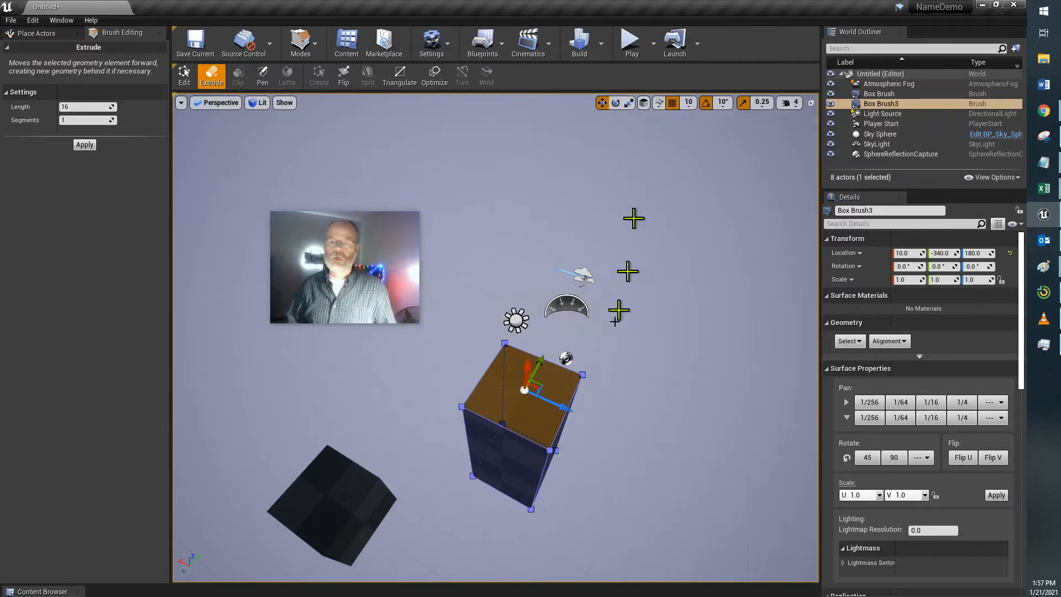
# - Extrude the top face of Box Brush3 upward three times, with a short first section and a tall second one
pyautogui.moveTo(534, 378); pyautogui.dragTo(531, 329)
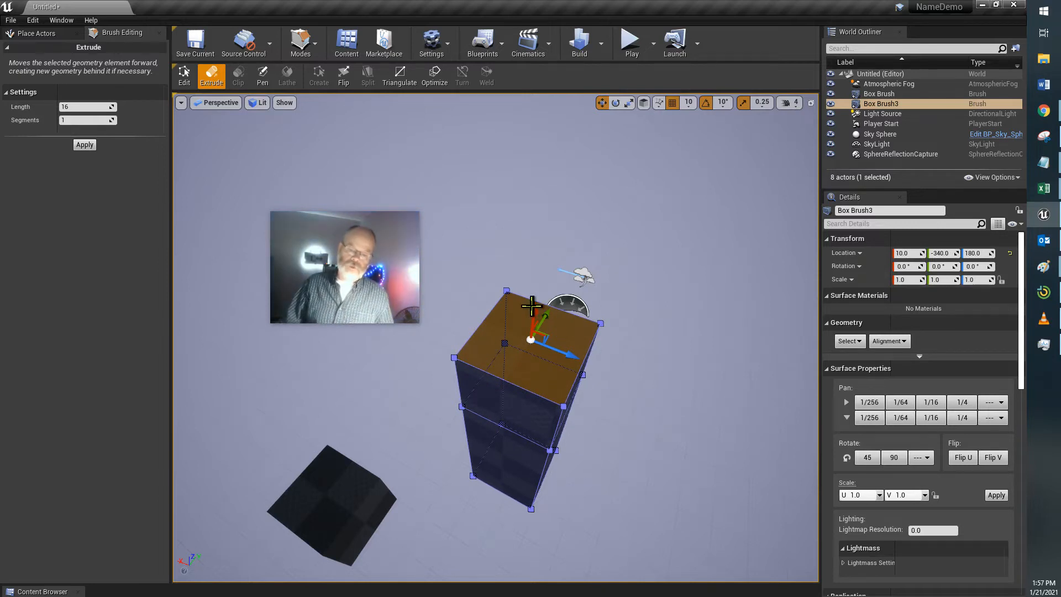
pyautogui.moveTo(531, 306); pyautogui.dragTo(540, 99)
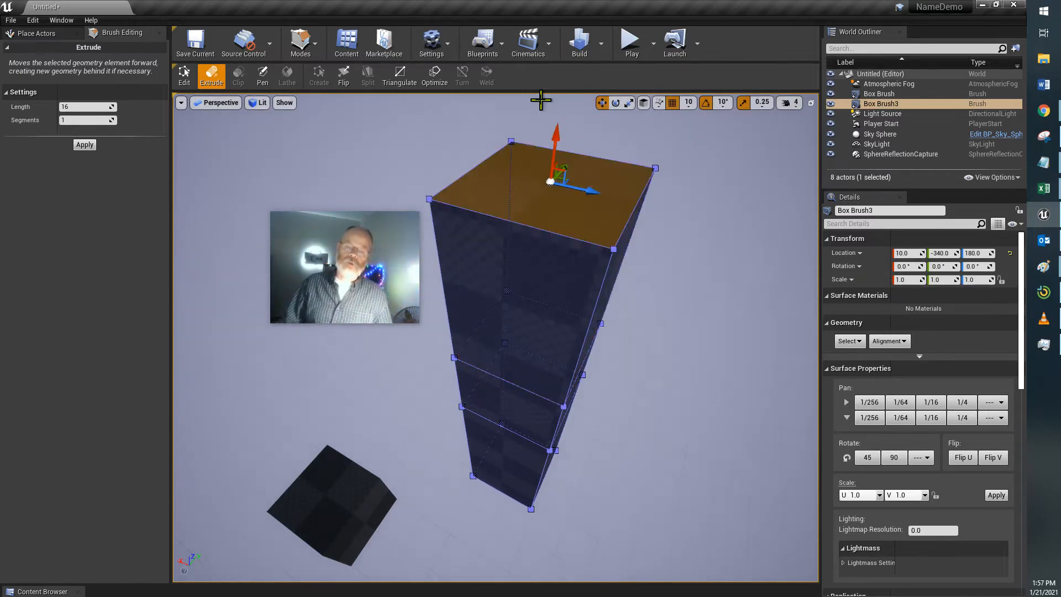
pyautogui.moveTo(552, 148); pyautogui.dragTo(552, 126)
# - Select the side face of the uppermost section of Box Brush3 and extrude it horizontally into an overhanging arm
pyautogui.click(648, 171)
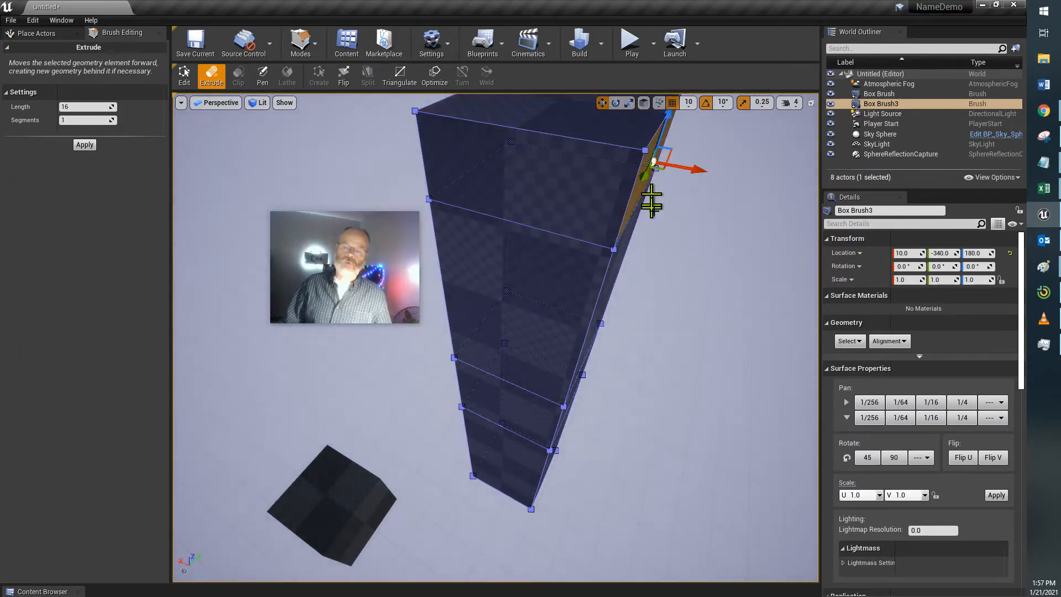
pyautogui.moveTo(678, 173); pyautogui.dragTo(803, 194)
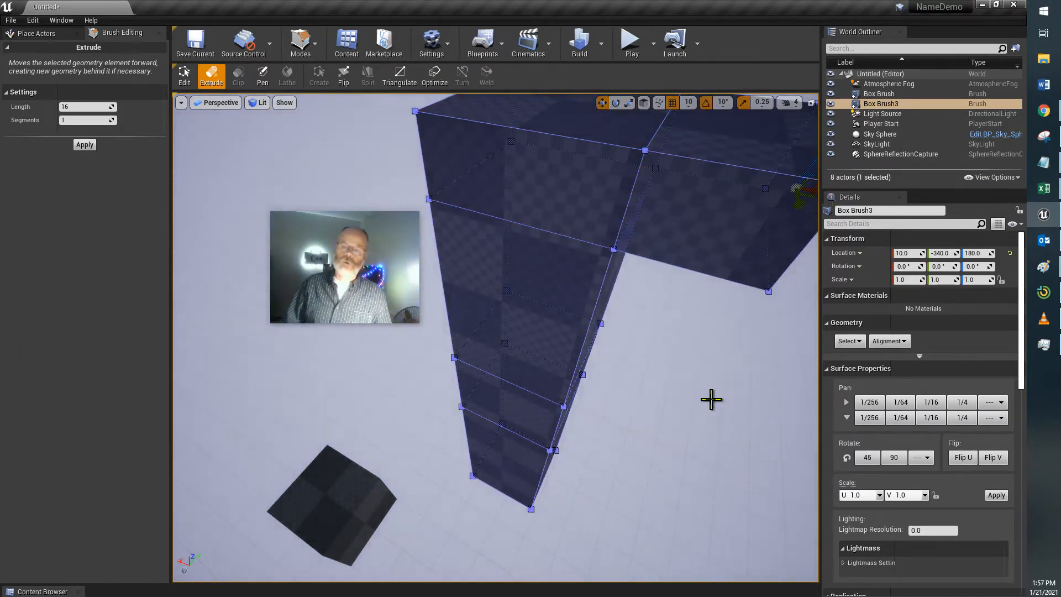
pyautogui.moveTo(711, 400)
pyautogui.mouseDown(button='right')
pyautogui.moveTo(573, 372)
pyautogui.moveTo(873, 385)
pyautogui.moveTo(712, 399)
pyautogui.mouseUp(button='right')
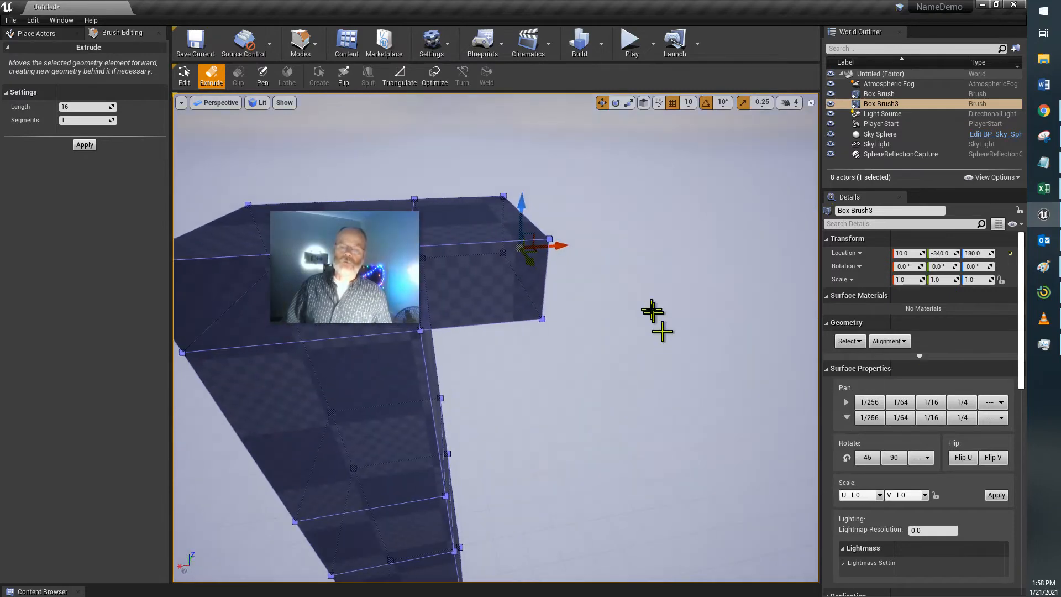
# - Lengthen the overhanging arm of Box Brush3 with two horizontal extrusions, and extrude the underside of its end section downward twice
pyautogui.moveTo(565, 249); pyautogui.dragTo(738, 237)
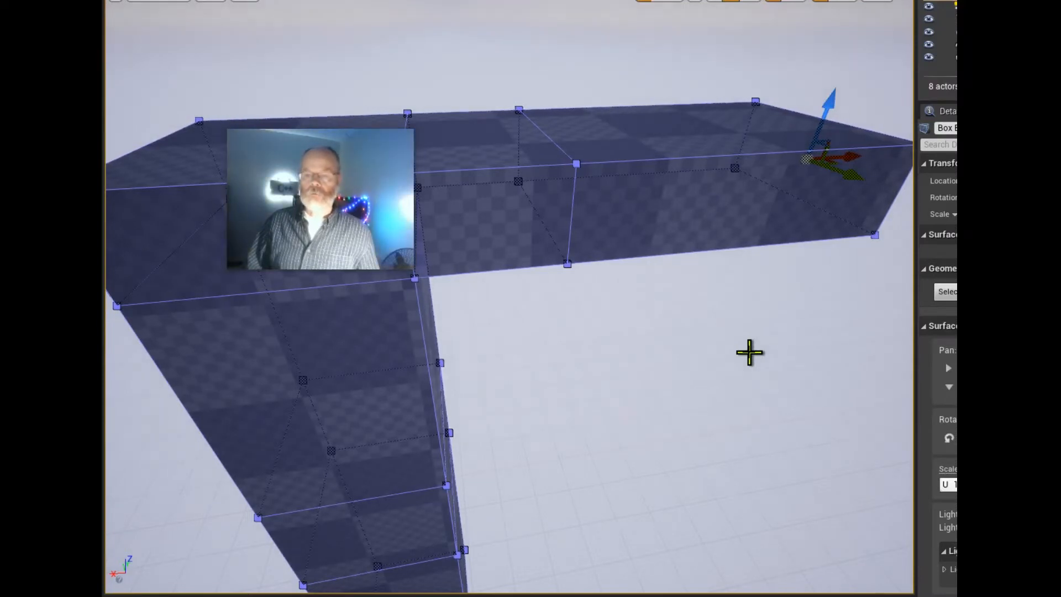
pyautogui.moveTo(852, 157); pyautogui.dragTo(920, 160)
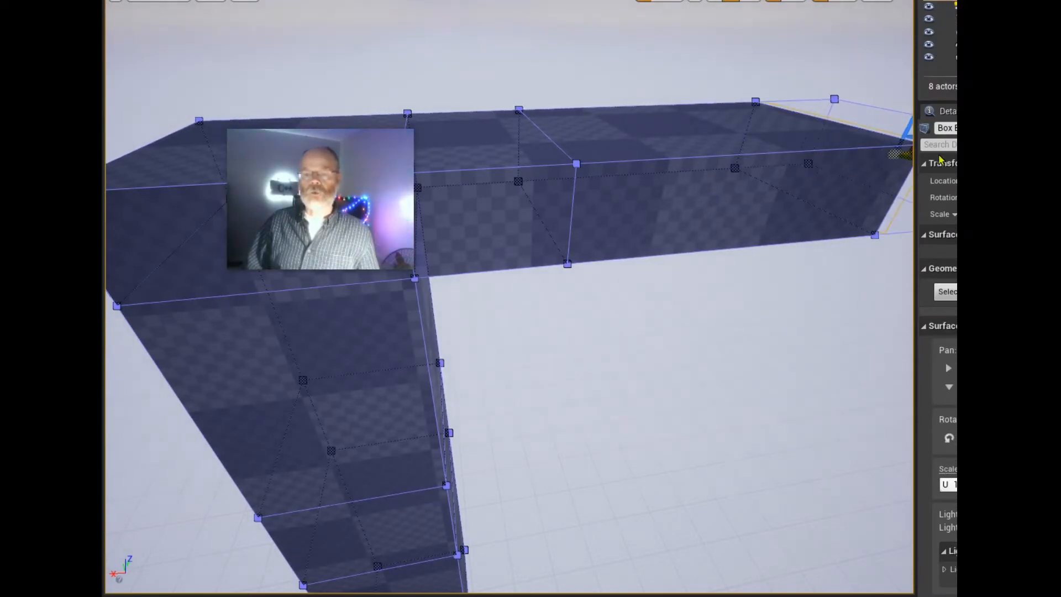
pyautogui.moveTo(843, 312)
pyautogui.mouseDown(button='right')
pyautogui.moveTo(728, 303)
pyautogui.moveTo(735, 171)
pyautogui.moveTo(727, 547)
pyautogui.moveTo(718, 462)
pyautogui.moveTo(762, 277)
pyautogui.moveTo(719, 332)
pyautogui.mouseUp(button='right')
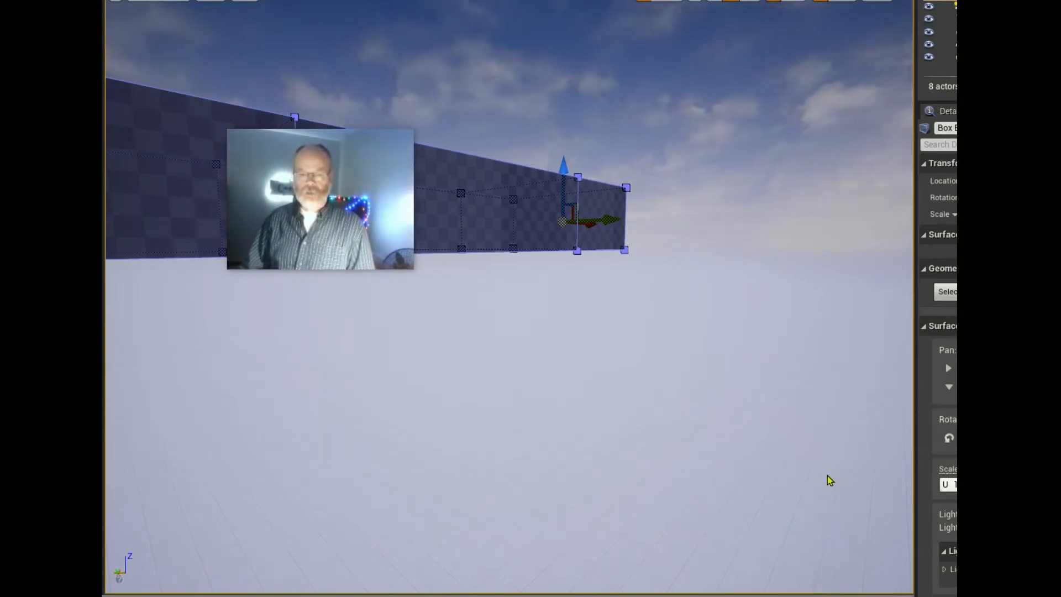
pyautogui.moveTo(831, 481)
pyautogui.mouseDown(button='right')
pyautogui.moveTo(827, 433)
pyautogui.moveTo(679, 326)
pyautogui.mouseUp(button='right')
pyautogui.click(698, 140)
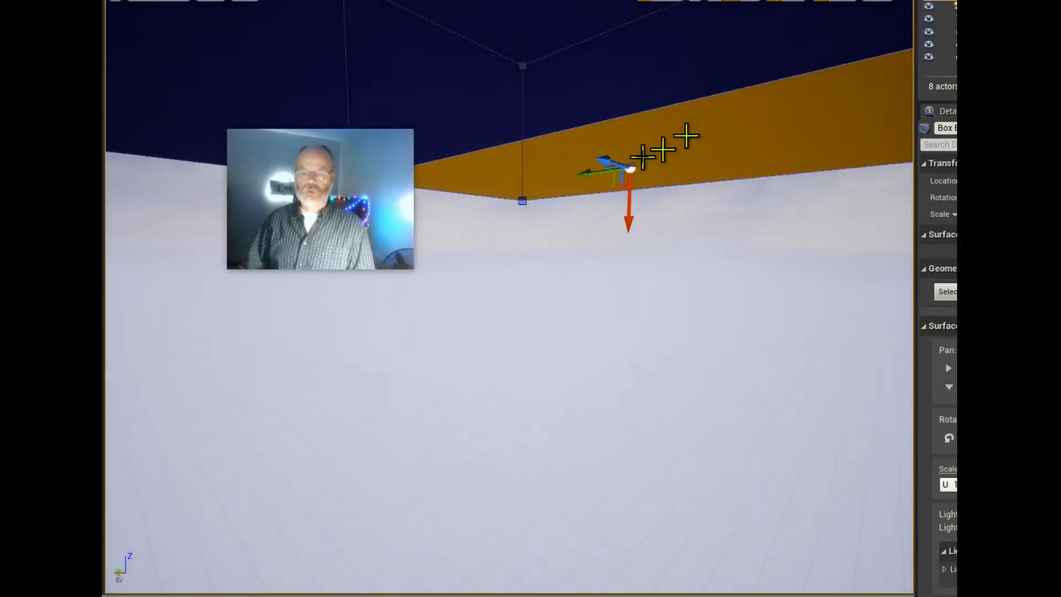
pyautogui.moveTo(632, 210); pyautogui.dragTo(645, 550)
pyautogui.scroll(-5, 700, 438)
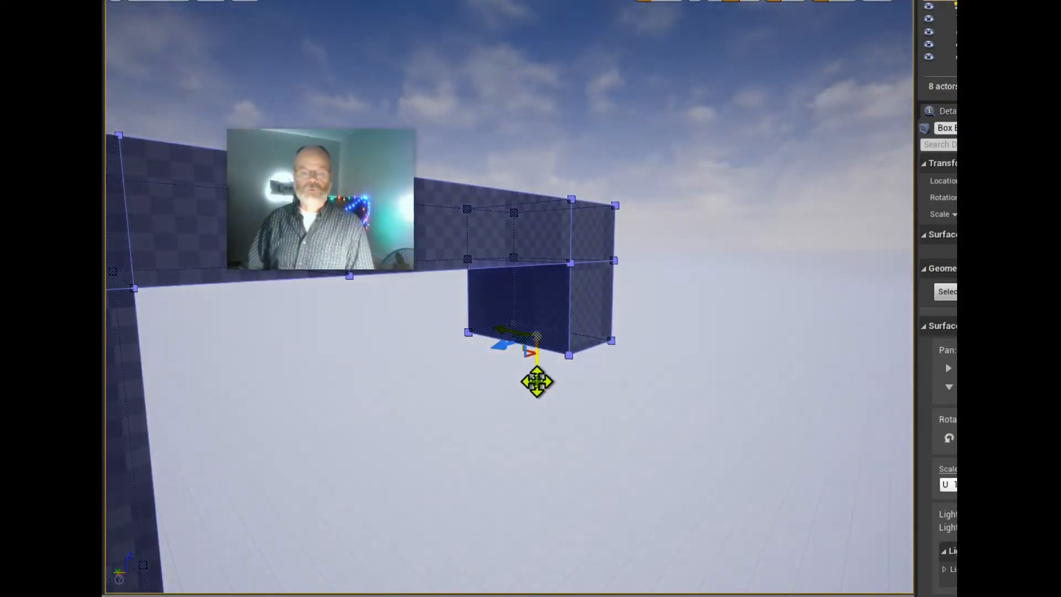
pyautogui.moveTo(537, 381)
pyautogui.mouseDown()
pyautogui.moveTo(527, 435)
pyautogui.moveTo(538, 533)
pyautogui.mouseUp()
# - Select the outer side face of the lowest hanging section and extrude it horizontally twice, a long section followed by a short one
pyautogui.click(598, 477)
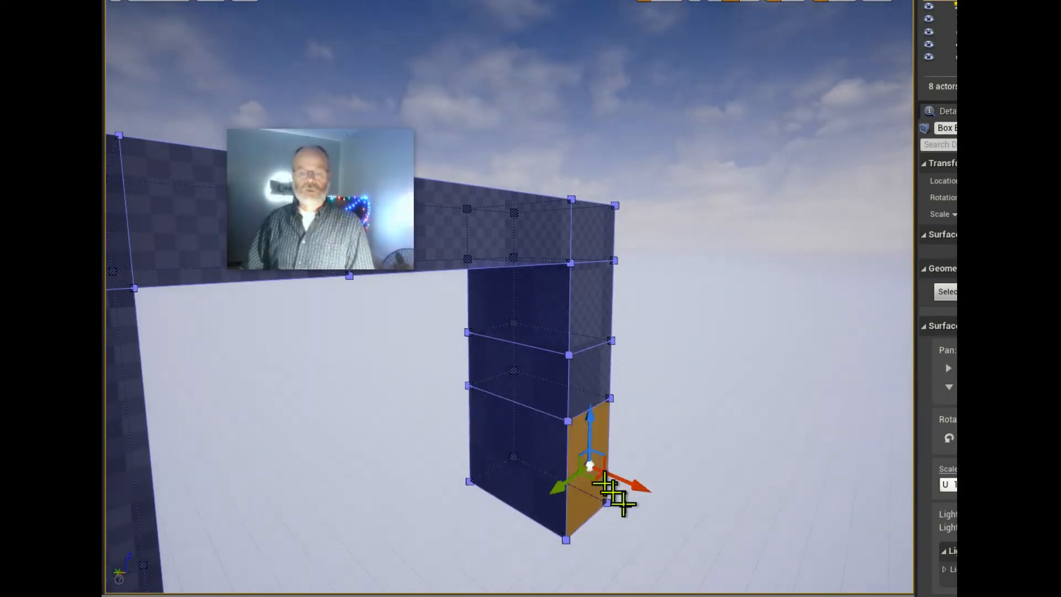
pyautogui.moveTo(630, 491)
pyautogui.mouseDown()
pyautogui.moveTo(765, 545)
pyautogui.moveTo(819, 551)
pyautogui.mouseUp()
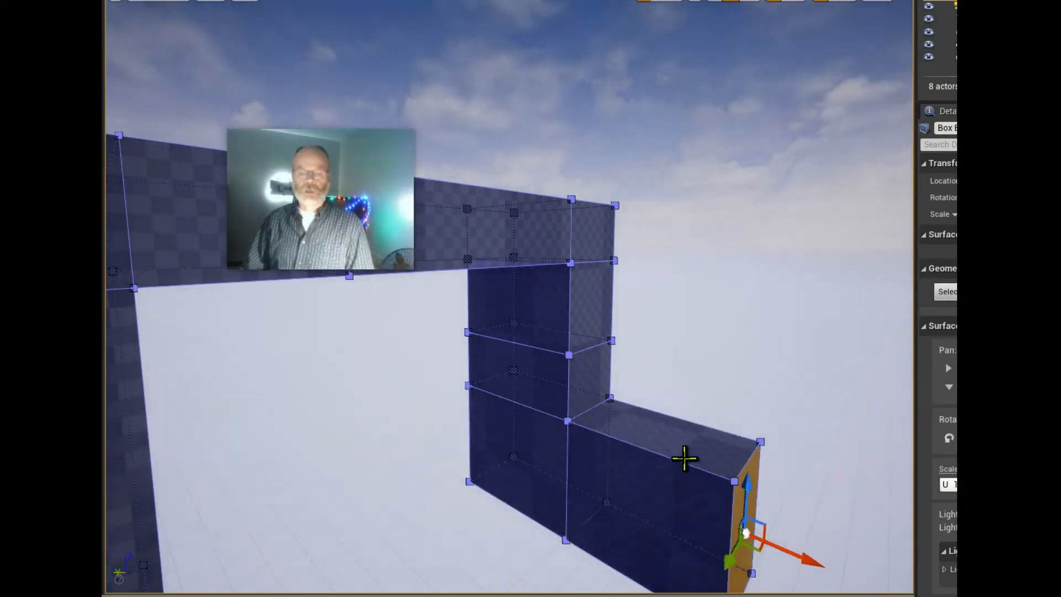
pyautogui.click(688, 448)
pyautogui.click(742, 546)
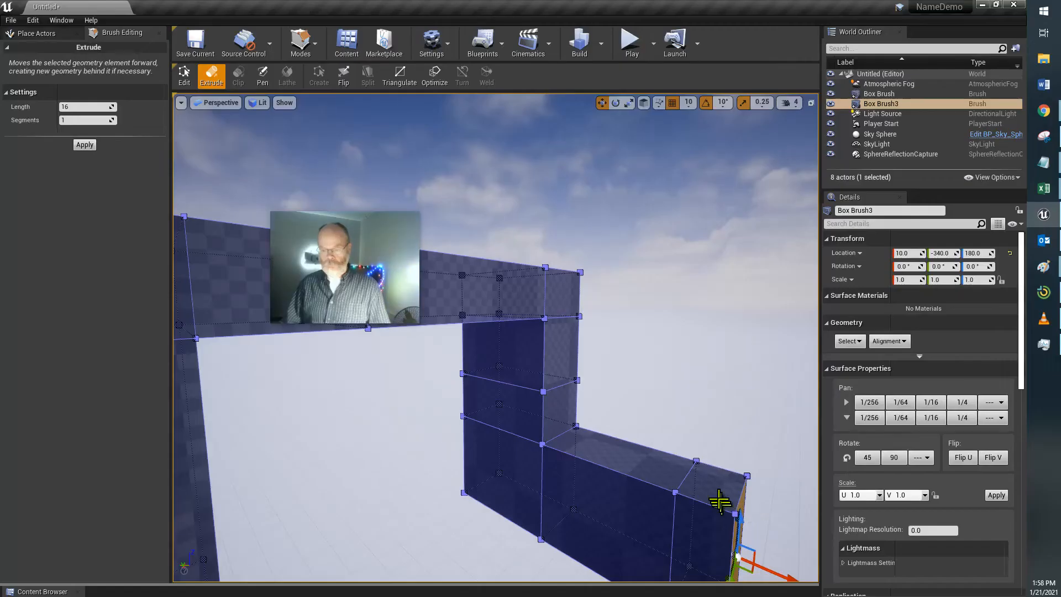
# - Extrude the top face of the outermost section upward into a tall column, and extrude the side face of its top section outward
pyautogui.click(714, 484)
pyautogui.moveTo(716, 455); pyautogui.dragTo(741, 171)
pyautogui.click(770, 160)
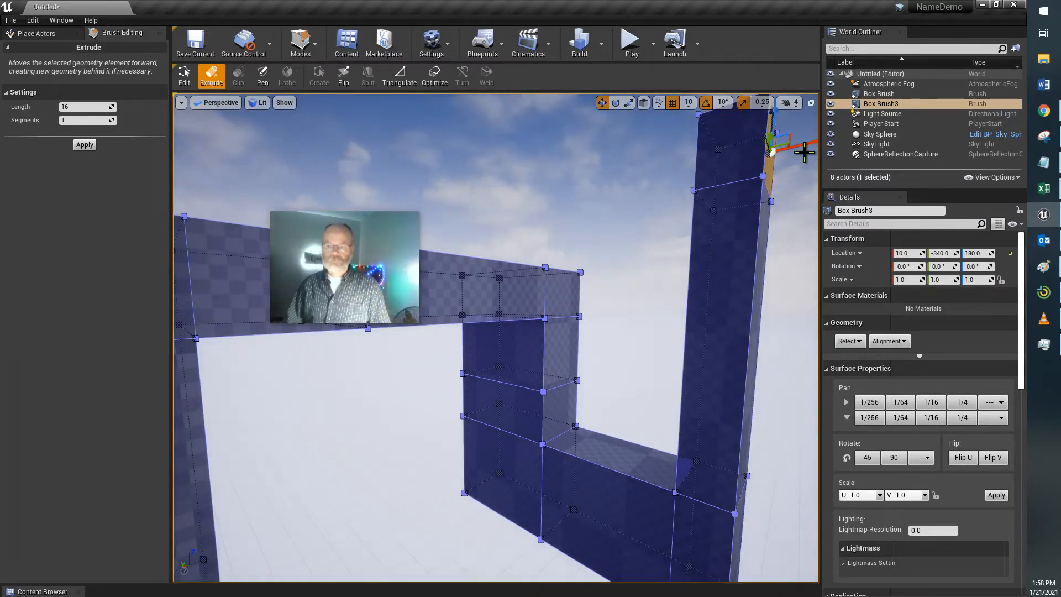
pyautogui.moveTo(789, 271)
pyautogui.mouseDown(button='right')
pyautogui.moveTo(728, 292)
pyautogui.moveTo(785, 290)
pyautogui.mouseUp(button='right')
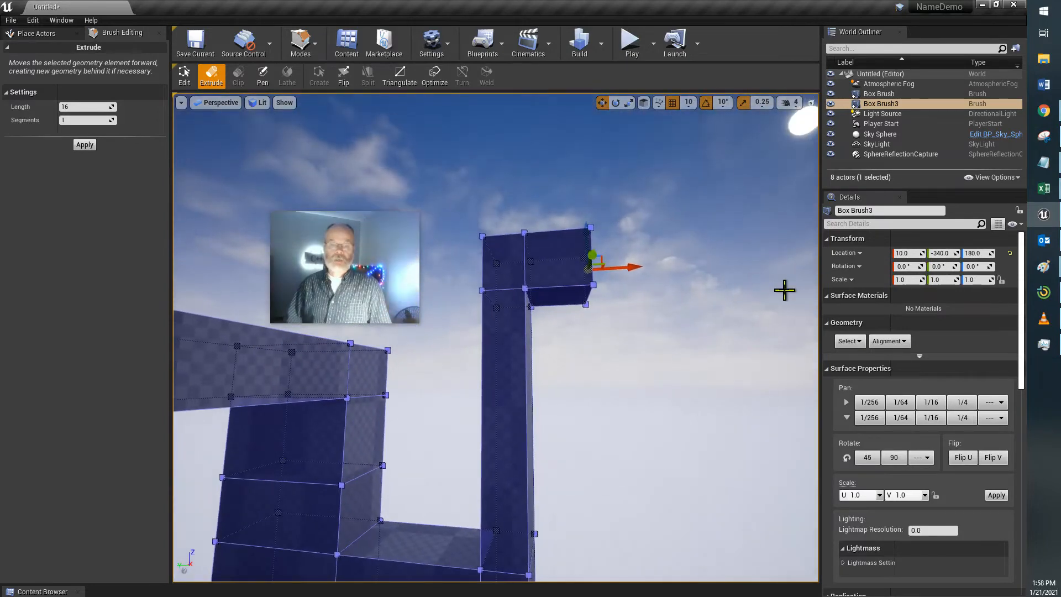
# - Deselect Box Brush3 and examine the whole extruded shape from a distance and close up
pyautogui.click(503, 256)
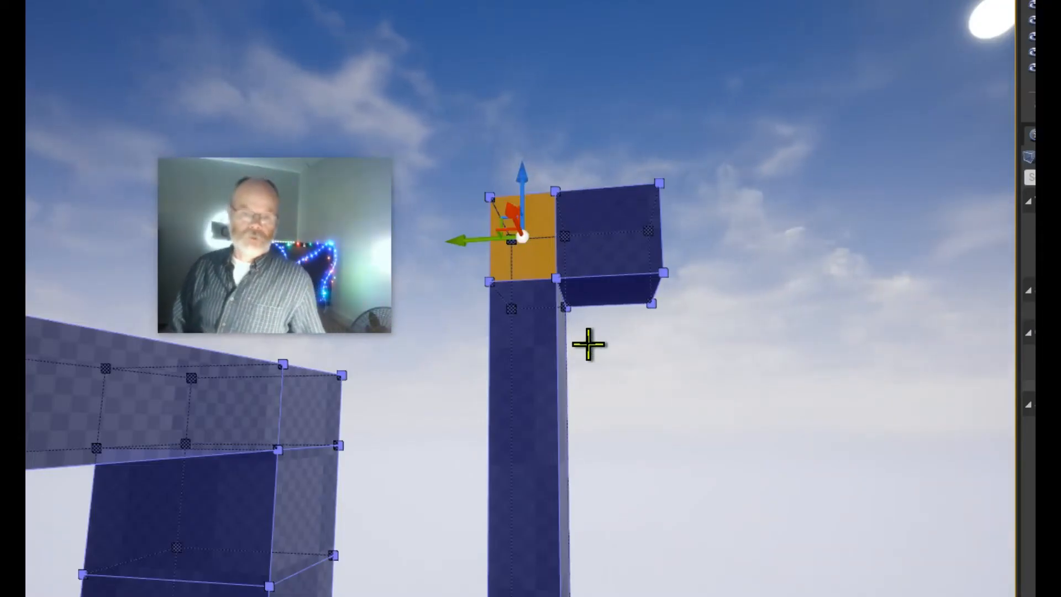
pyautogui.click(657, 444)
pyautogui.scroll(-5, 663, 436)
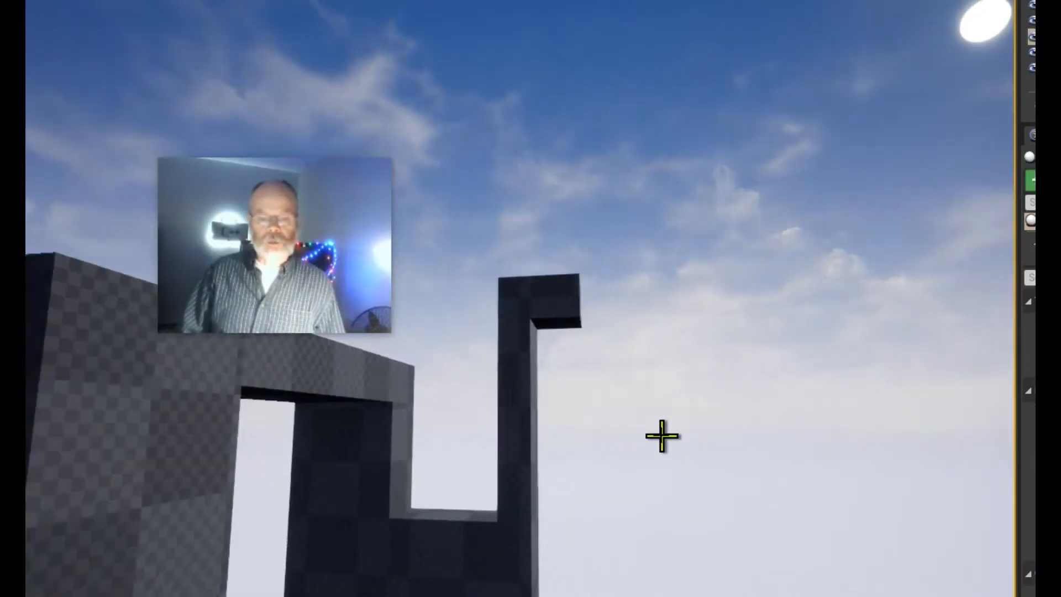
pyautogui.scroll(-6, 663, 436)
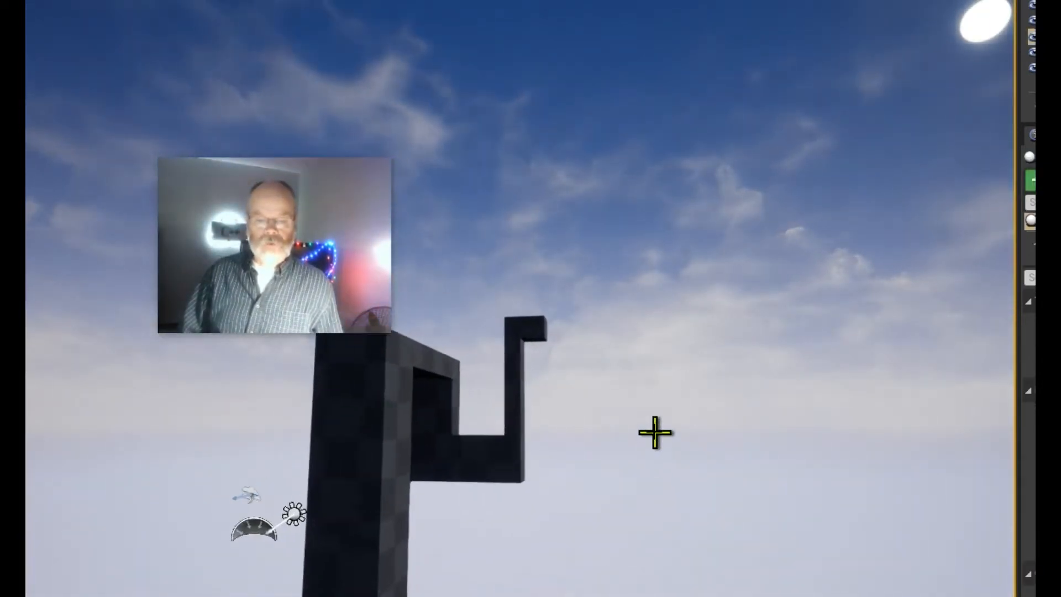
pyautogui.scroll(6, 655, 433)
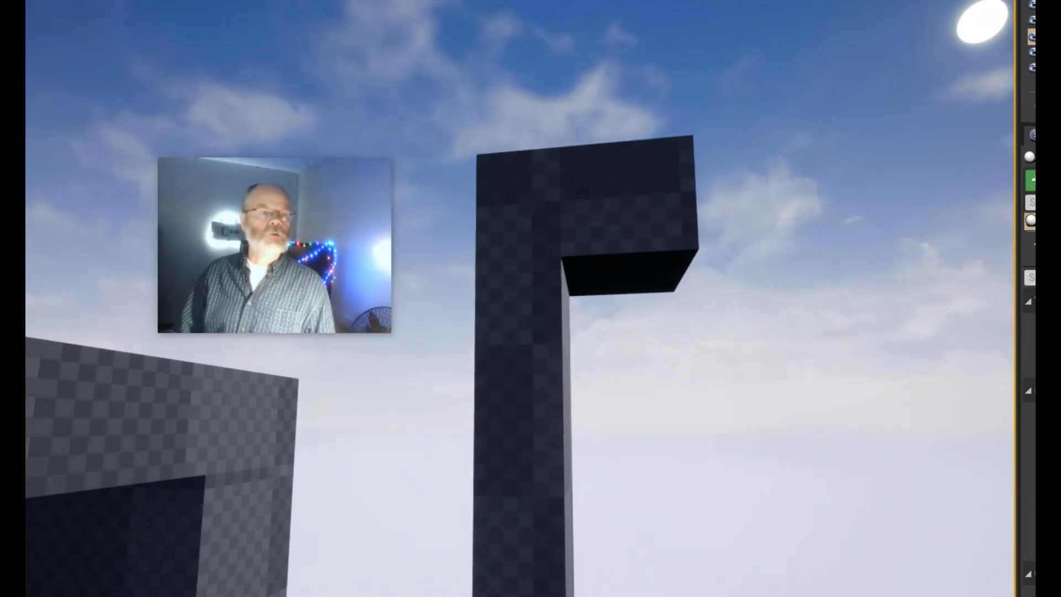
# - Create a new level from the Default template, saving the current level as DemoOfBSP in FirstPersonBP/Maps
pyautogui.hotkey('ctrl', 'n')
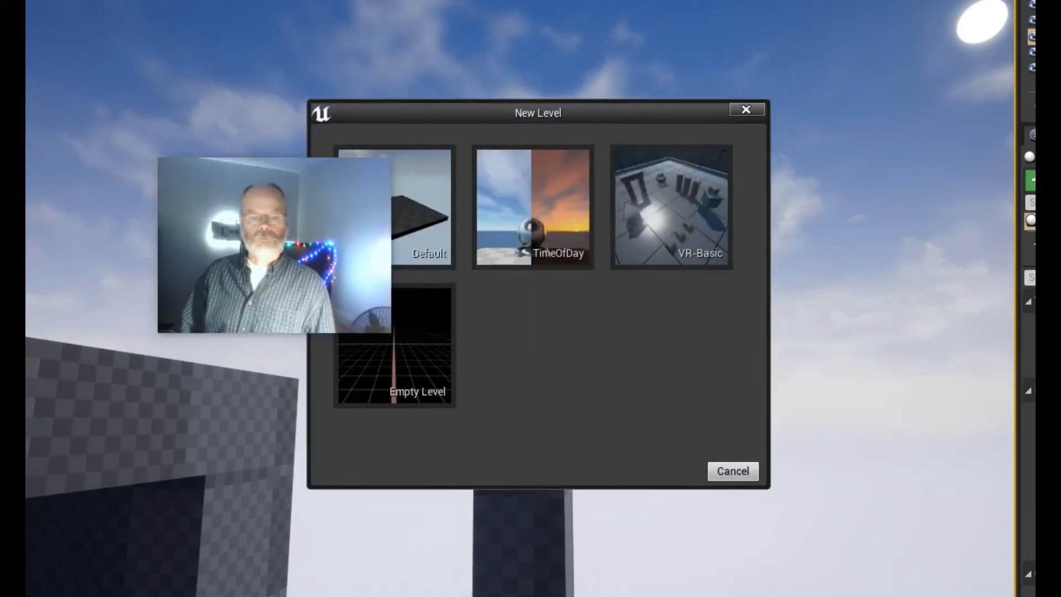
pyautogui.click(434, 238)
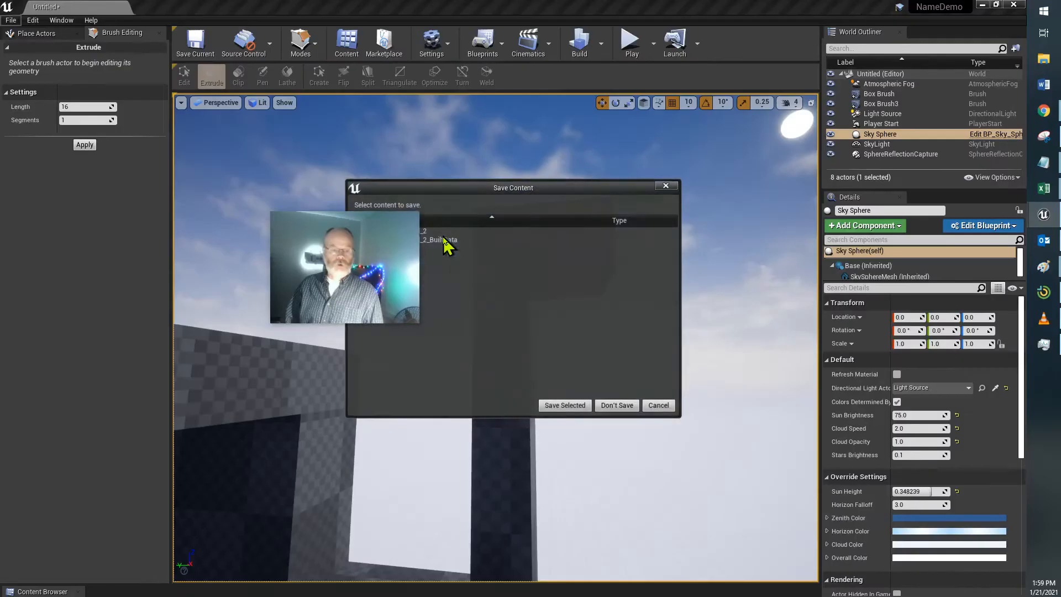
pyautogui.click(567, 406)
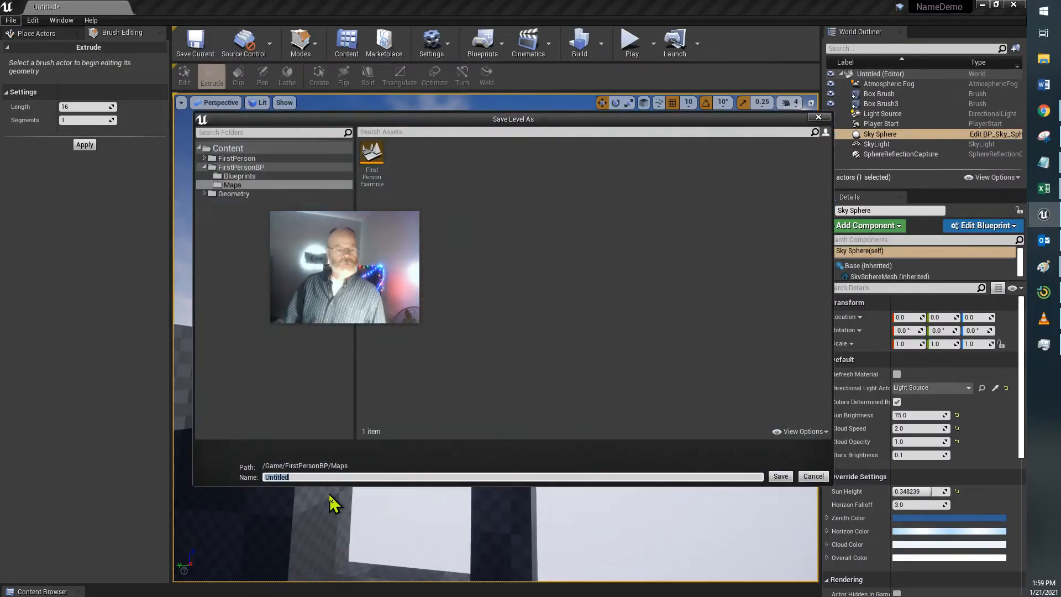
pyautogui.write('DemoOf')
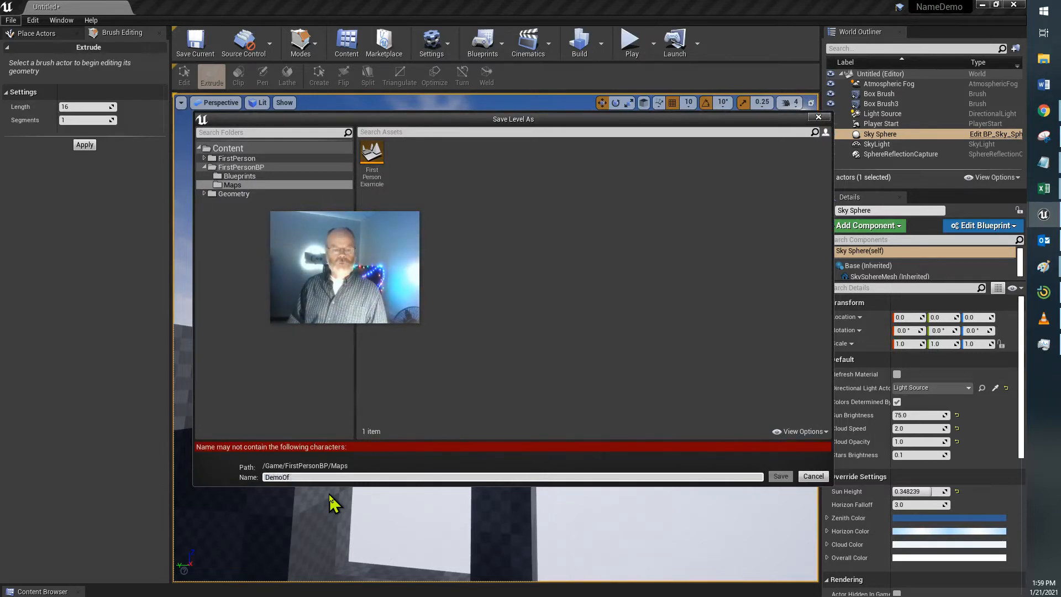
pyautogui.press('BackSpace')
pyautogui.write('BSP')
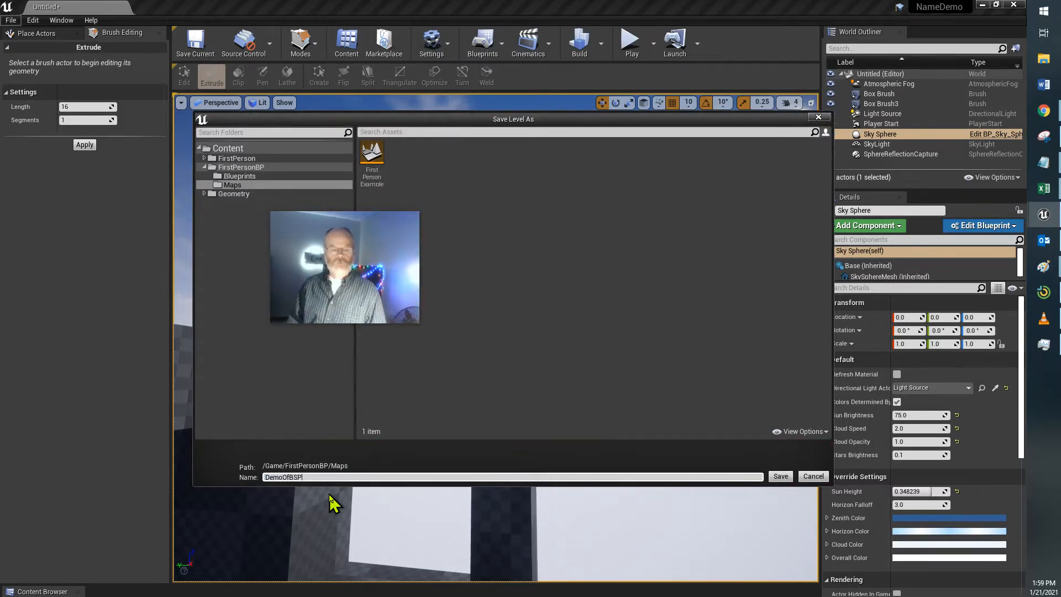
pyautogui.press('Return')
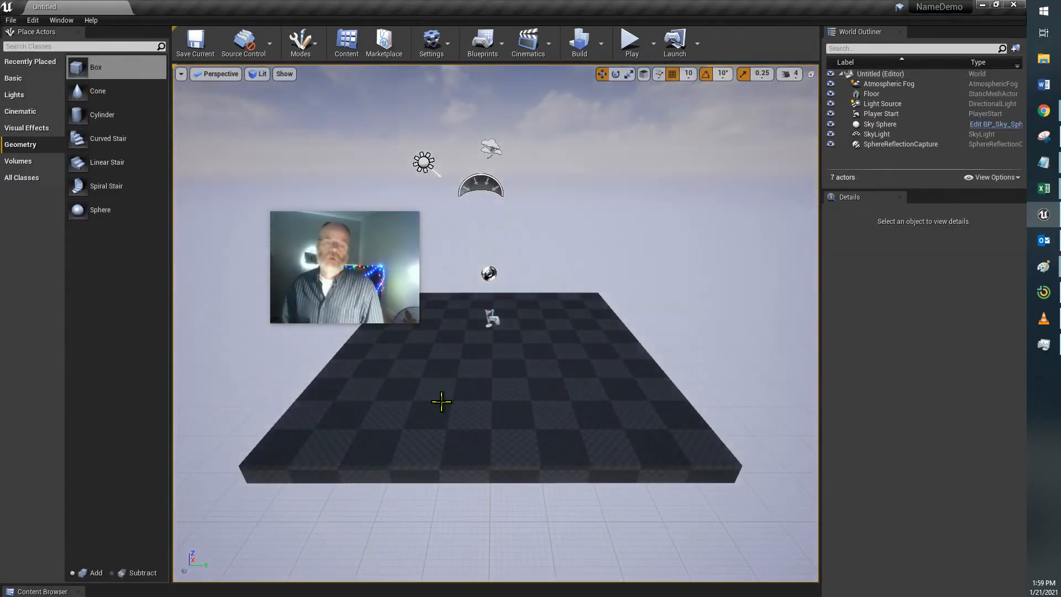
# - Select the floor of the new level and frame it in the viewport
pyautogui.moveTo(371, 301)
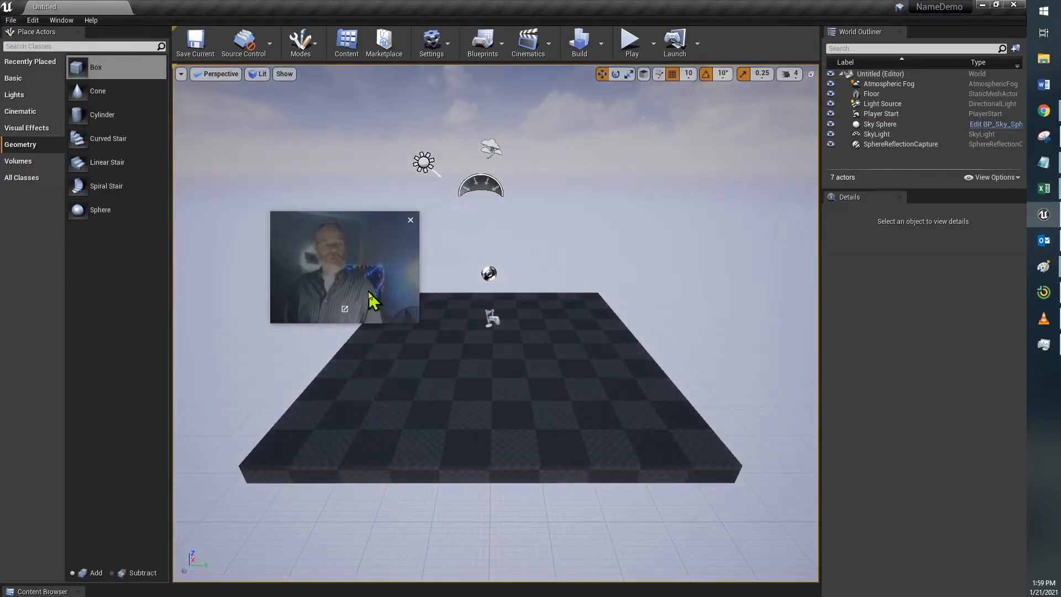
pyautogui.moveTo(369, 294); pyautogui.dragTo(289, 155)
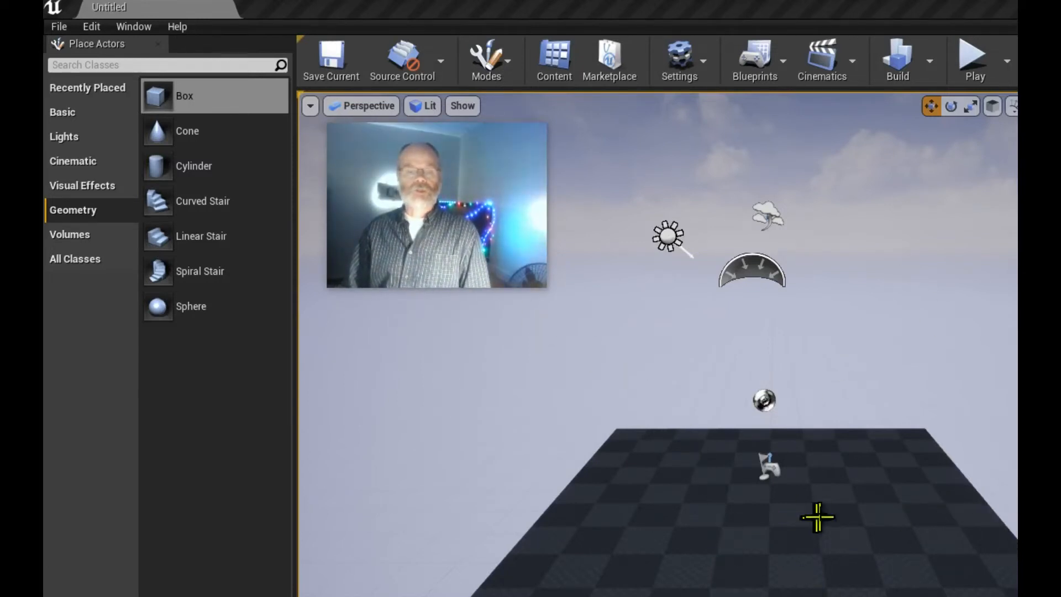
pyautogui.click(907, 507)
pyautogui.press('f')
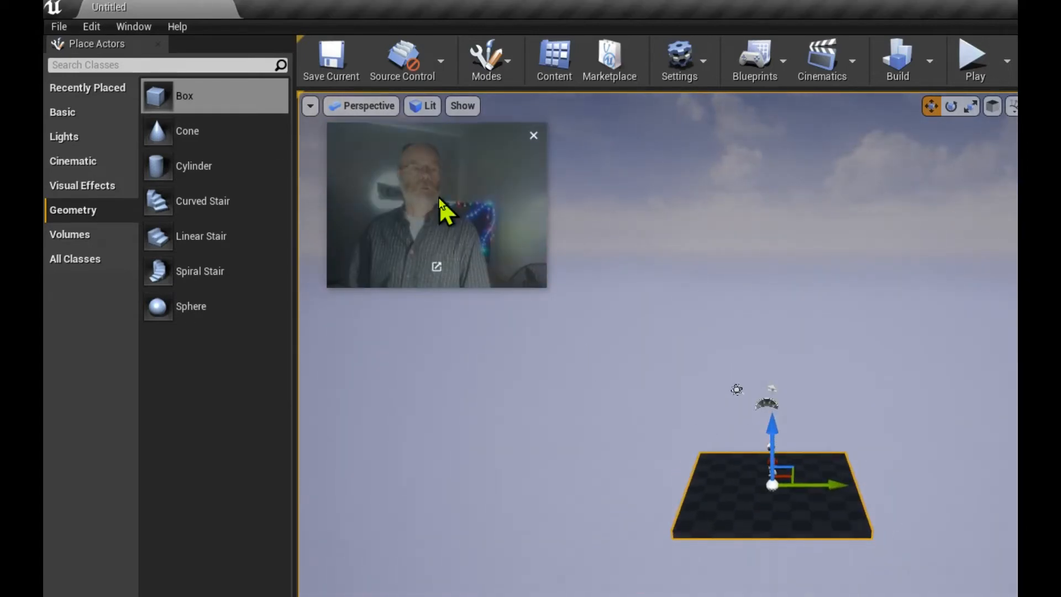
pyautogui.moveTo(464, 160); pyautogui.dragTo(667, 174)
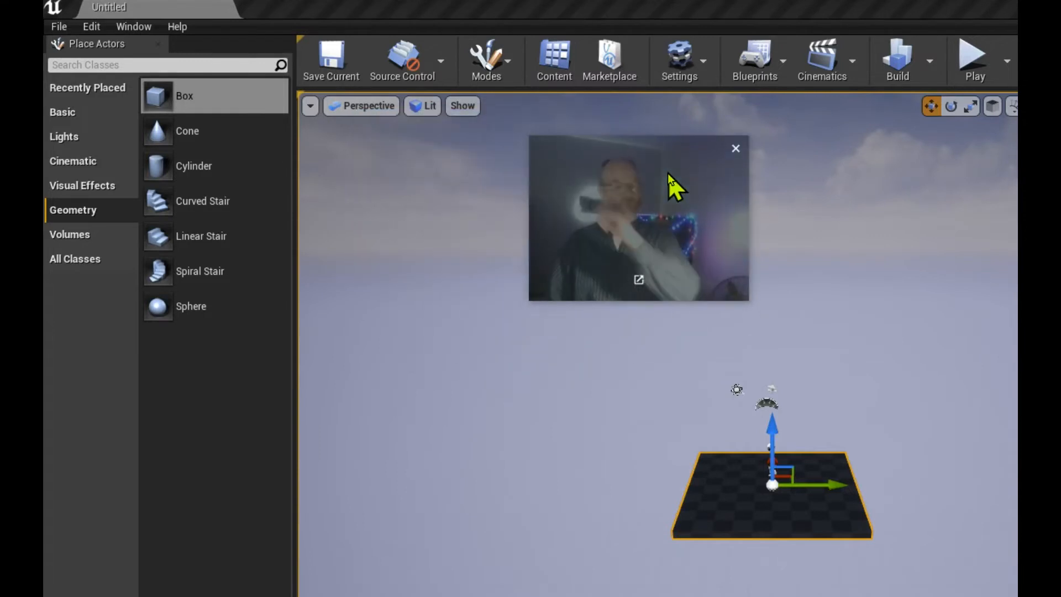
# - Look up Brush Editing in the list of editor modes without activating it
pyautogui.click(512, 64)
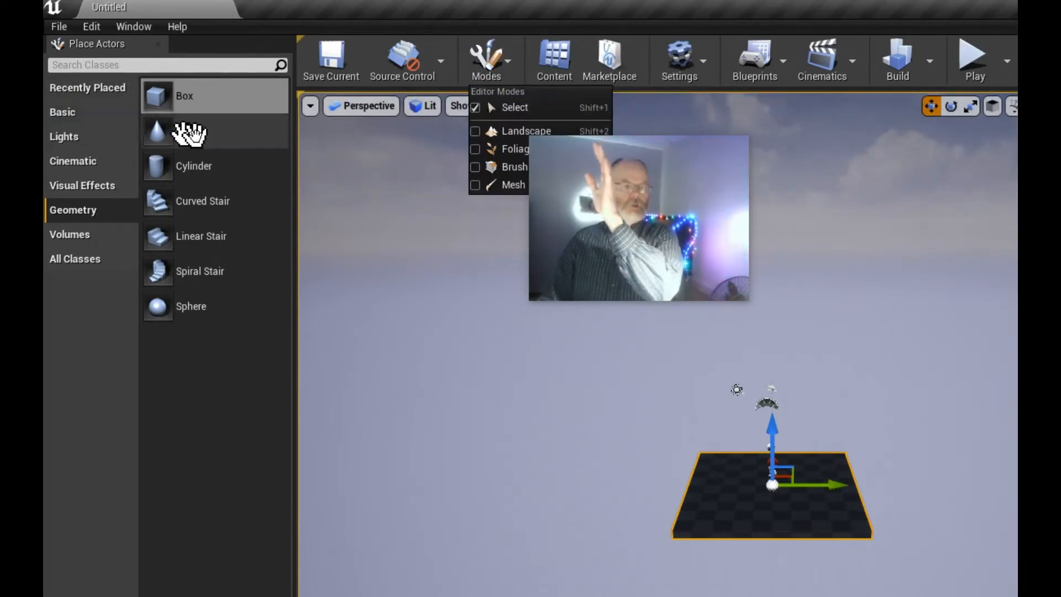
pyautogui.moveTo(561, 178); pyautogui.dragTo(649, 207)
pyautogui.click(508, 58)
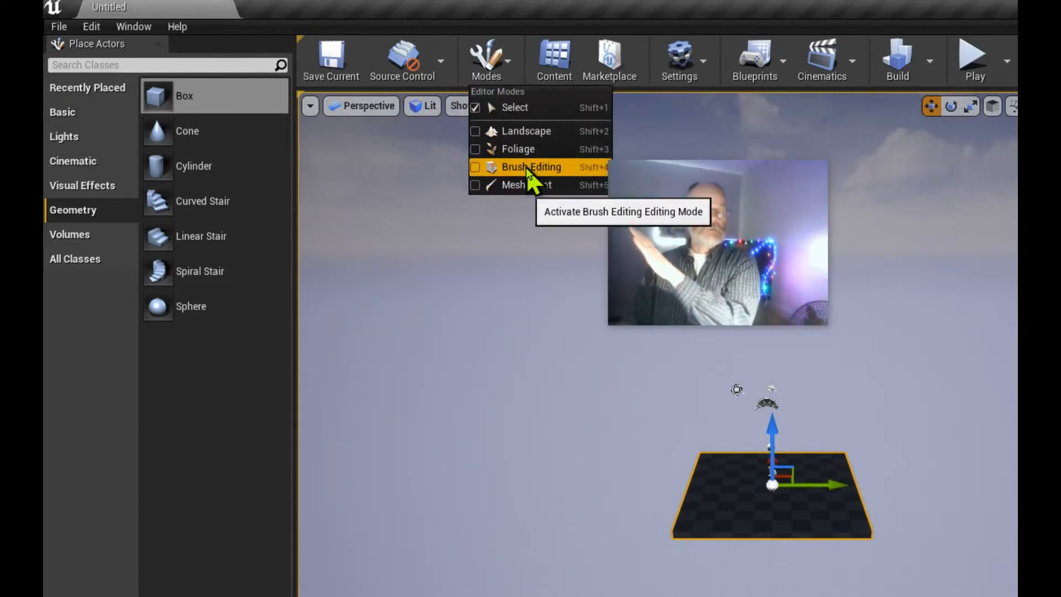
pyautogui.click(486, 319)
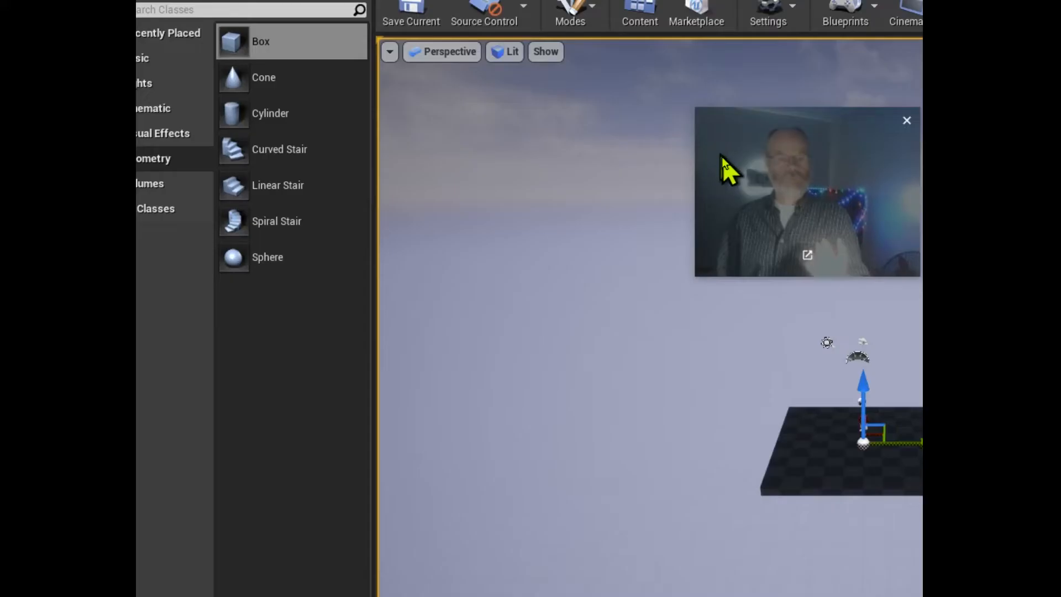
pyautogui.moveTo(401, 144); pyautogui.dragTo(12, 256)
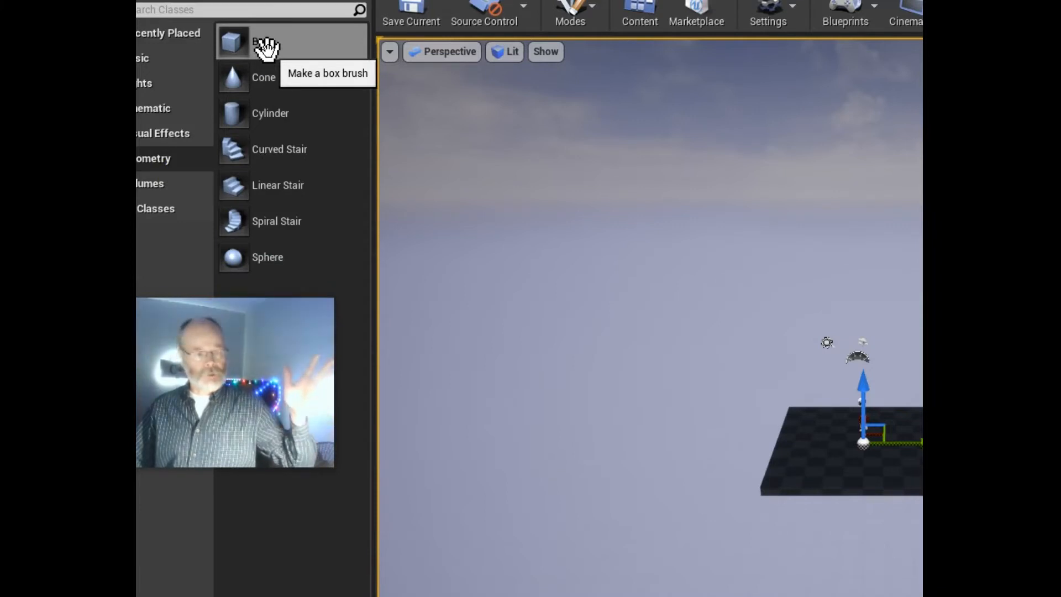
# - Add a Box geometry brush beside the floor and move it up and back to above the floor's edge
pyautogui.moveTo(267, 48); pyautogui.dragTo(967, 596)
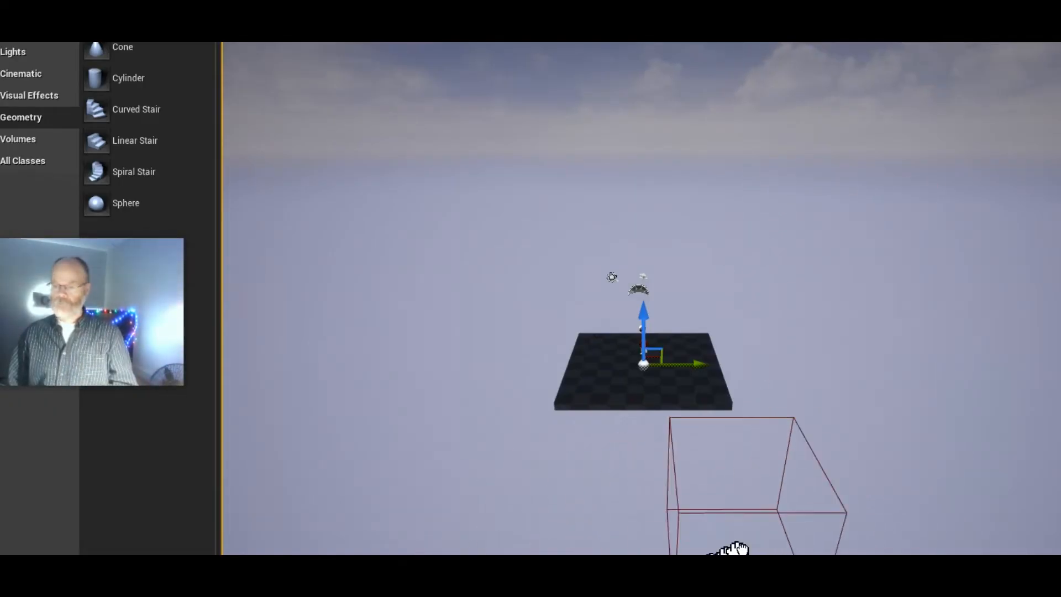
pyautogui.moveTo(738, 548); pyautogui.dragTo(882, 453)
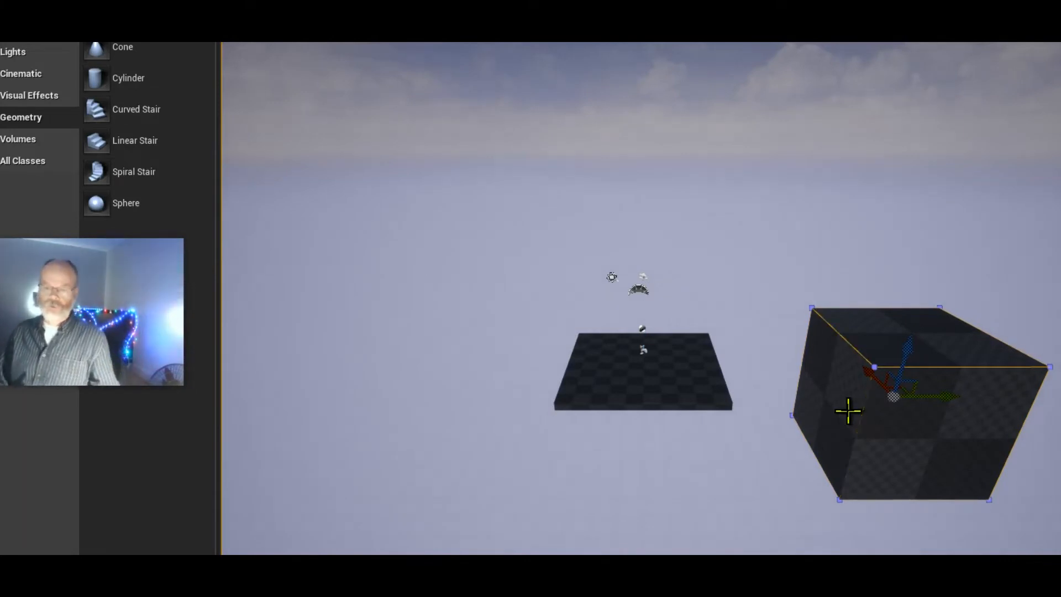
pyautogui.moveTo(902, 364); pyautogui.dragTo(716, 256)
pyautogui.moveTo(757, 202); pyautogui.dragTo(784, 219)
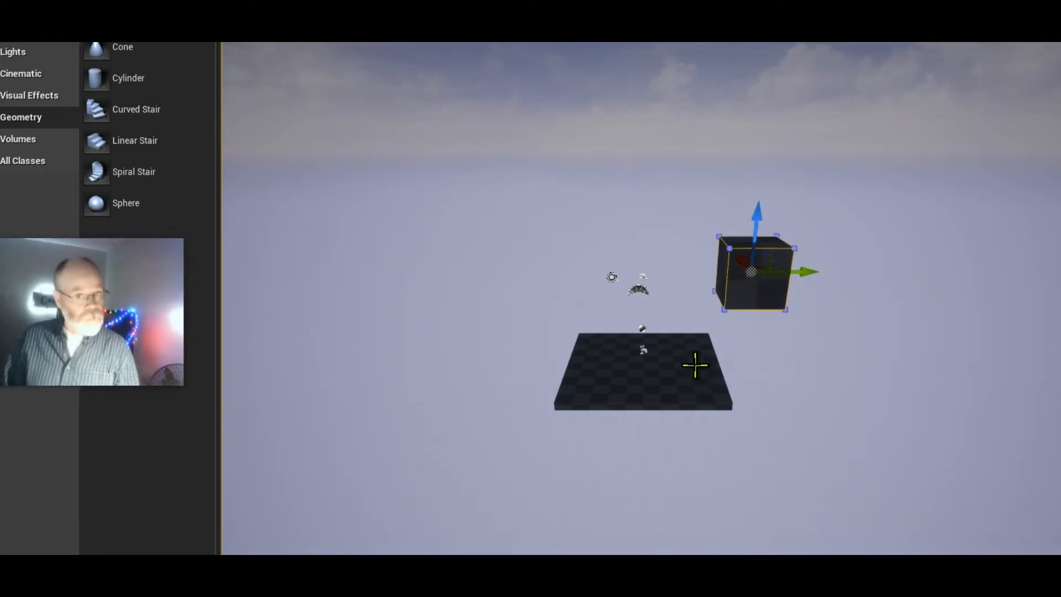
pyautogui.scroll(6, 695, 364)
pyautogui.scroll(-2, 694, 365)
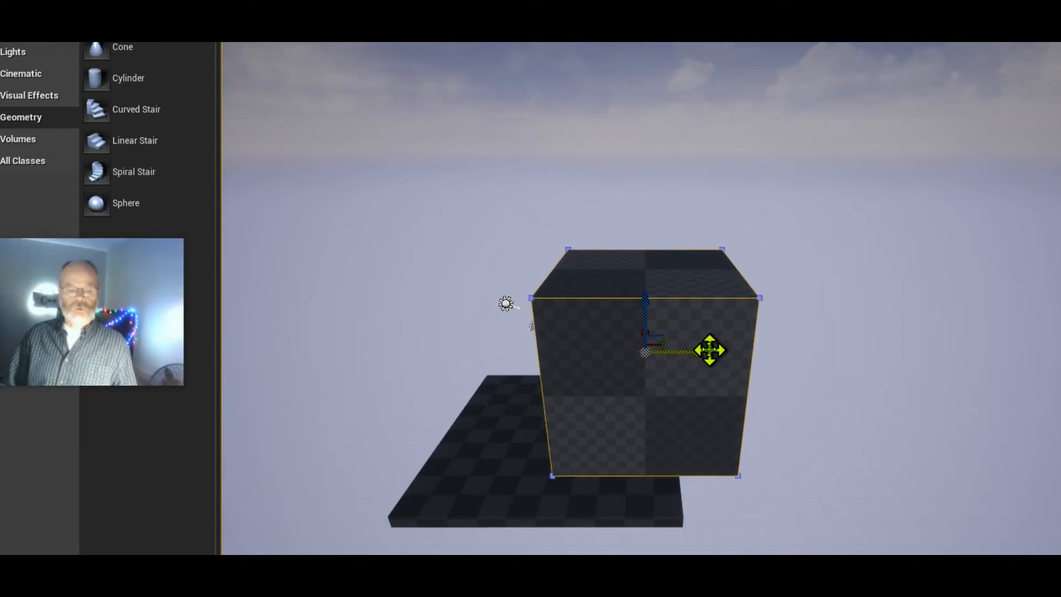
pyautogui.moveTo(114, 321)
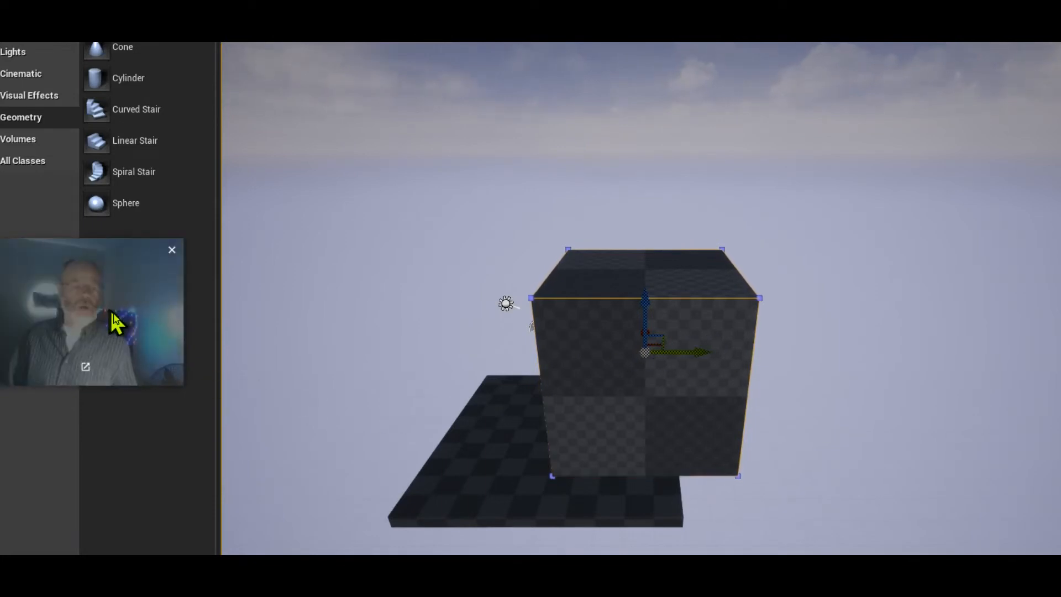
pyautogui.moveTo(113, 321); pyautogui.dragTo(624, 386)
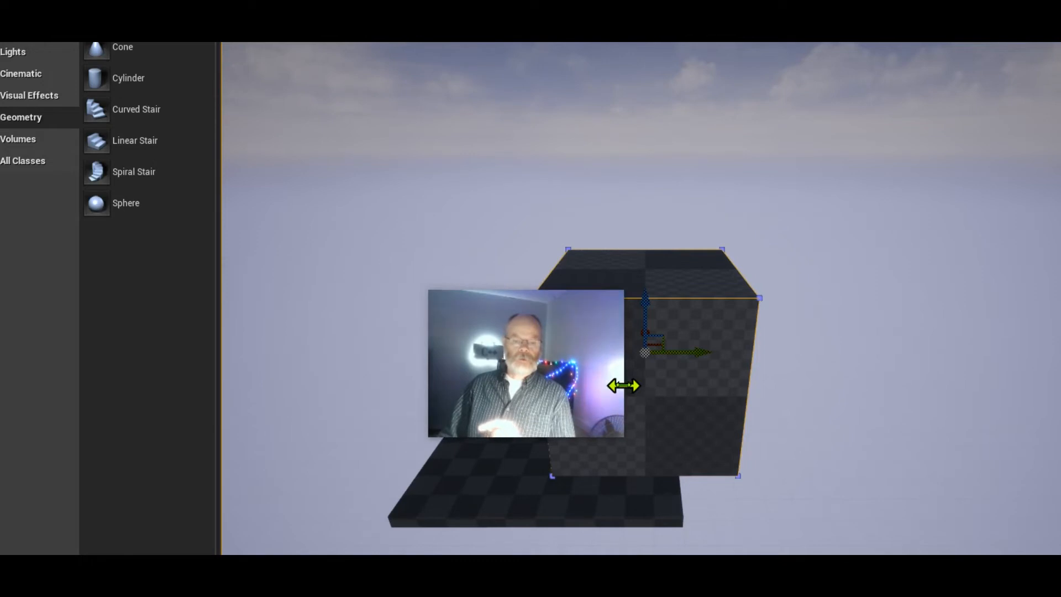
pyautogui.moveTo(623, 386)
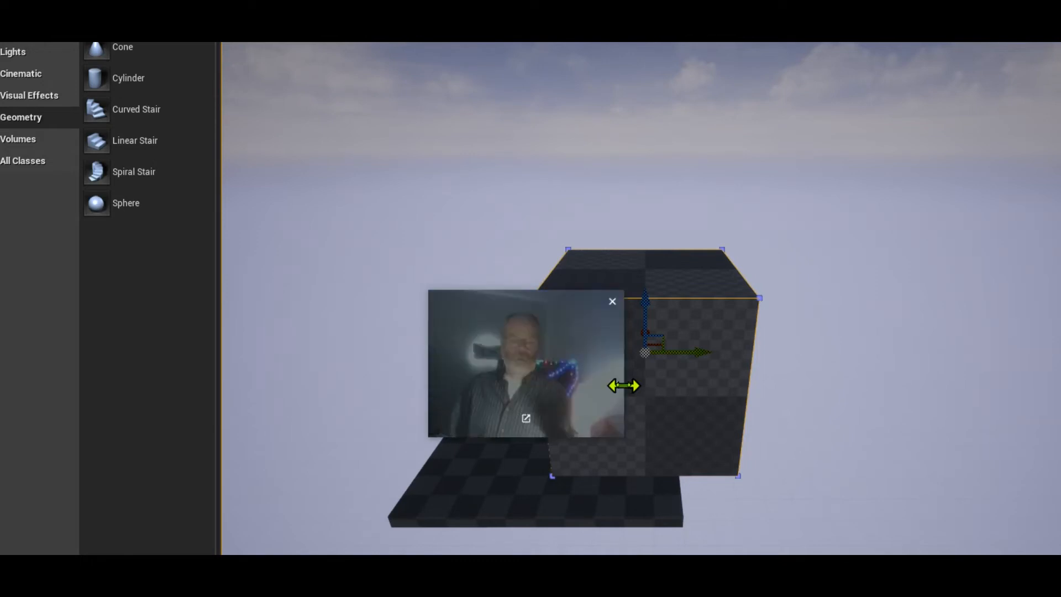
# - Enlarge the box brush along Y in stages, setting its Y size to 400, 800 and 1600
pyautogui.moveTo(609, 383); pyautogui.dragTo(378, 546)
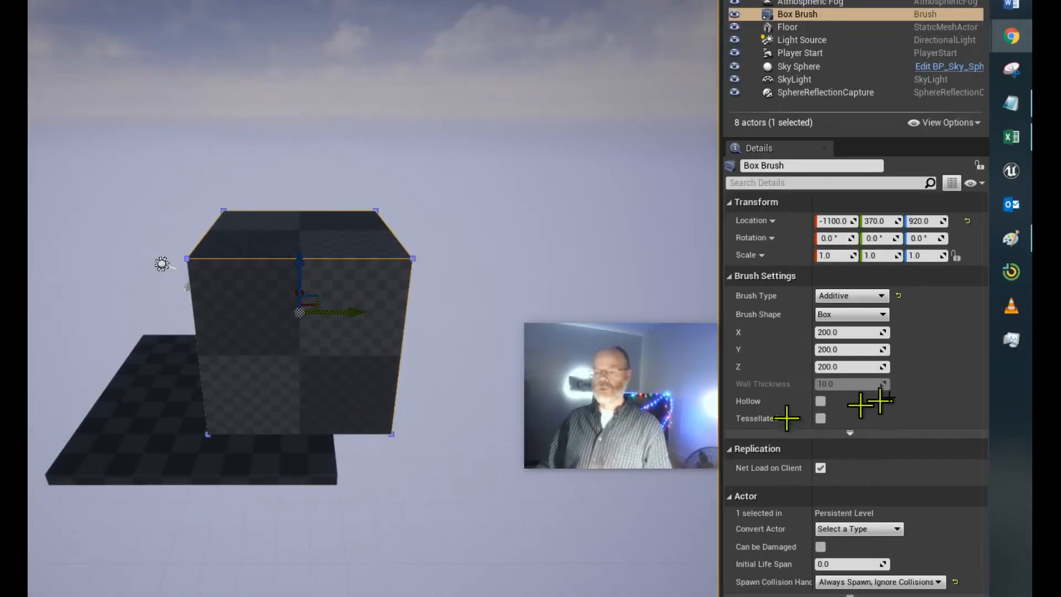
pyautogui.click(855, 349)
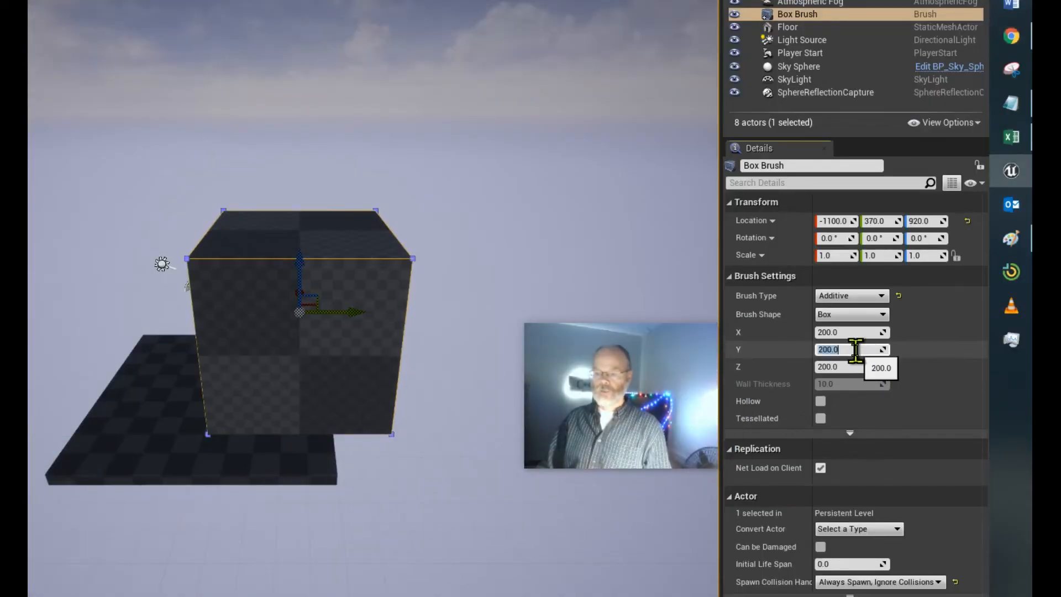
pyautogui.write('400')
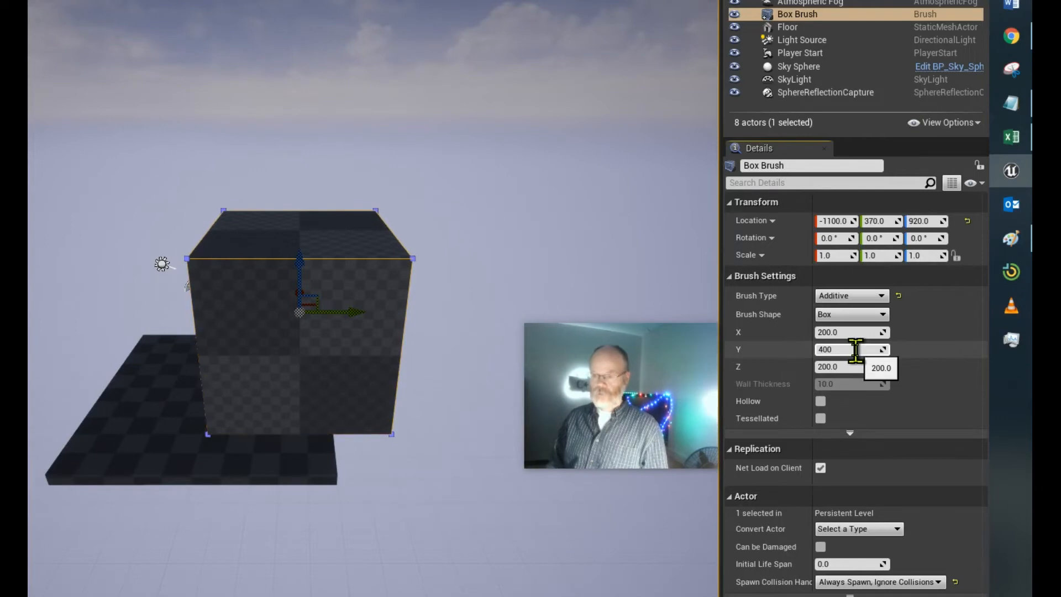
pyautogui.press('Return')
pyautogui.write('8')
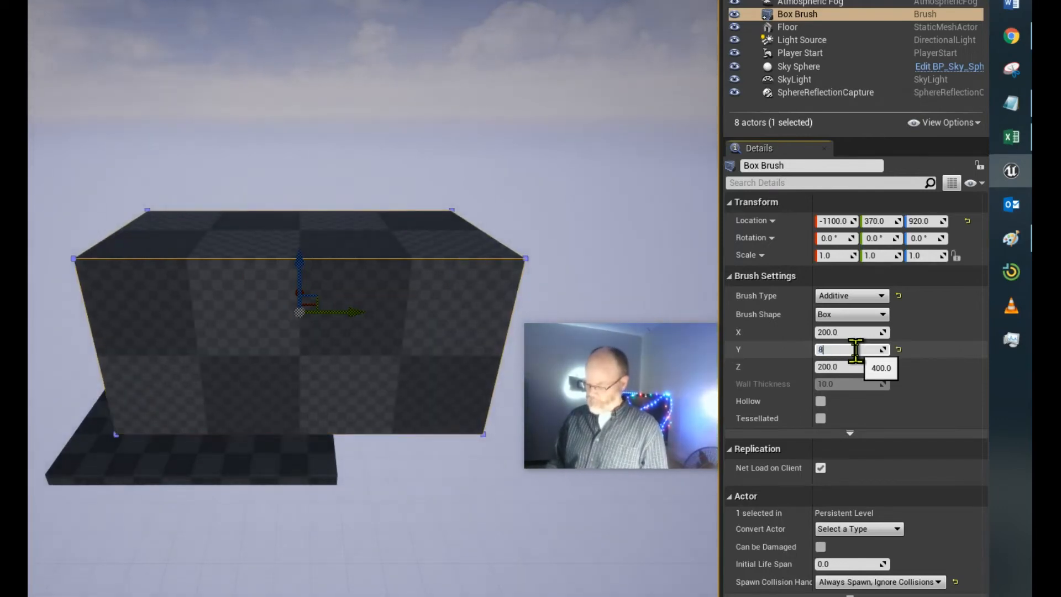
pyautogui.write('00')
pyautogui.press('Return')
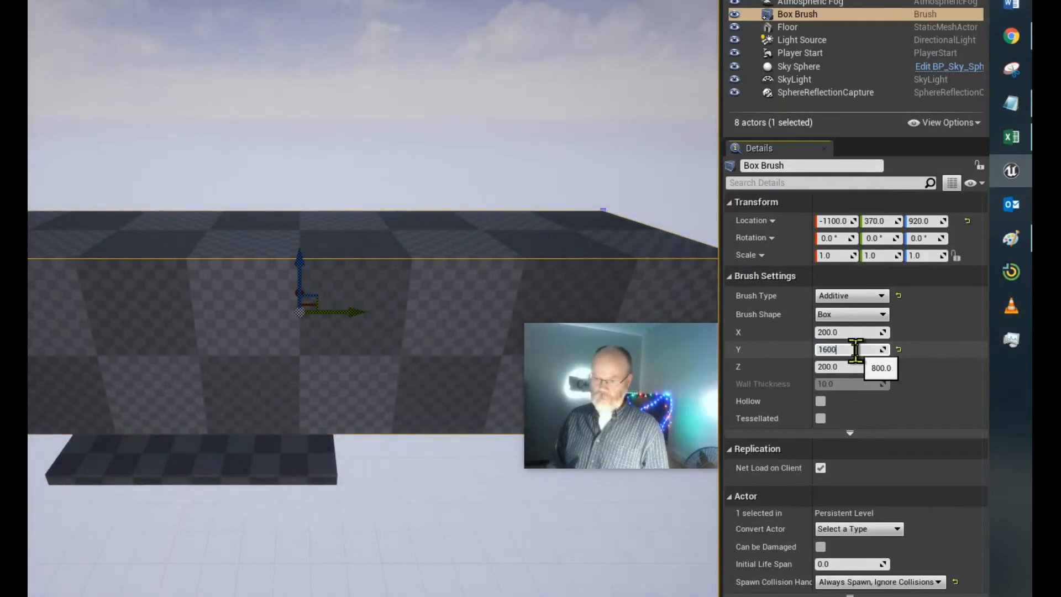
pyautogui.press('Return')
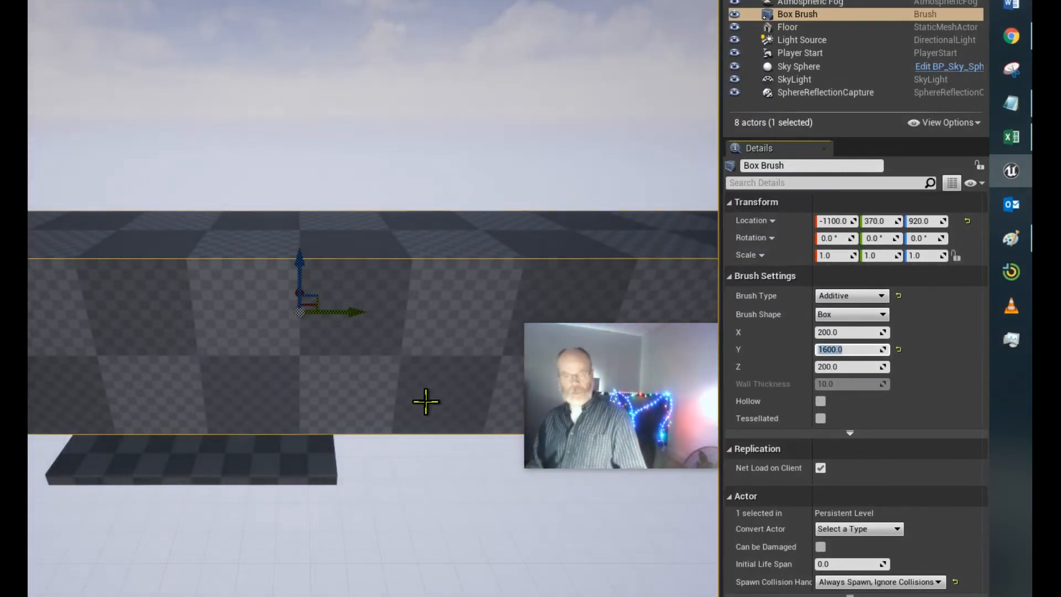
# - Frame the floor and the lengthened box brush in turn in the viewport to compare them
pyautogui.click(363, 480)
pyautogui.press('f')
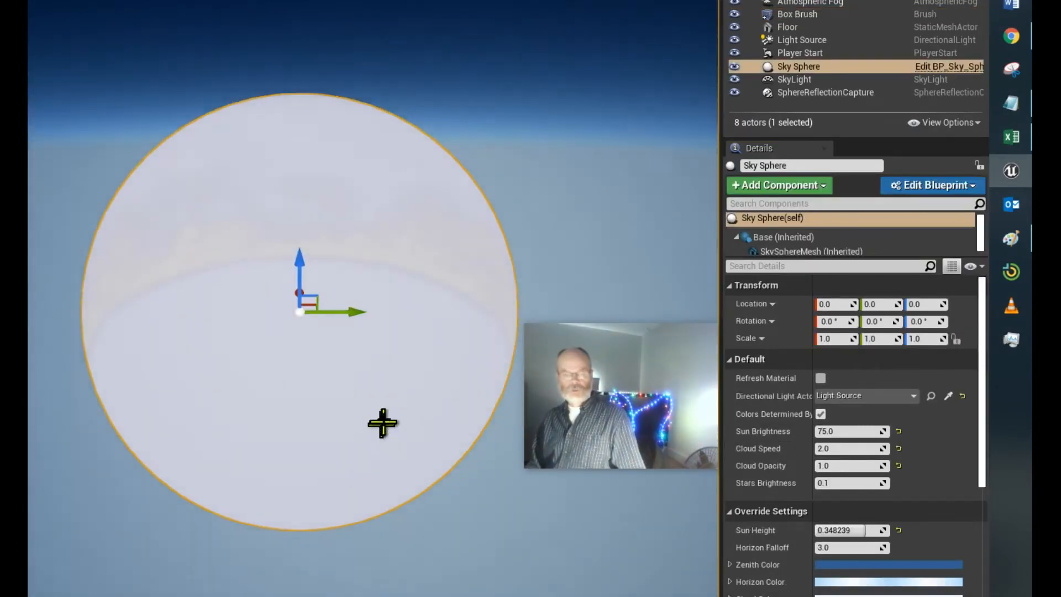
pyautogui.click(811, 4)
pyautogui.doubleClick(802, 26)
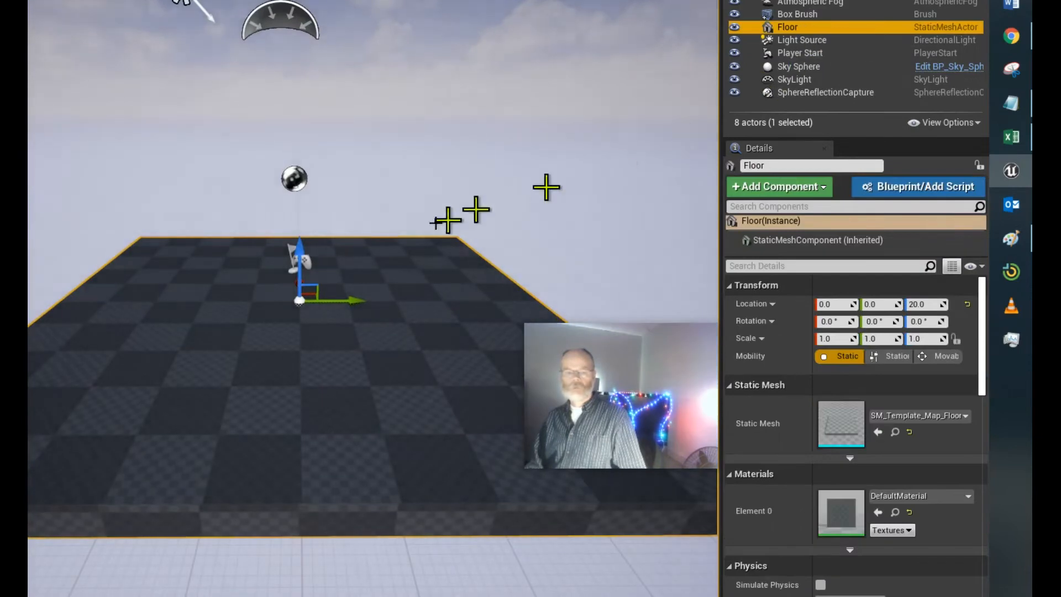
pyautogui.doubleClick(796, 15)
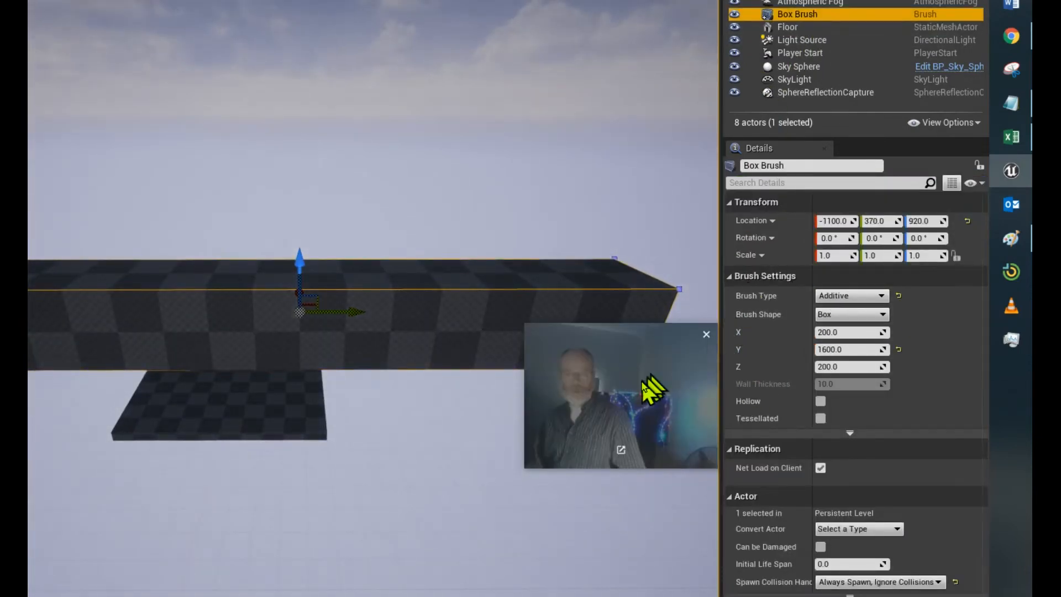
# - Set the box brush's X and Y sizes to 32000 and lower it to Z -390, beneath the floor
pyautogui.moveTo(664, 333); pyautogui.dragTo(672, 278)
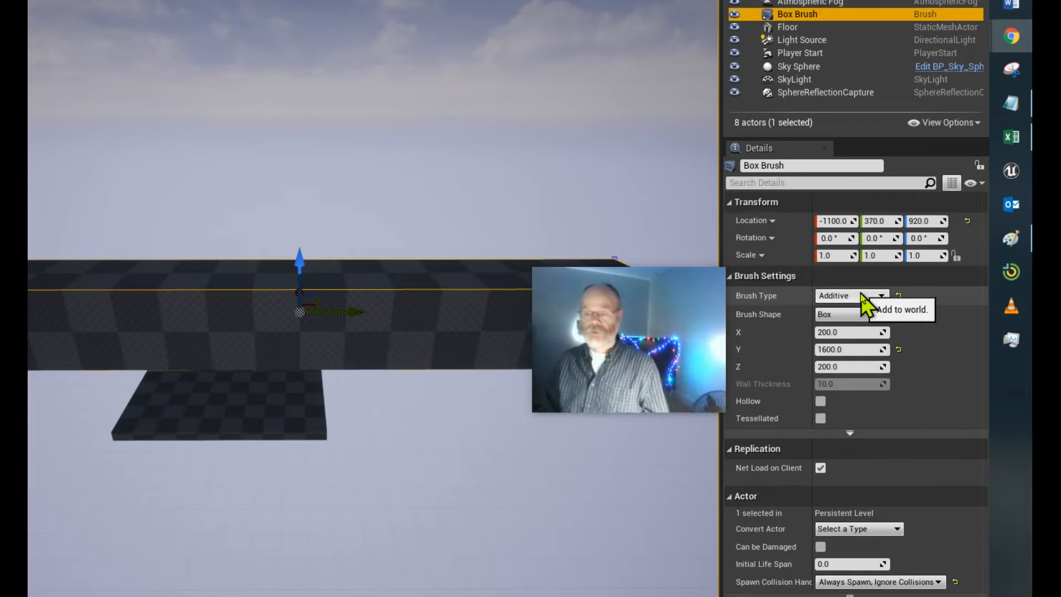
pyautogui.click(864, 331)
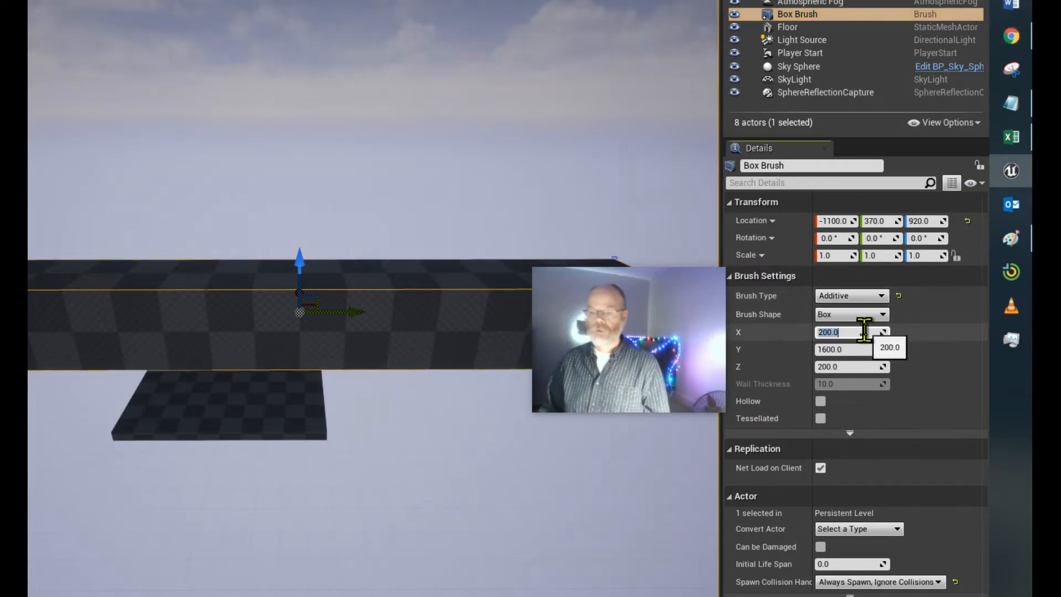
pyautogui.write('32')
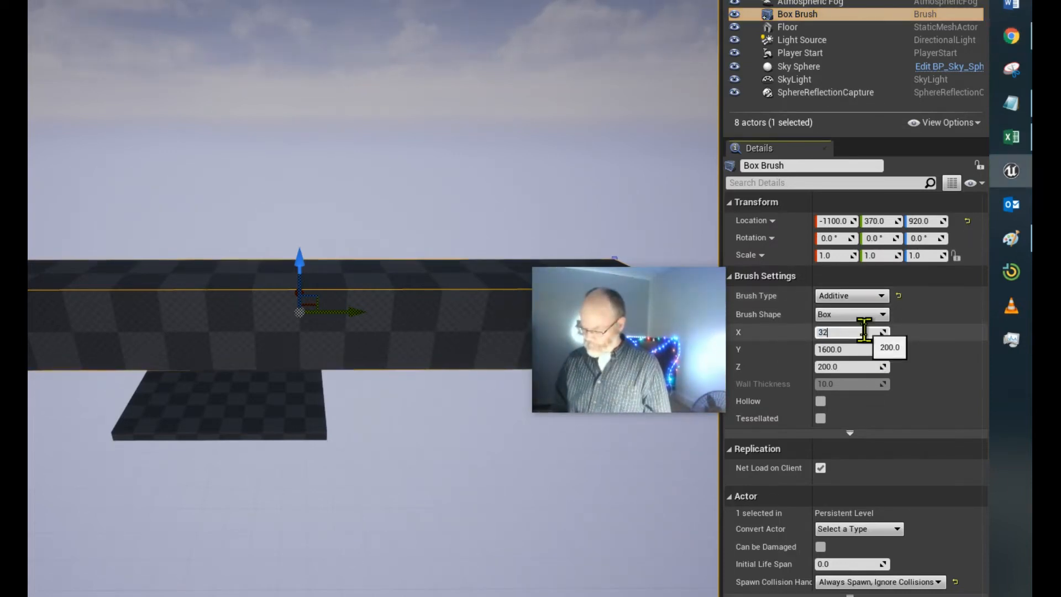
pyautogui.write('000')
pyautogui.press('Tab')
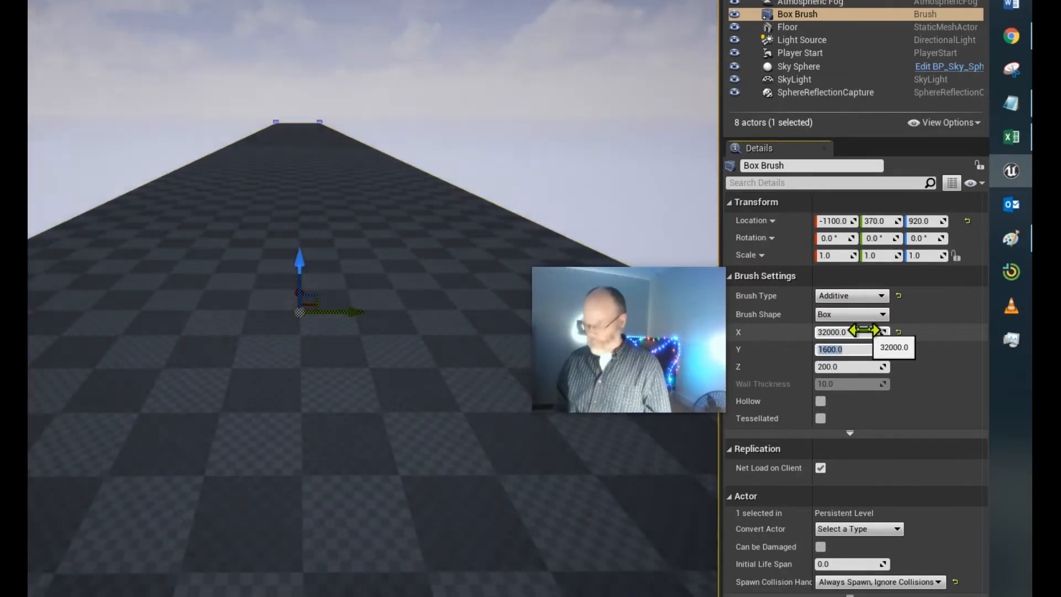
pyautogui.write('32')
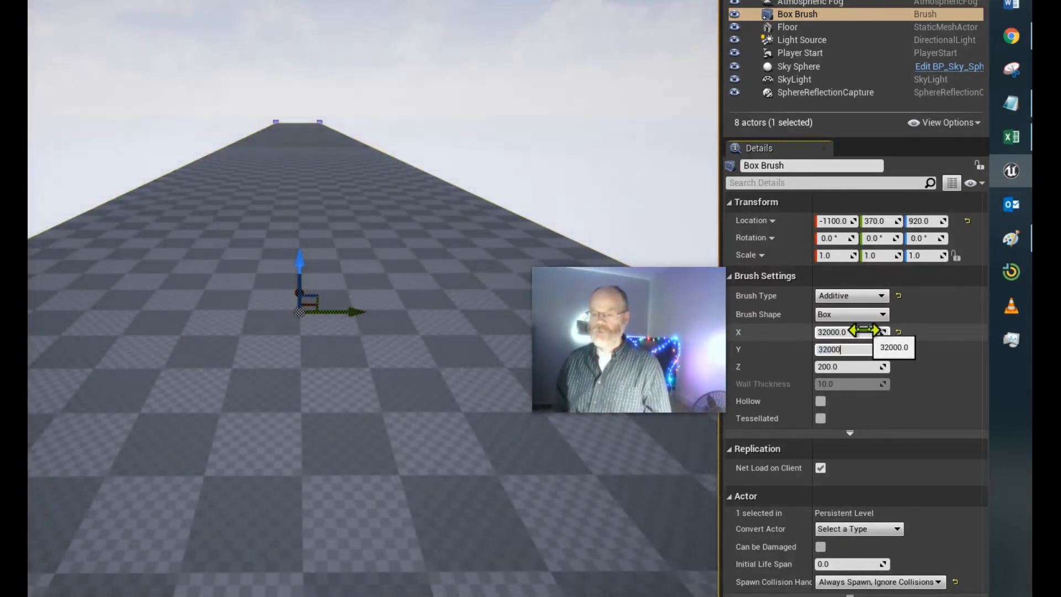
pyautogui.press('Tab')
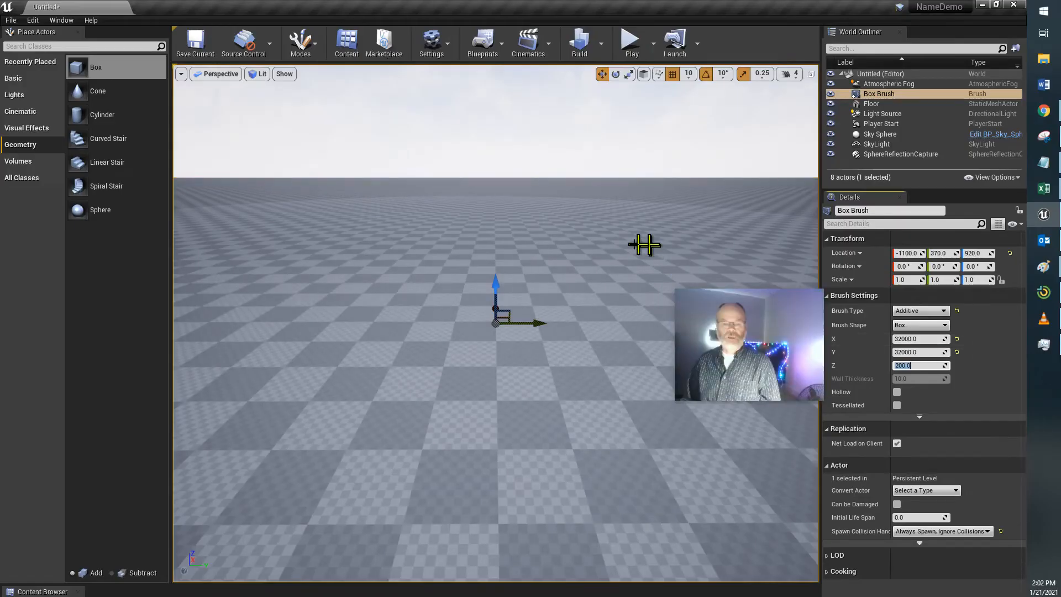
pyautogui.moveTo(497, 285); pyautogui.dragTo(496, 314)
pyautogui.moveTo(489, 516); pyautogui.dragTo(484, 552)
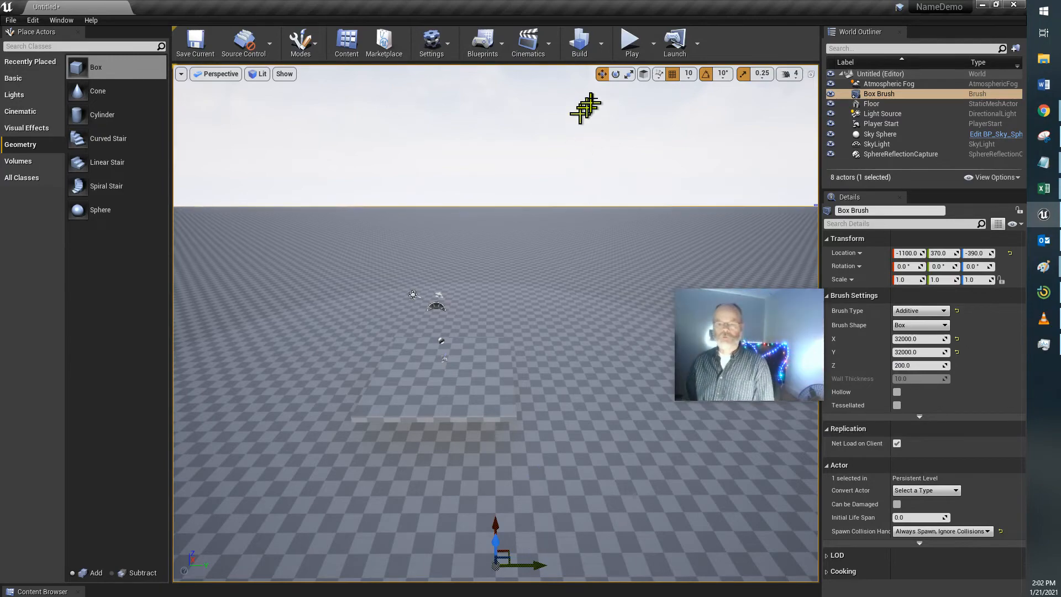
# - Play-test the level in the viewport, firing the weapon across the large ground brush, and stop the session
pyautogui.click(631, 41)
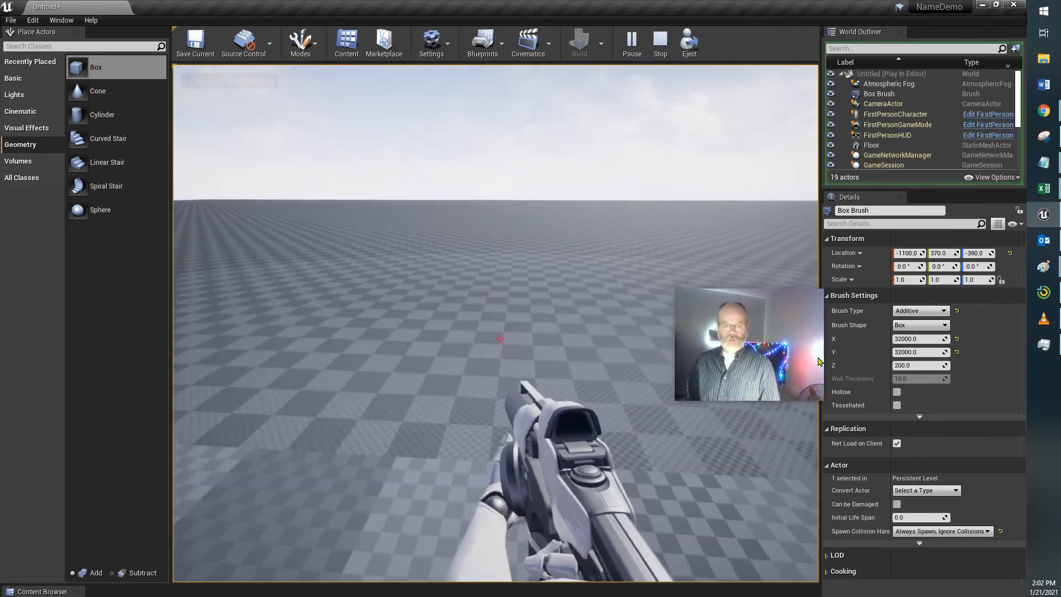
pyautogui.hotkey('shift', 'F1')
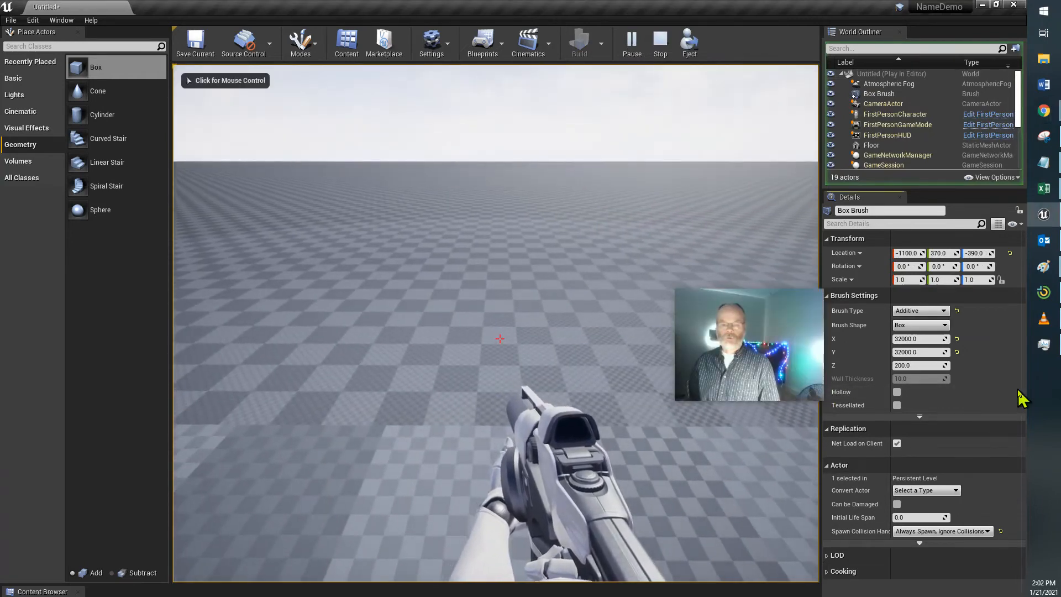
pyautogui.click(506, 353)
pyautogui.click(500, 338)
pyautogui.click(500, 339)
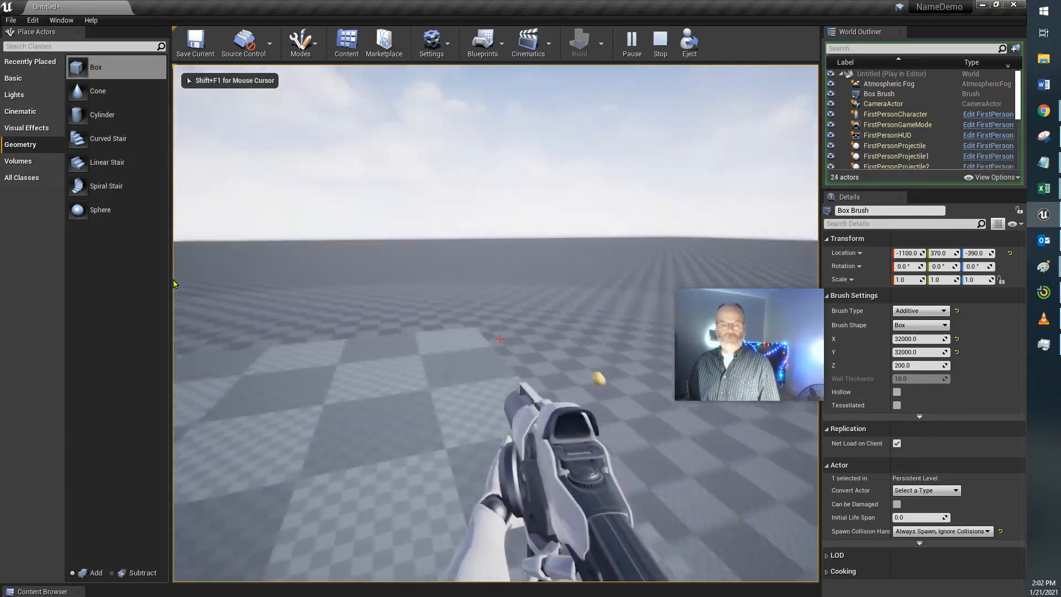
pyautogui.click(500, 339)
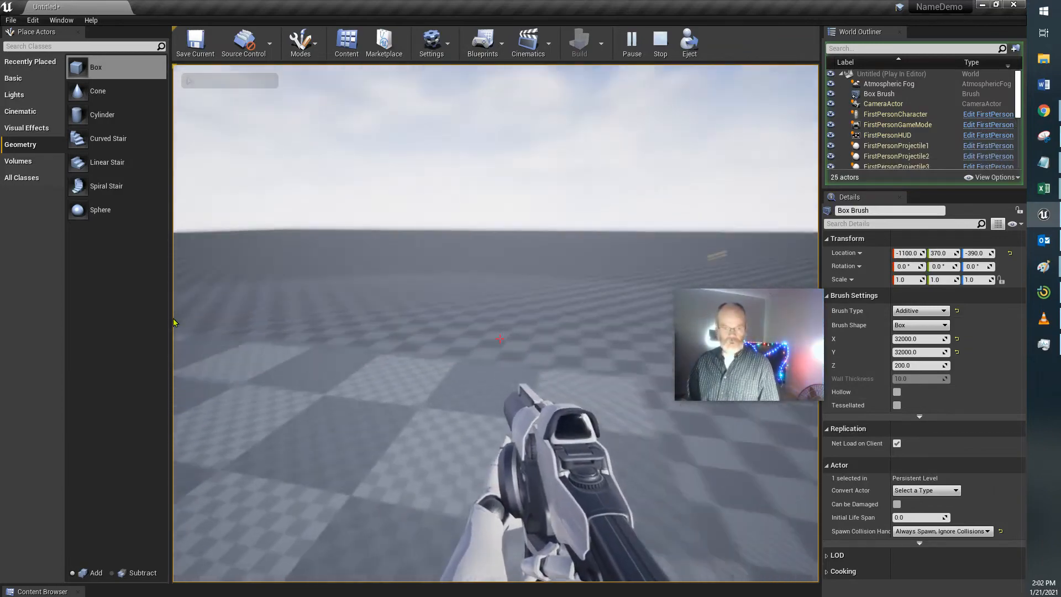
pyautogui.click(500, 339)
pyautogui.click(500, 339)
pyautogui.click(501, 339)
pyautogui.click(501, 339)
pyautogui.hotkey('alt', 'Tab')
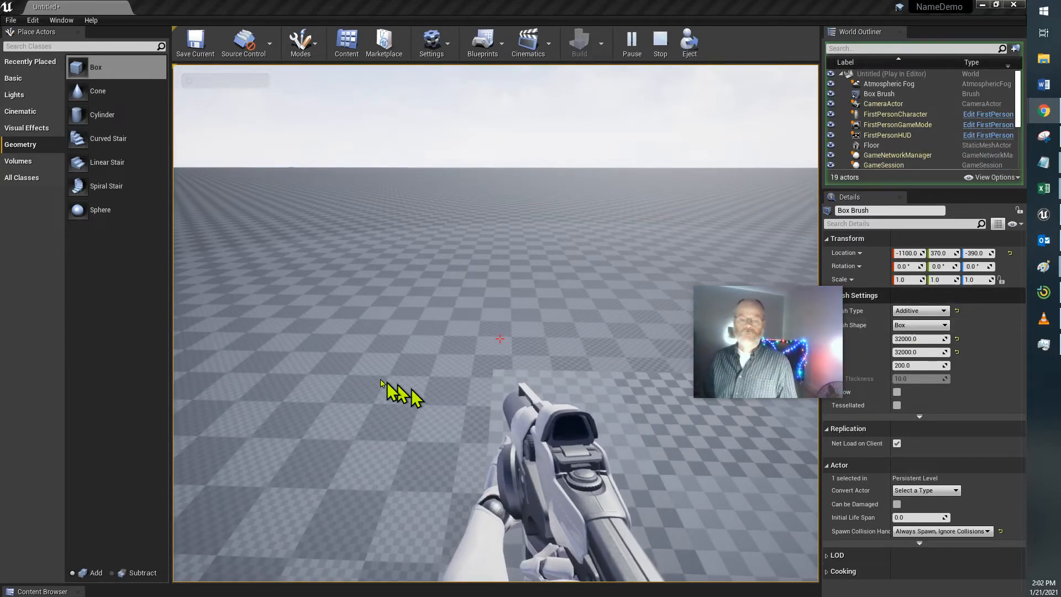
pyautogui.click(410, 343)
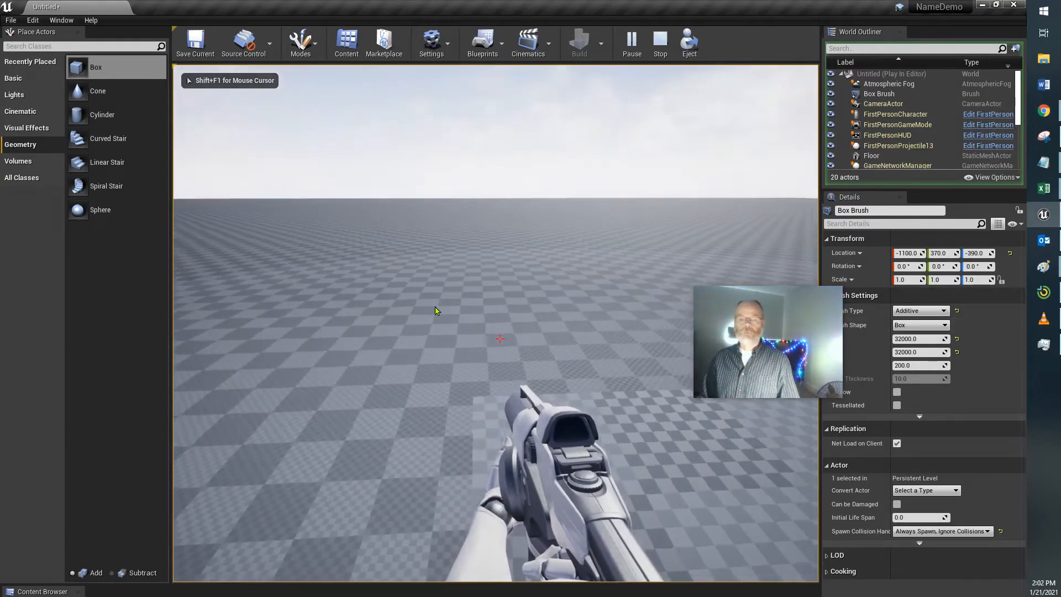
pyautogui.press('Escape')
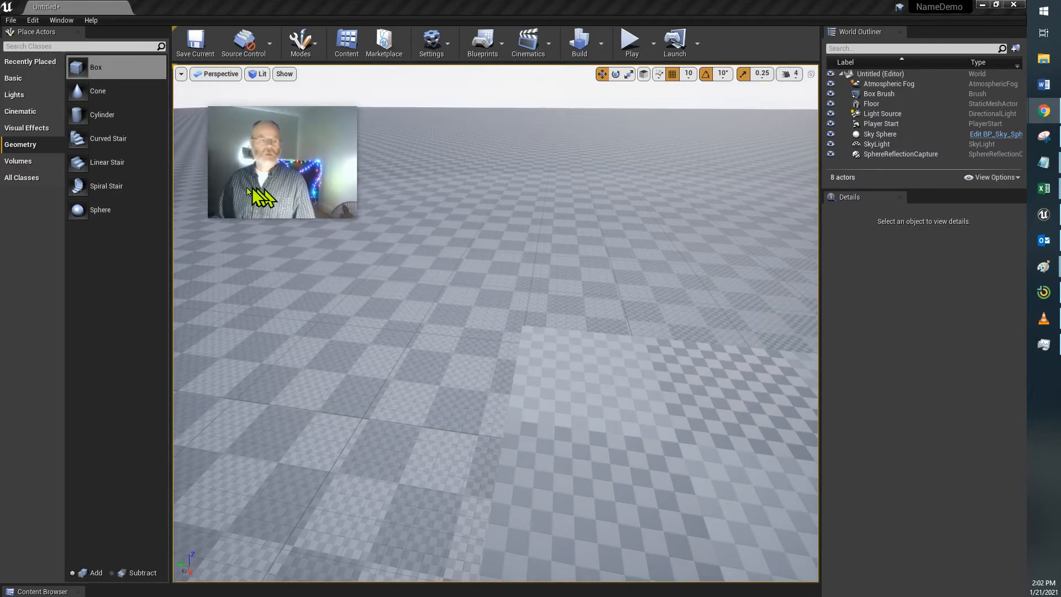
# - Add a Box geometry brush on the large ground beside the floor and activate Brush Editing mode
pyautogui.moveTo(90, 74); pyautogui.dragTo(570, 297)
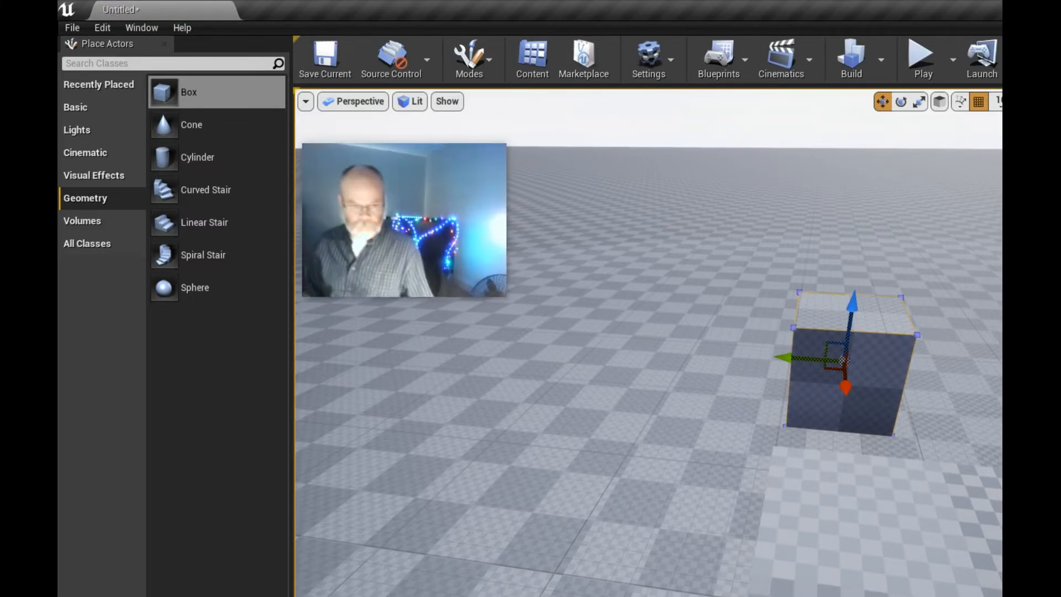
pyautogui.moveTo(498, 275)
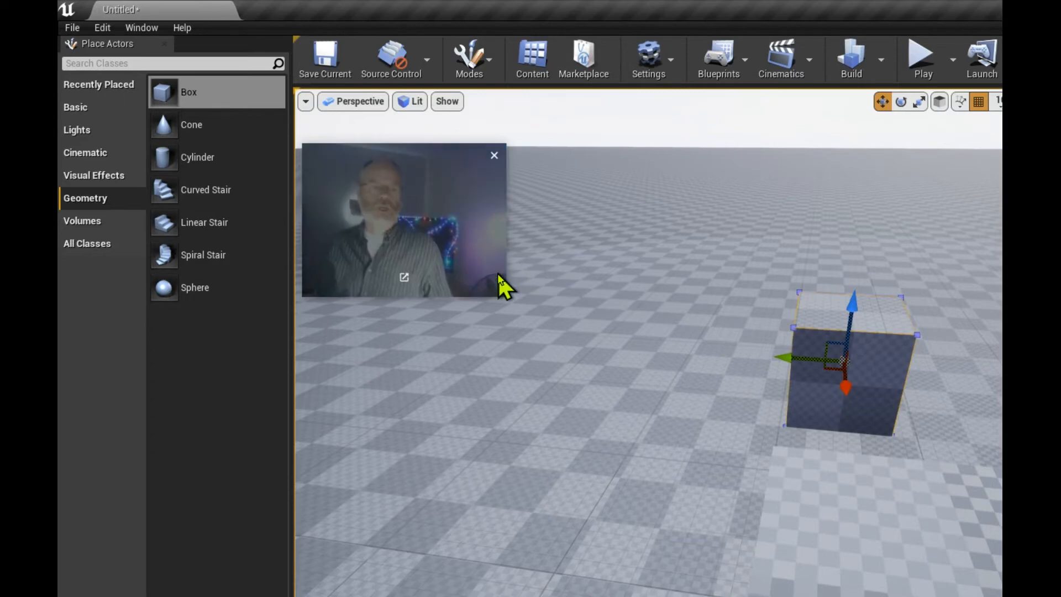
pyautogui.moveTo(441, 240); pyautogui.dragTo(370, 184)
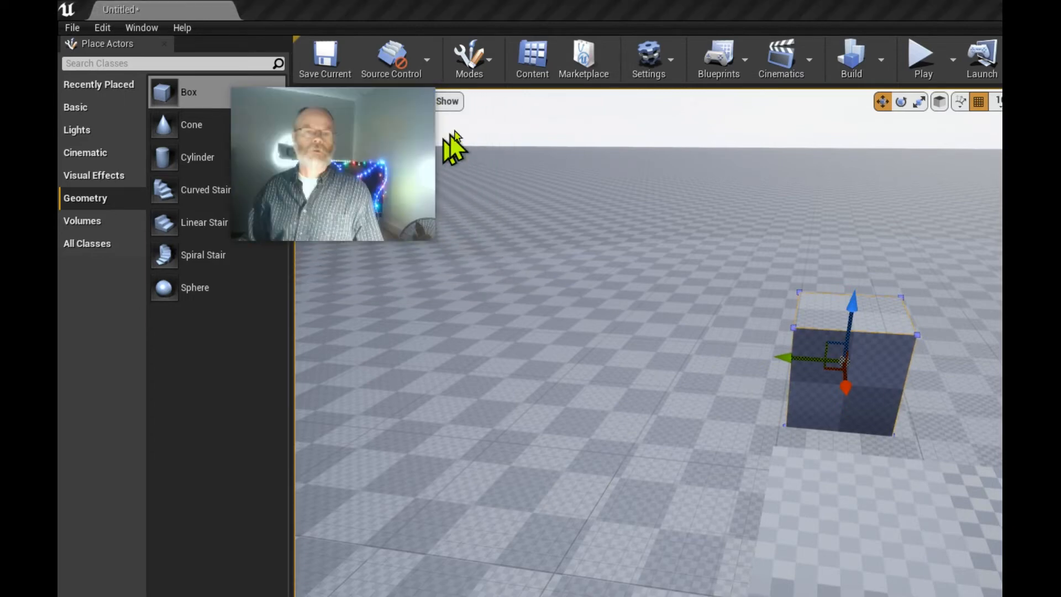
pyautogui.click(491, 82)
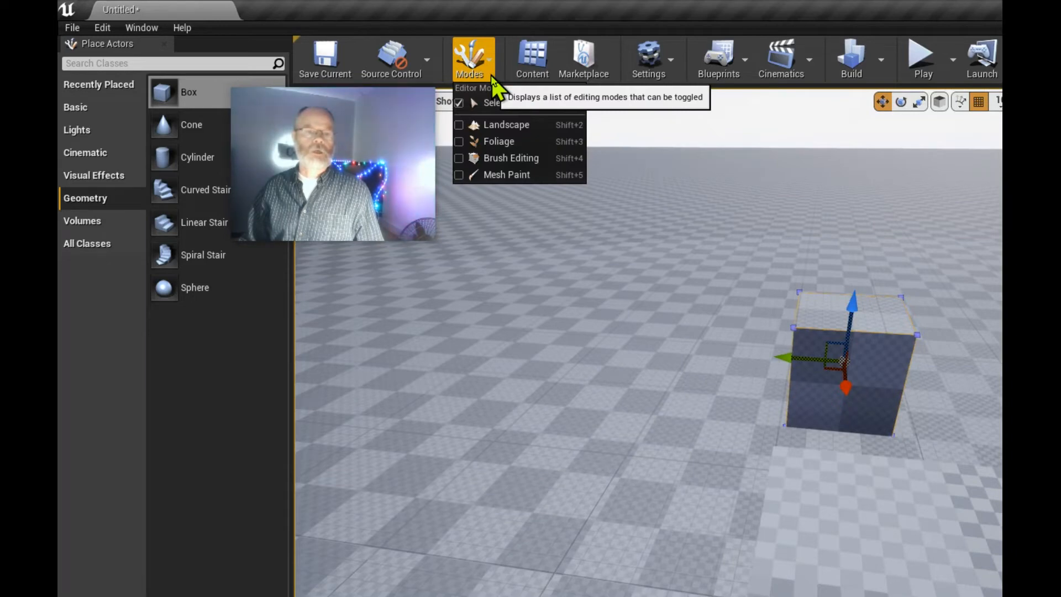
pyautogui.click(516, 151)
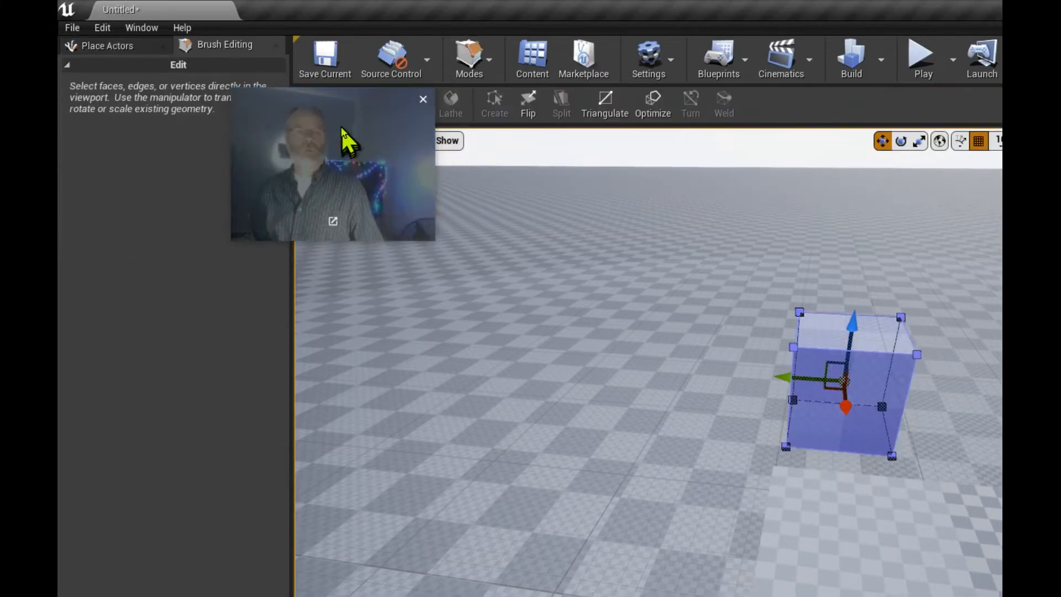
pyautogui.moveTo(343, 138); pyautogui.dragTo(429, 246)
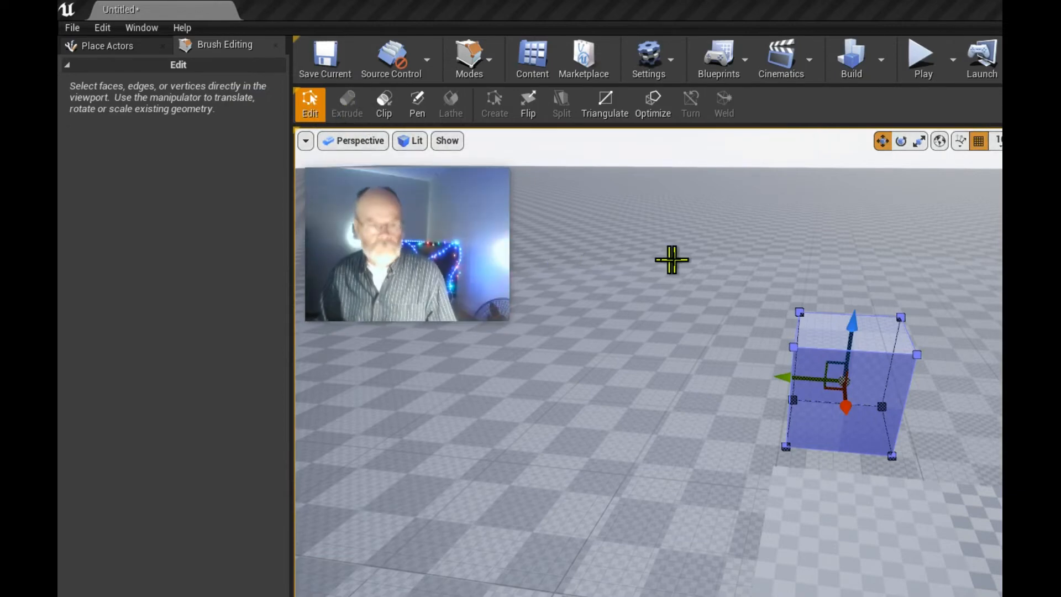
# - Select the top face of the new box brush, frame it, and switch the transform gizmo to local coordinates
pyautogui.click(823, 330)
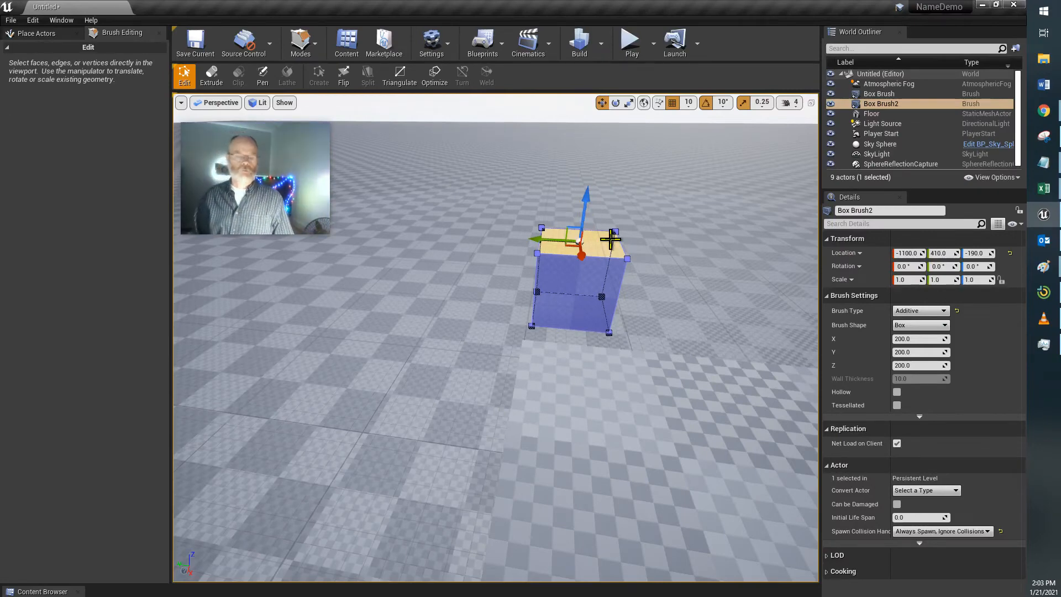
pyautogui.doubleClick(884, 104)
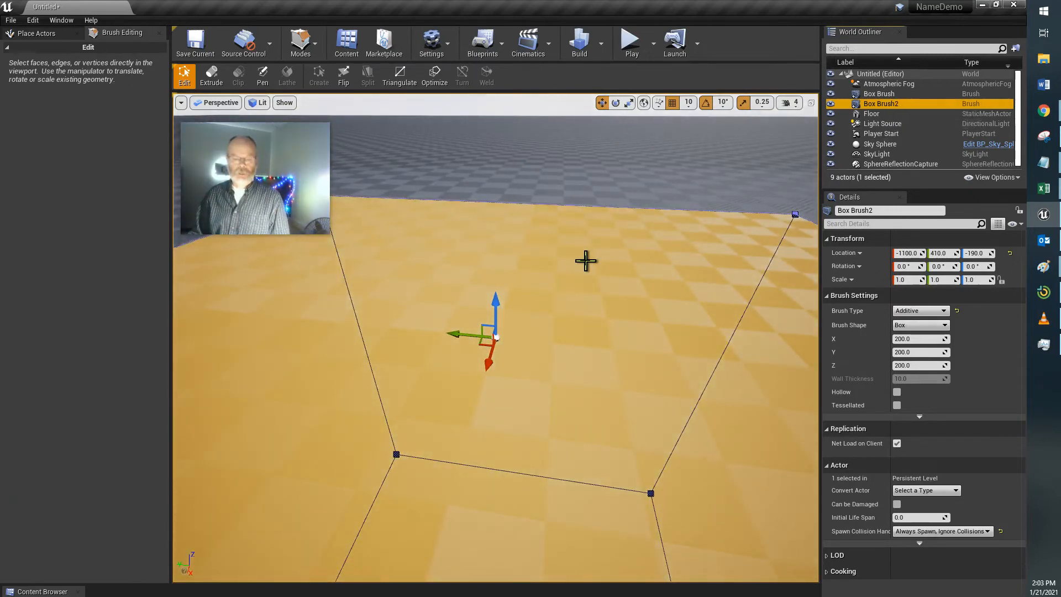
pyautogui.scroll(-3, 585, 261)
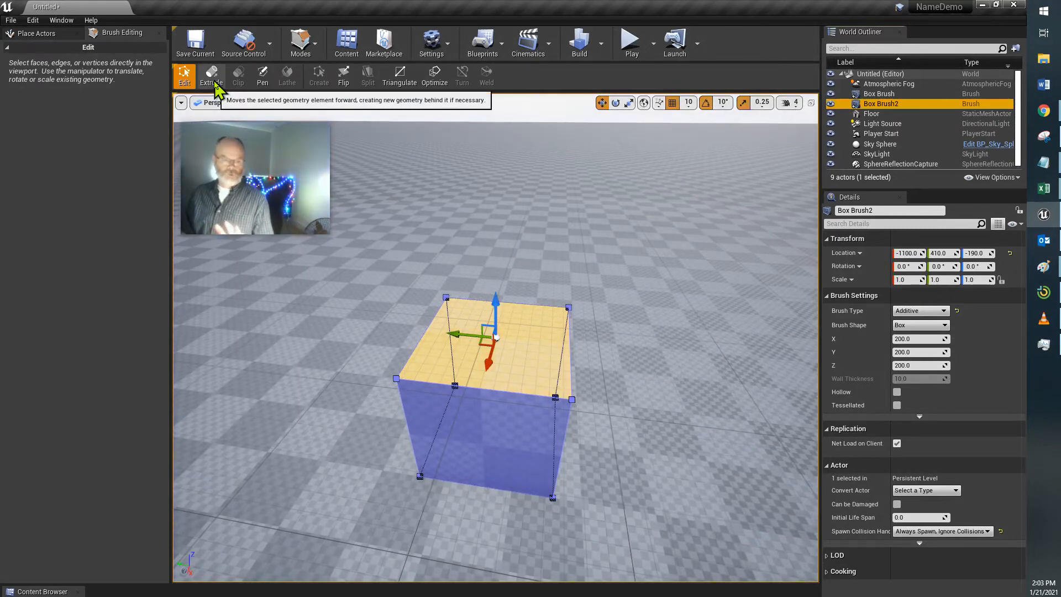
pyautogui.moveTo(308, 185); pyautogui.dragTo(693, 173)
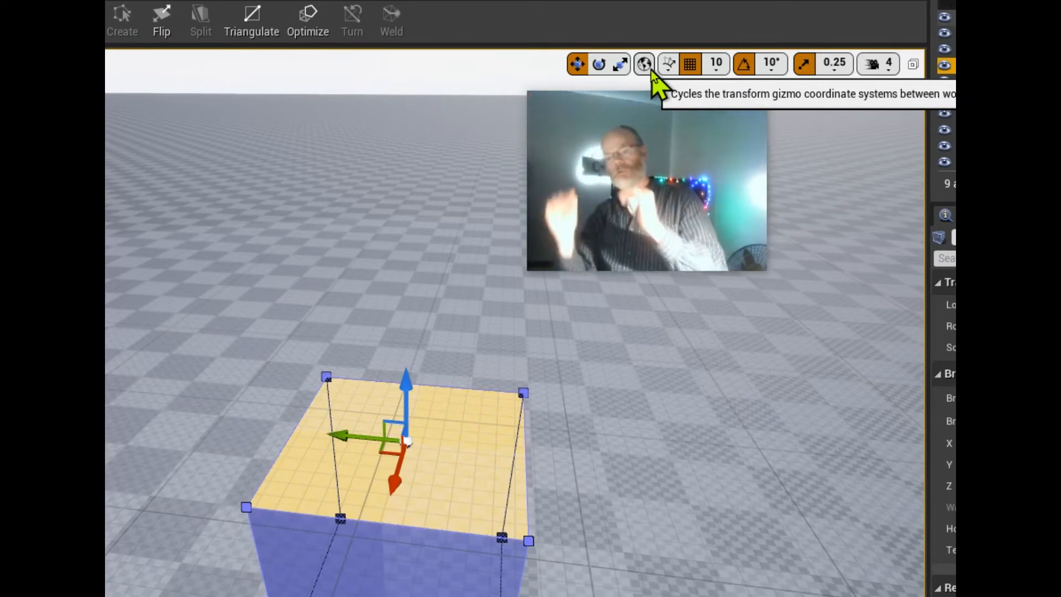
pyautogui.click(649, 69)
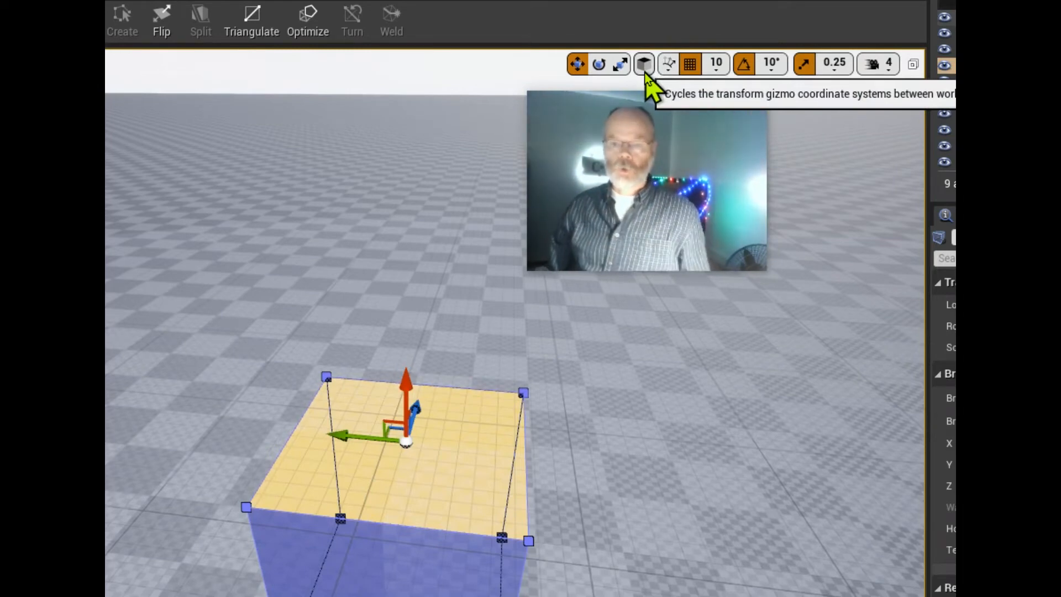
pyautogui.moveTo(654, 166); pyautogui.dragTo(82, 350)
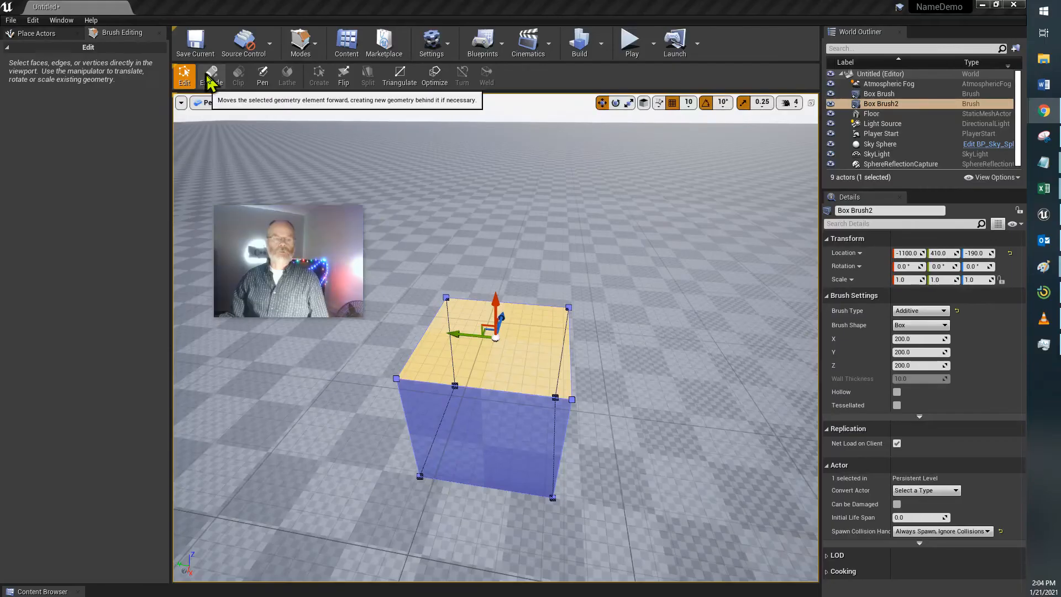
# - Extrude the selected top face of the second box brush with a length of 200 and 5 segments
pyautogui.click(211, 81)
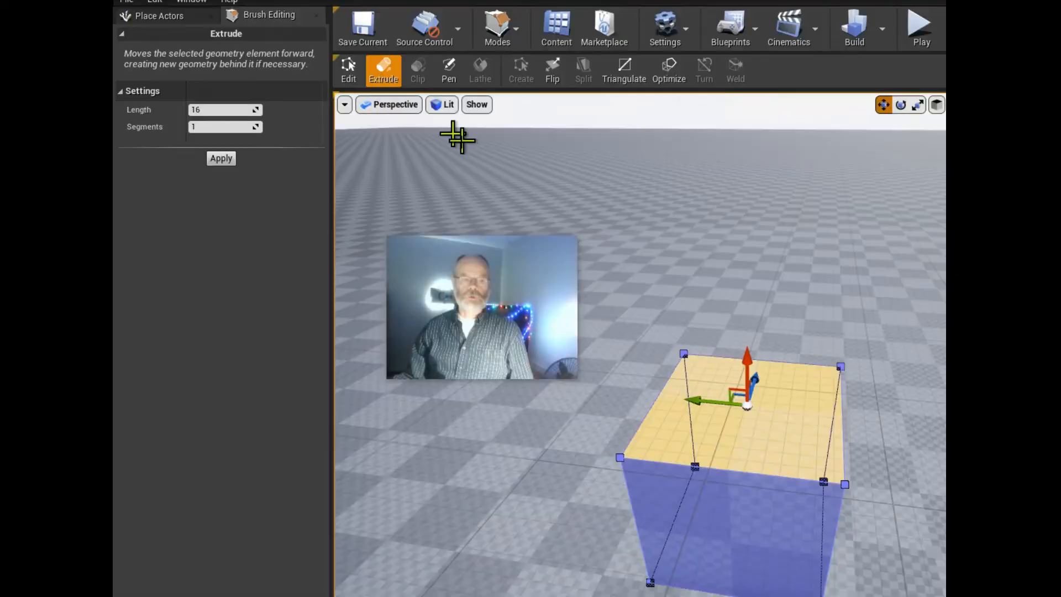
pyautogui.moveTo(419, 287); pyautogui.dragTo(168, 232)
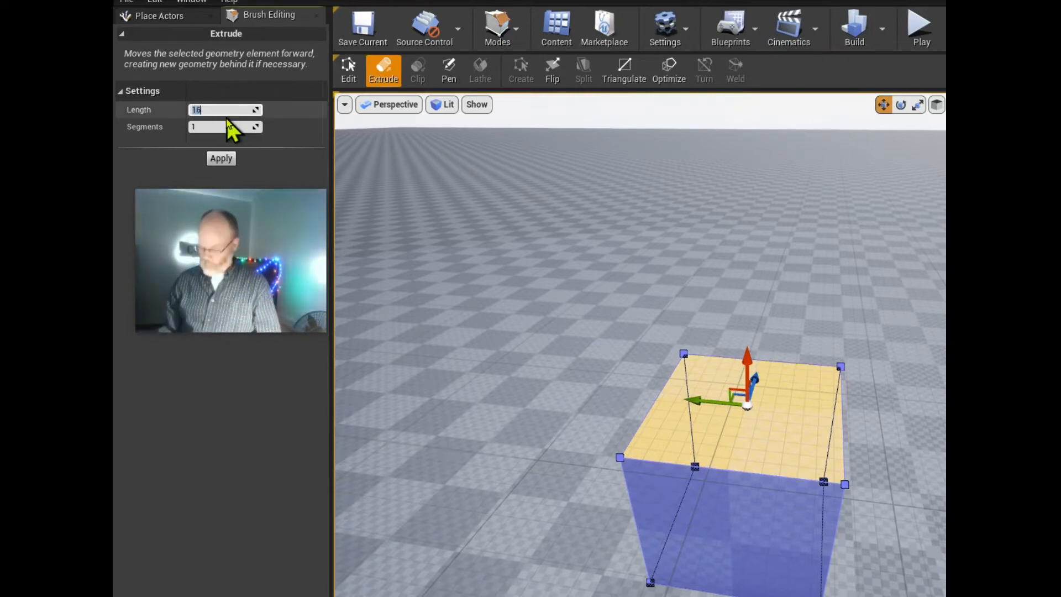
pyautogui.write('200')
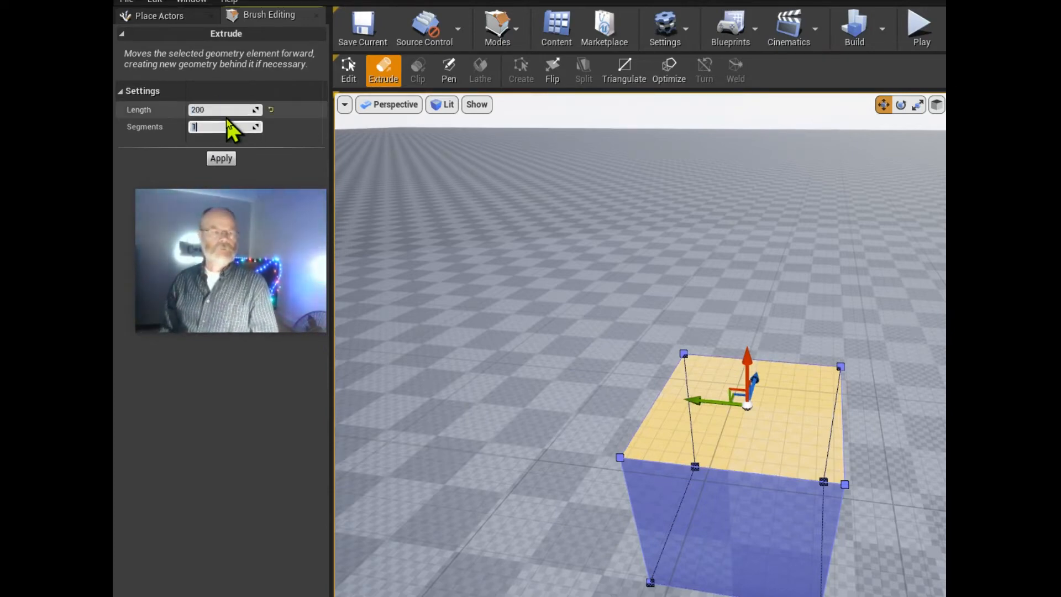
pyautogui.press('Tab')
pyautogui.write('5')
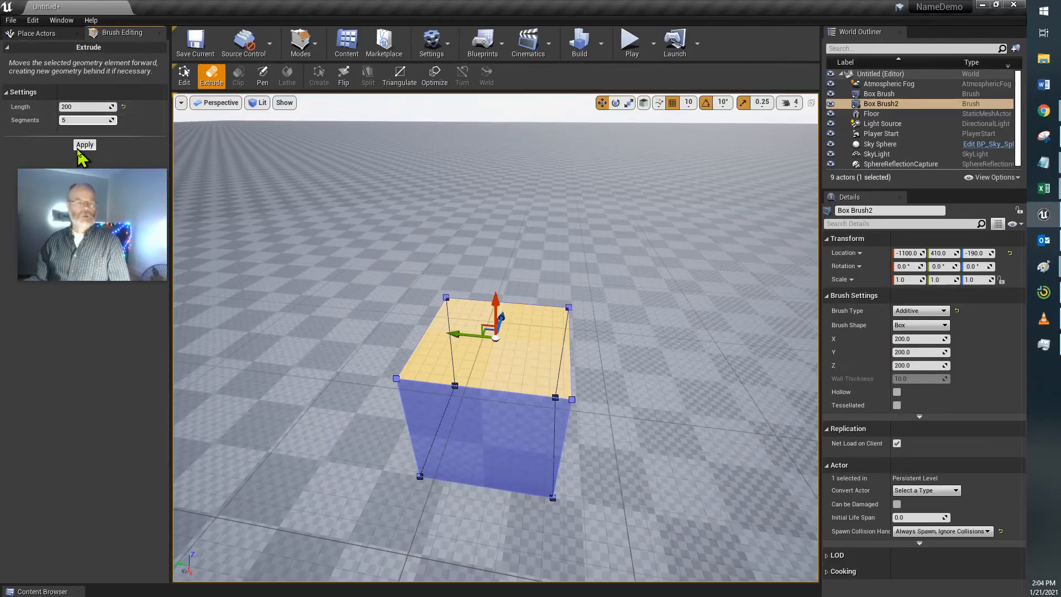
pyautogui.click(215, 157)
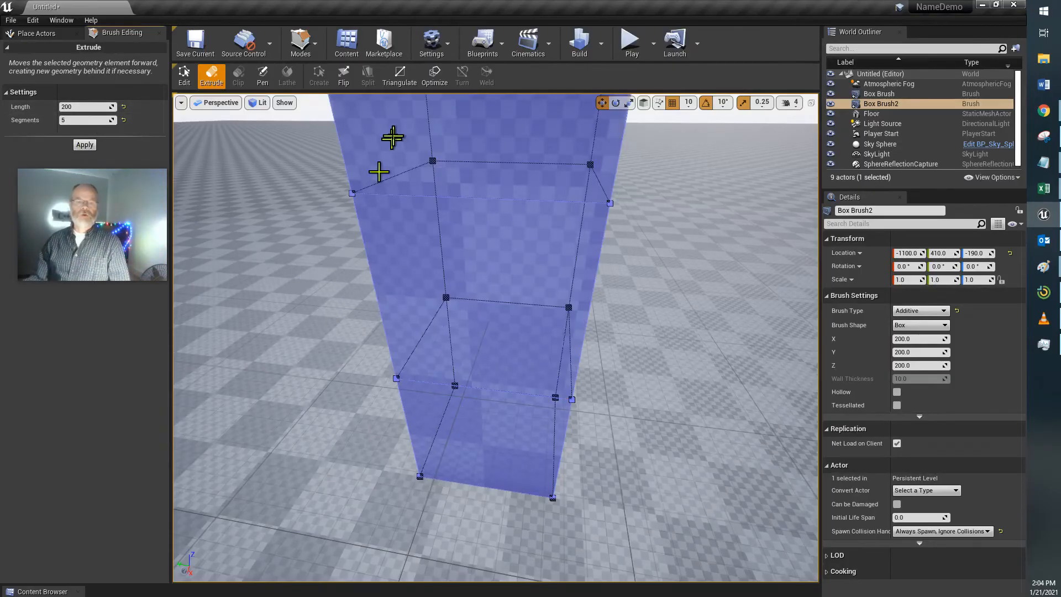
pyautogui.scroll(-3, 696, 303)
pyautogui.scroll(-6, 697, 302)
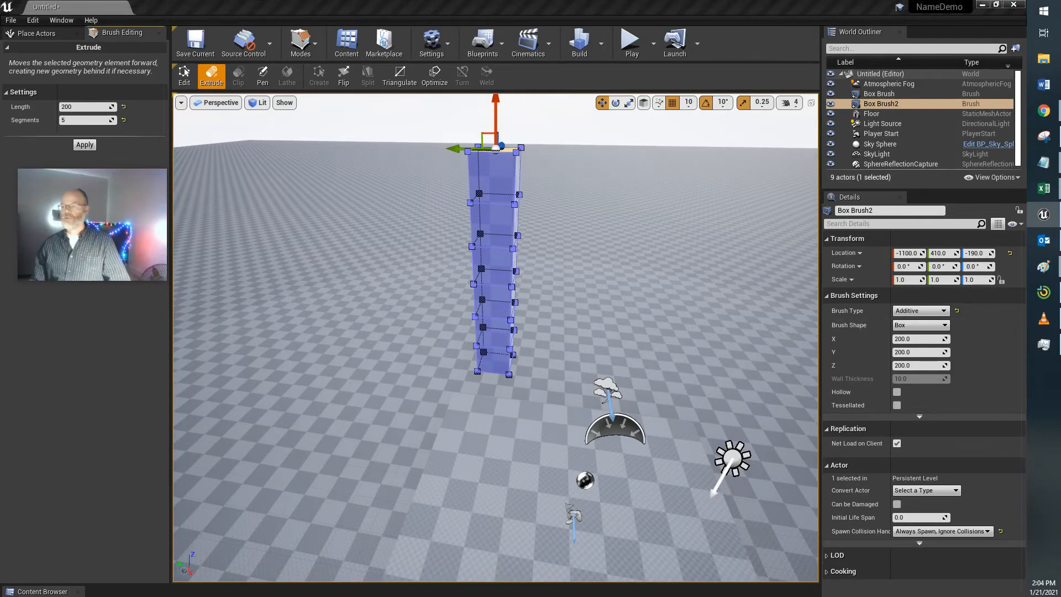
# - Switch to the Excel workbook to check the gray-cell letter layout, and return to Unreal Editor
pyautogui.click(1044, 188)
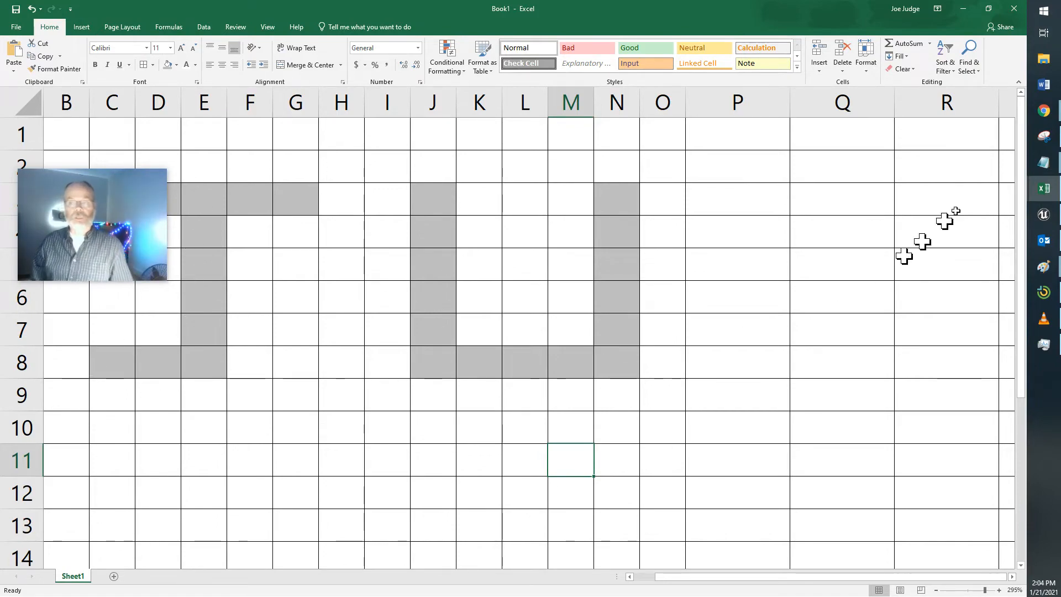
pyautogui.click(970, 13)
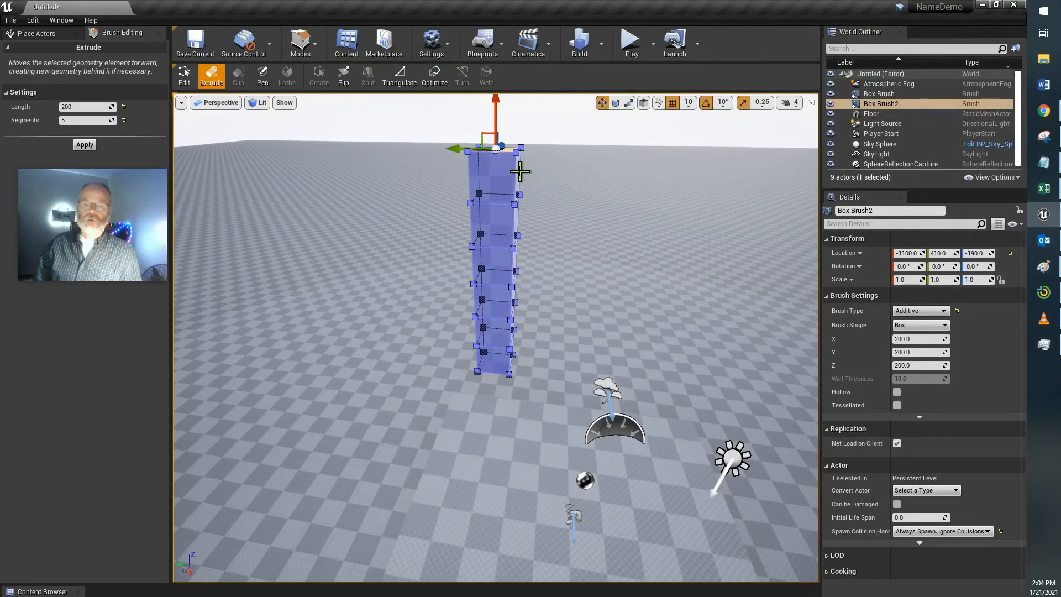
# - Select one side face of the column's topmost segment and extrude it with a length of 200 and 2 segments
pyautogui.click(517, 174)
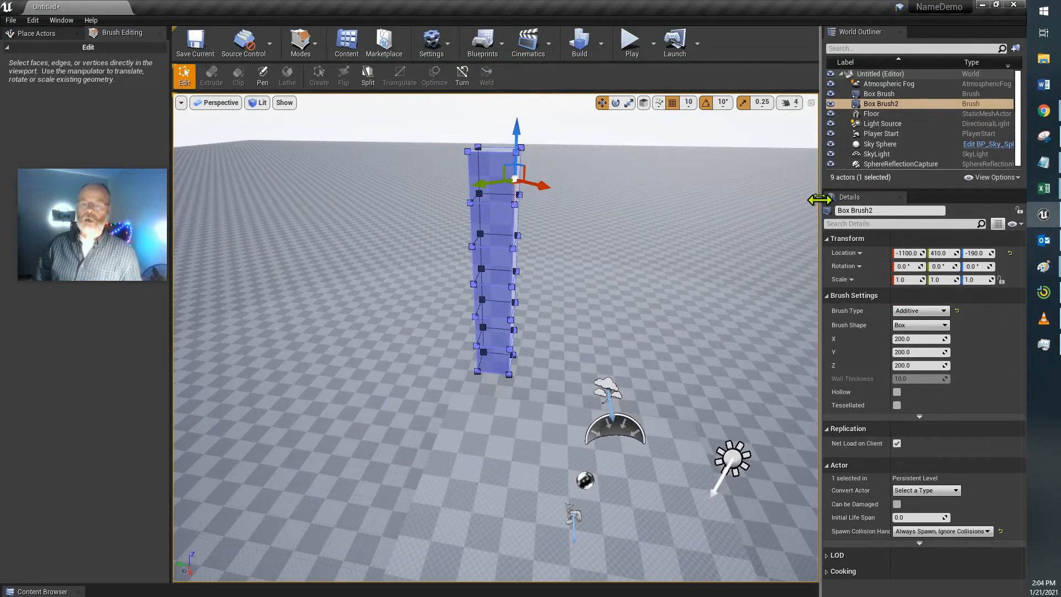
pyautogui.press('f')
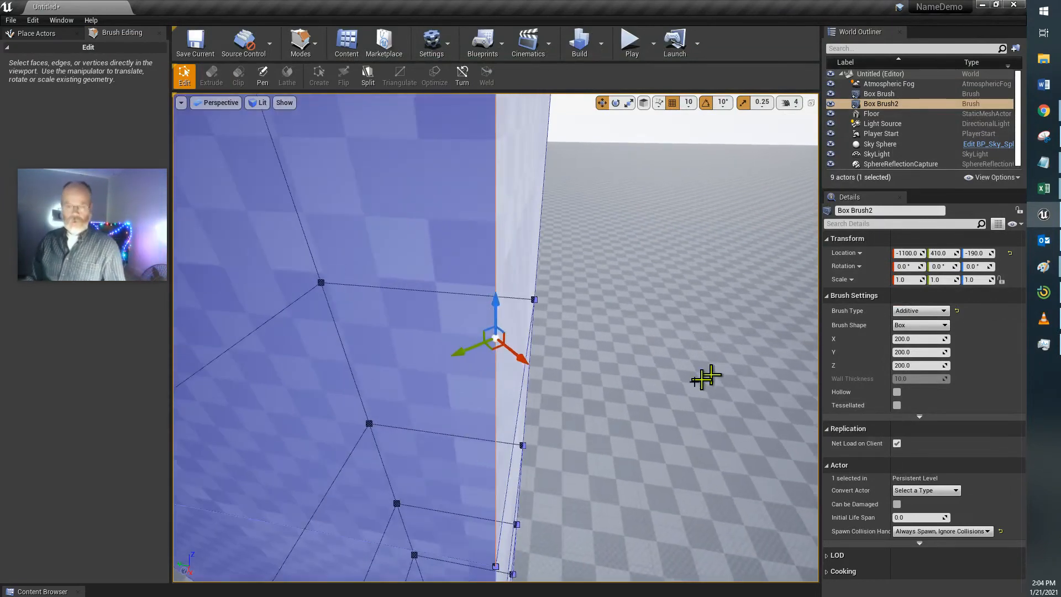
pyautogui.click(512, 174)
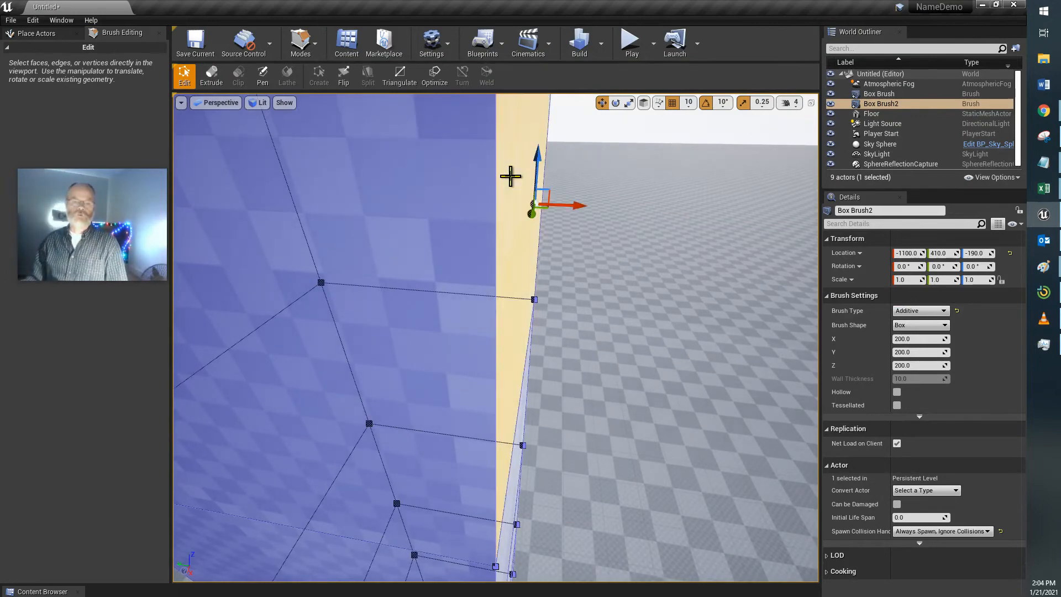
pyautogui.scroll(-5, 608, 336)
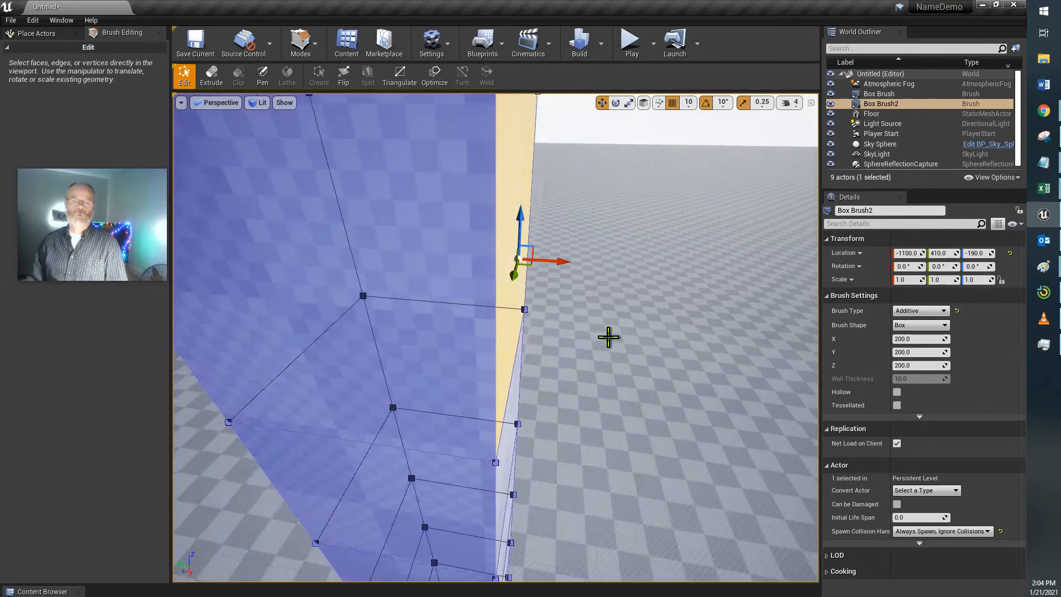
pyautogui.click(700, 329)
pyautogui.click(500, 271)
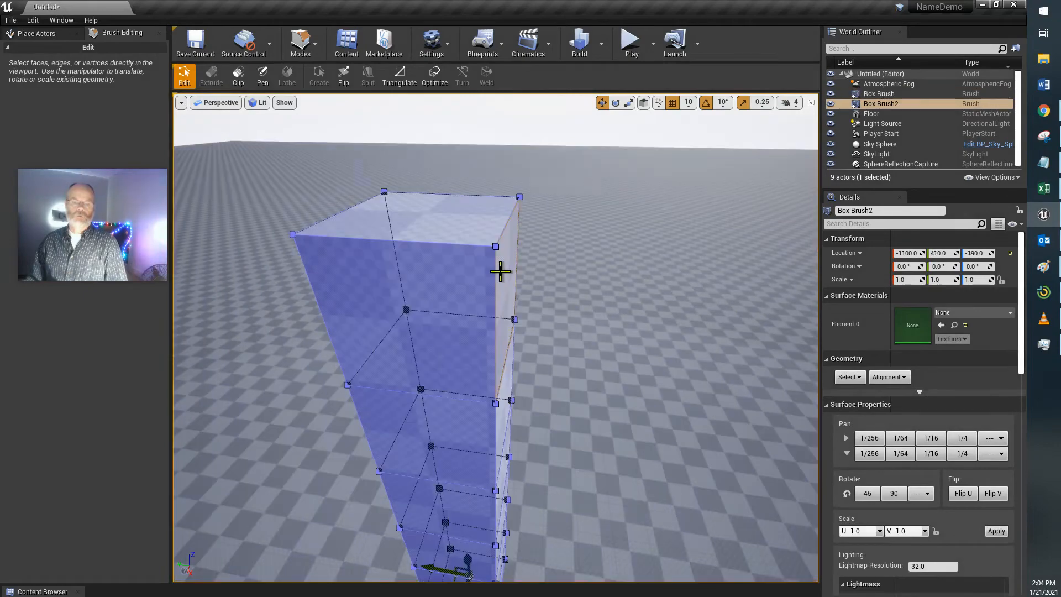
pyautogui.moveTo(570, 379); pyautogui.dragTo(496, 341)
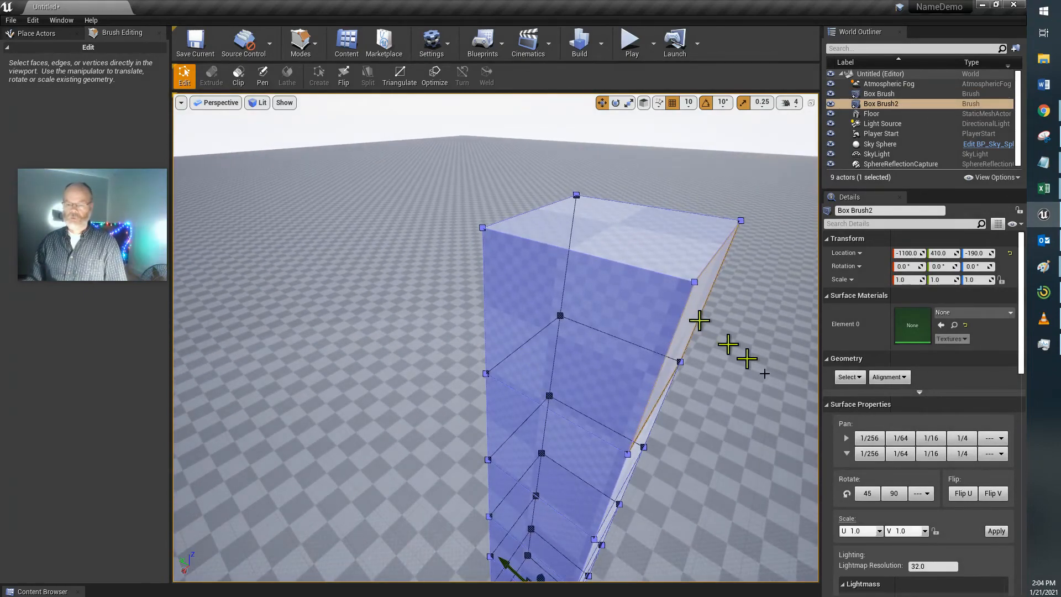
pyautogui.moveTo(766, 405); pyautogui.dragTo(509, 424)
pyautogui.moveTo(510, 424)
pyautogui.mouseDown(button='middle')
pyautogui.moveTo(649, 415)
pyautogui.moveTo(680, 432)
pyautogui.moveTo(694, 481)
pyautogui.mouseUp(button='middle')
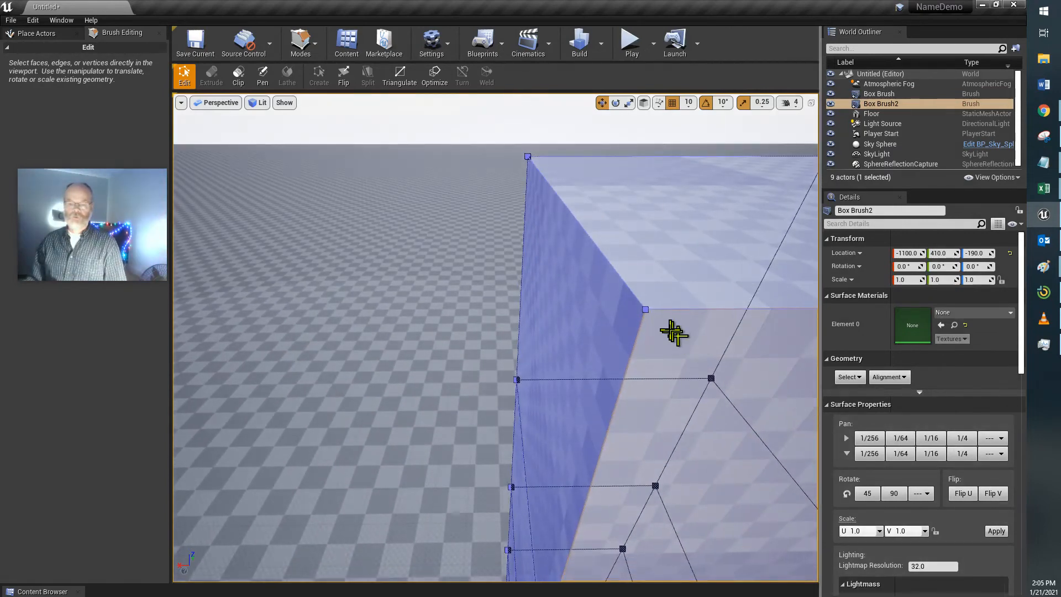
pyautogui.moveTo(672, 331); pyautogui.dragTo(679, 336, button='middle')
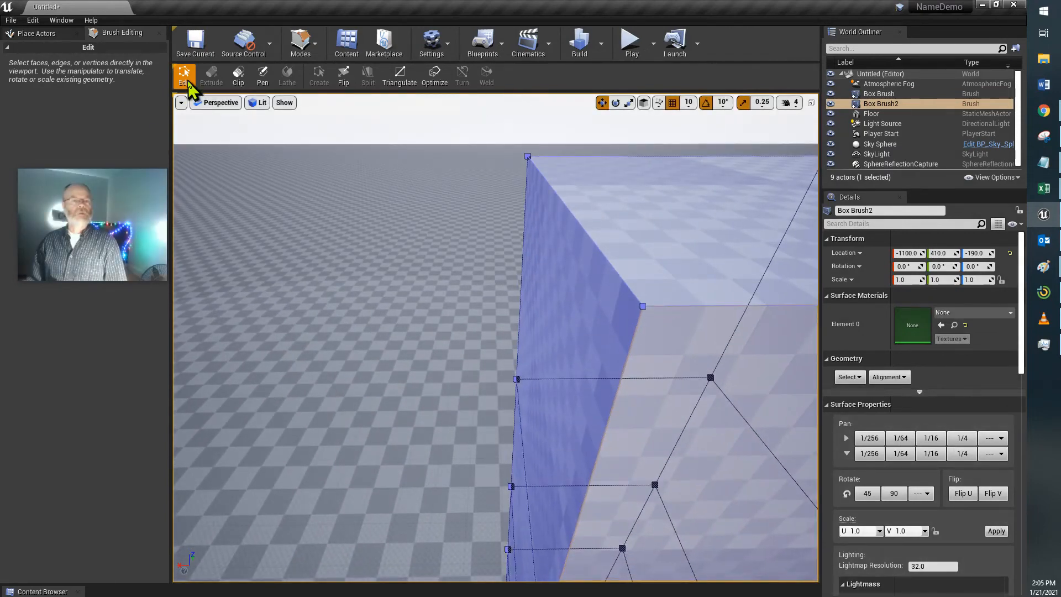
pyautogui.click(691, 330)
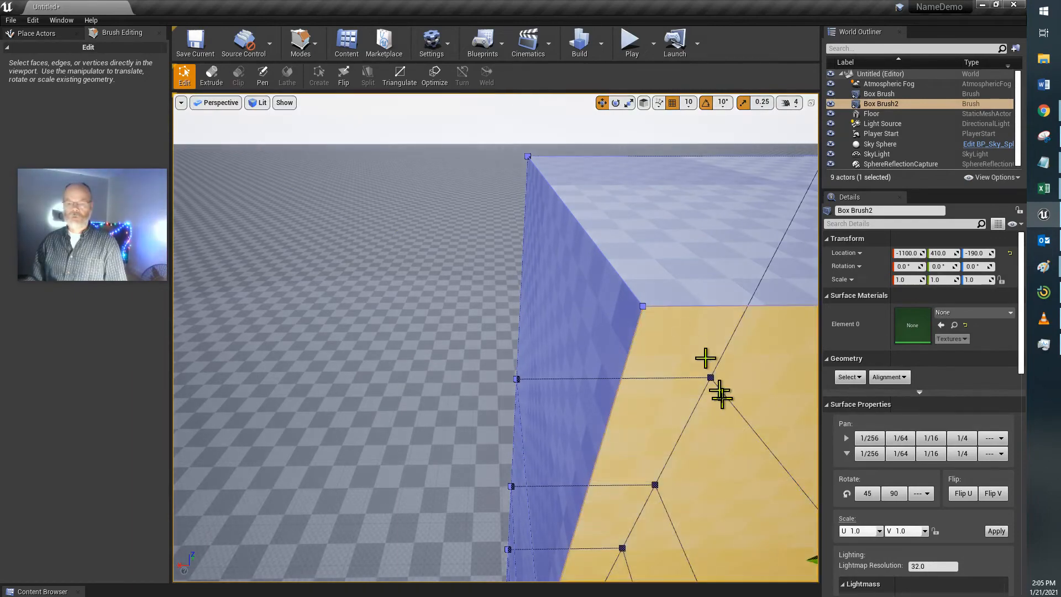
pyautogui.scroll(-10, 725, 409)
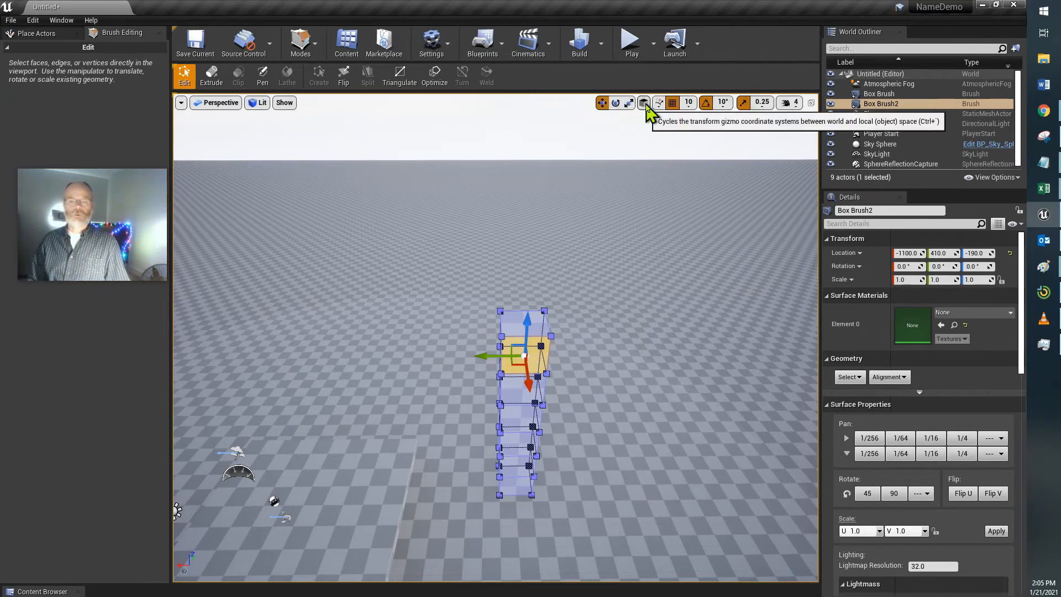
pyautogui.click(212, 79)
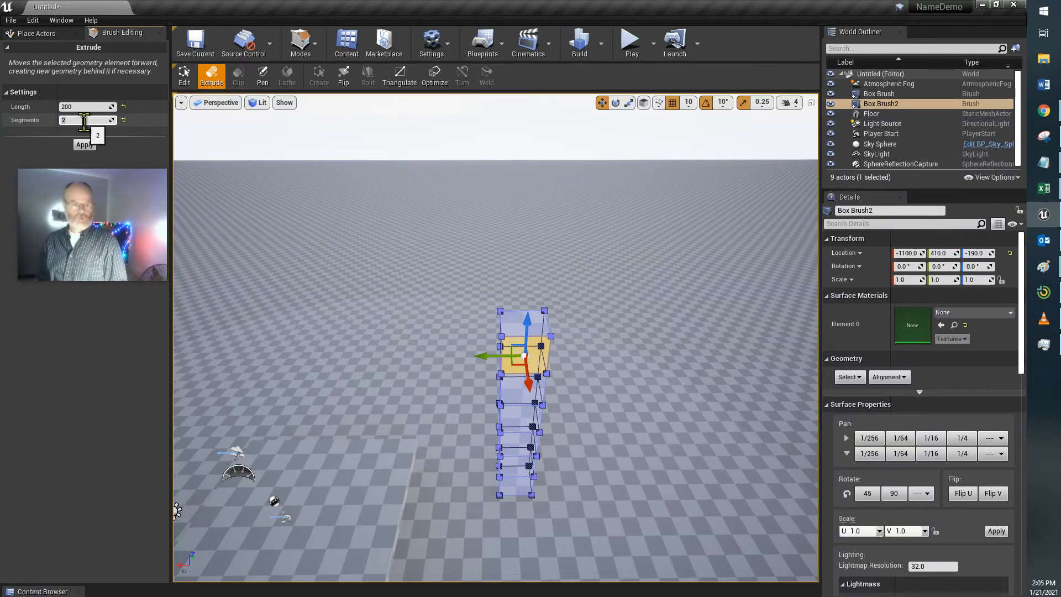
pyautogui.click(85, 145)
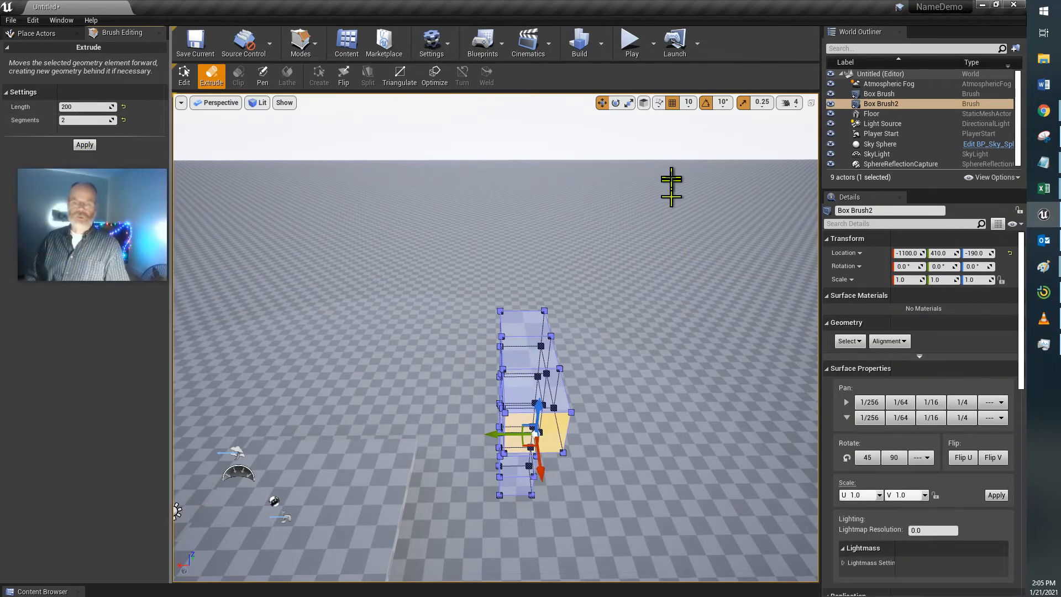
# - Extrude the opposite side face of the column's topmost segment by 200 with 2 segments to complete the letter's top bar
pyautogui.moveTo(614, 336)
pyautogui.mouseDown(button='right')
pyautogui.moveTo(868, 358)
pyautogui.moveTo(857, 516)
pyautogui.moveTo(599, 320)
pyautogui.mouseUp(button='right')
pyautogui.press('a')
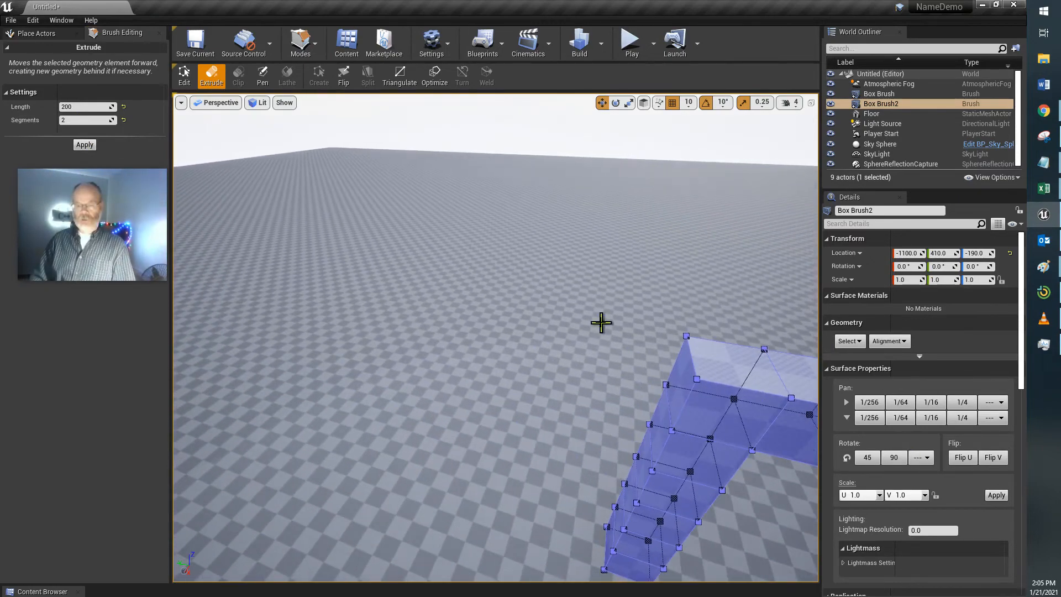
pyautogui.click(679, 378)
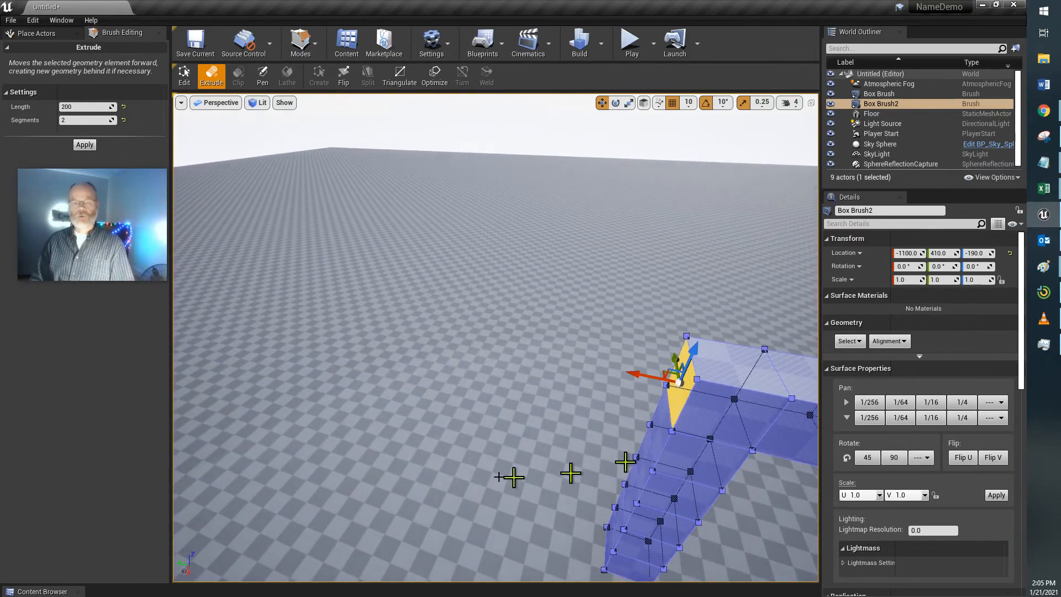
pyautogui.click(84, 146)
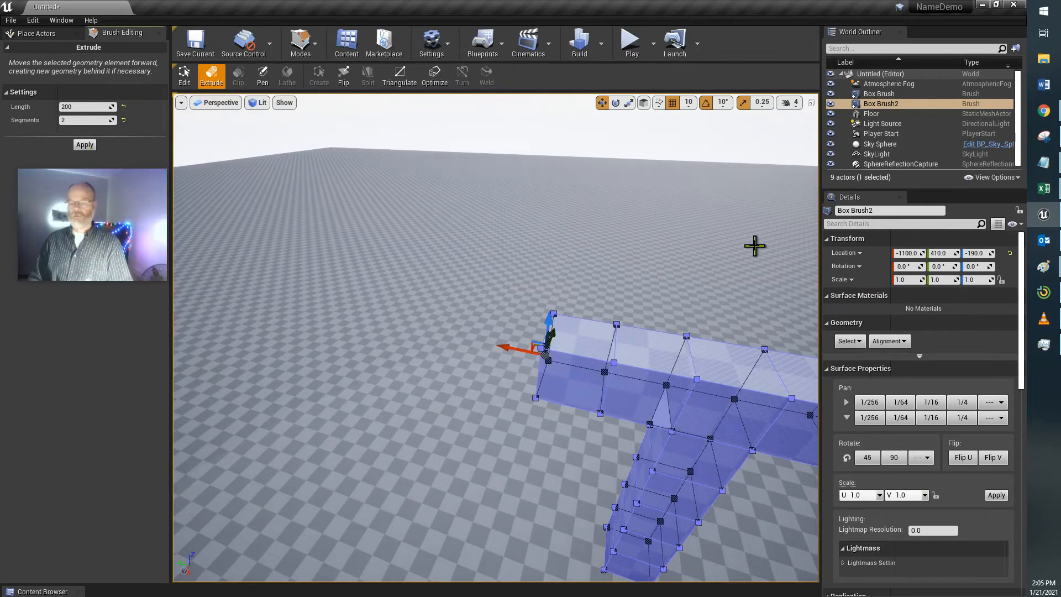
pyautogui.scroll(-5, 781, 330)
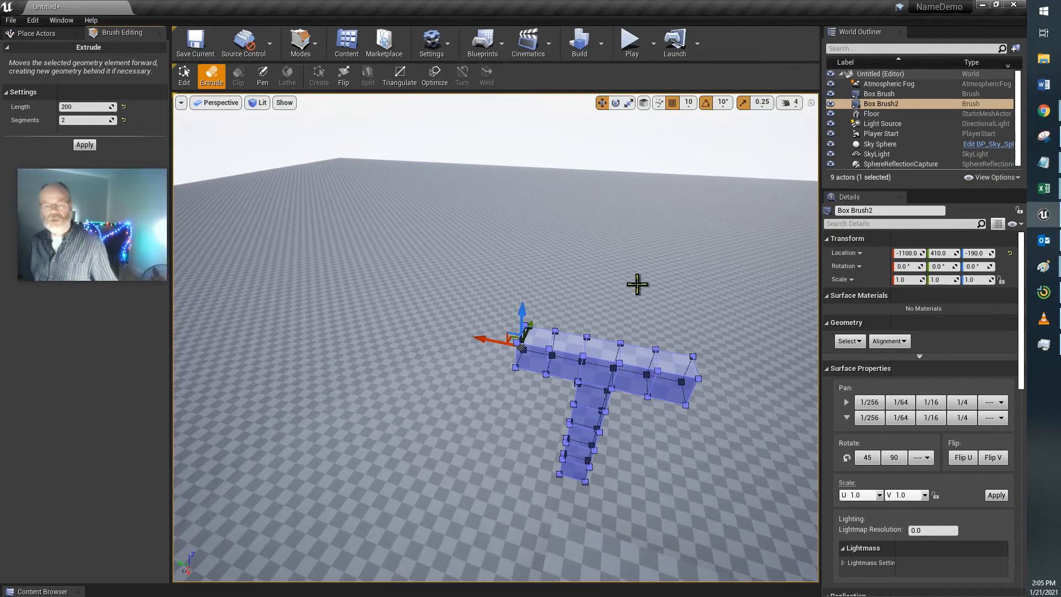
# - Extrude a side face of the column's lowest segment by 200 with 2 segments to form the foot of the J
pyautogui.moveTo(654, 238)
pyautogui.mouseDown(button='middle')
pyautogui.moveTo(654, 224)
pyautogui.moveTo(657, 332)
pyautogui.moveTo(642, 249)
pyautogui.mouseUp(button='middle')
pyautogui.moveTo(419, 285)
pyautogui.mouseDown(button='right')
pyautogui.moveTo(347, 346)
pyautogui.moveTo(332, 338)
pyautogui.moveTo(291, 304)
pyautogui.moveTo(315, 199)
pyautogui.moveTo(600, 195)
pyautogui.mouseUp(button='right')
pyautogui.click(544, 400)
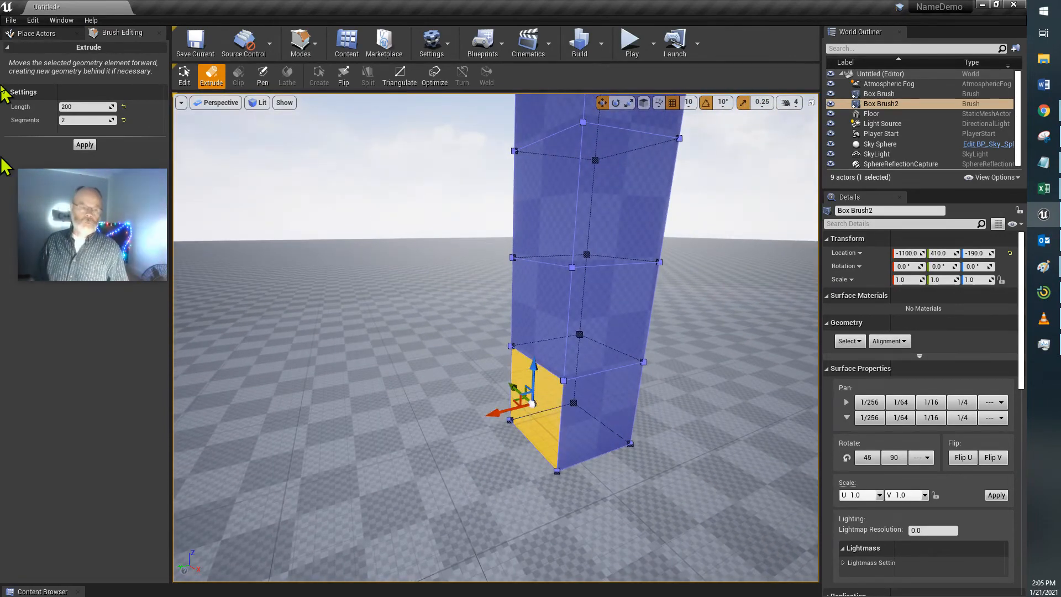
pyautogui.click(85, 146)
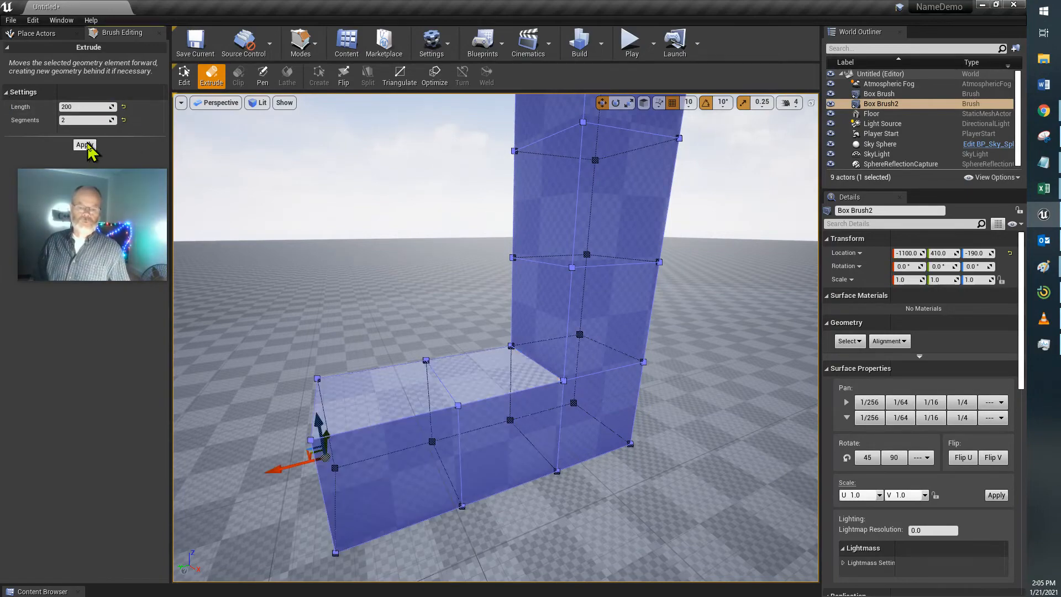
pyautogui.scroll(-10, 438, 146)
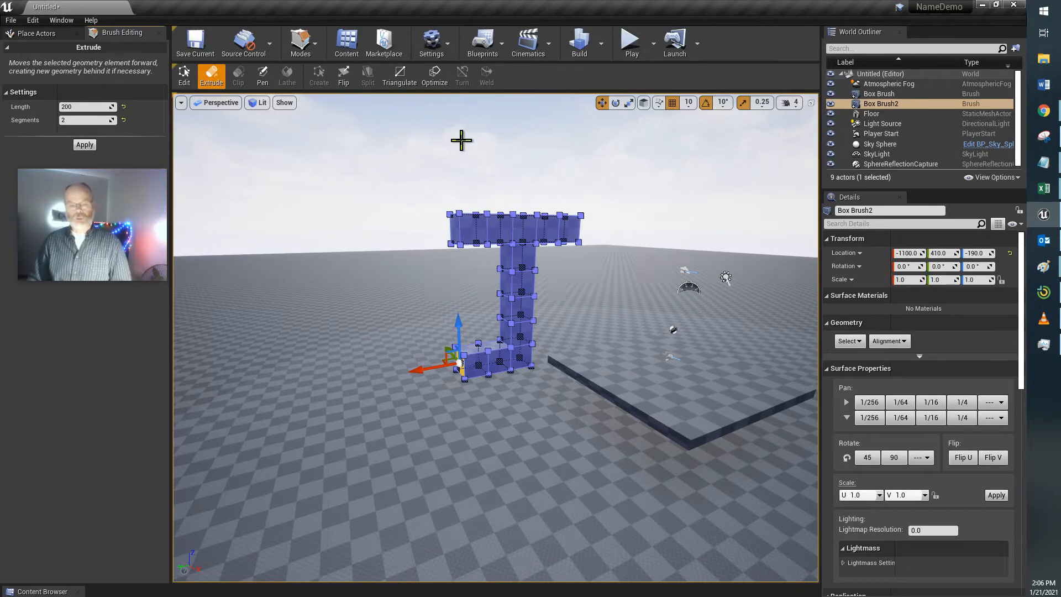
# - Rename the extruded letter brush, Box Brush2, as J and select the large ground brush
pyautogui.doubleClick(898, 107)
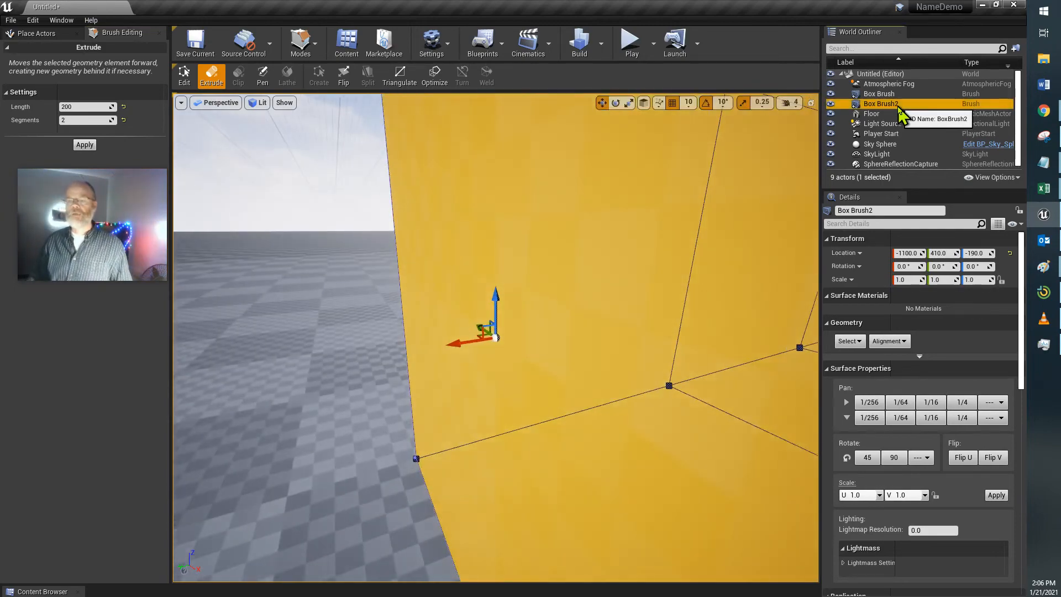
pyautogui.click(898, 105)
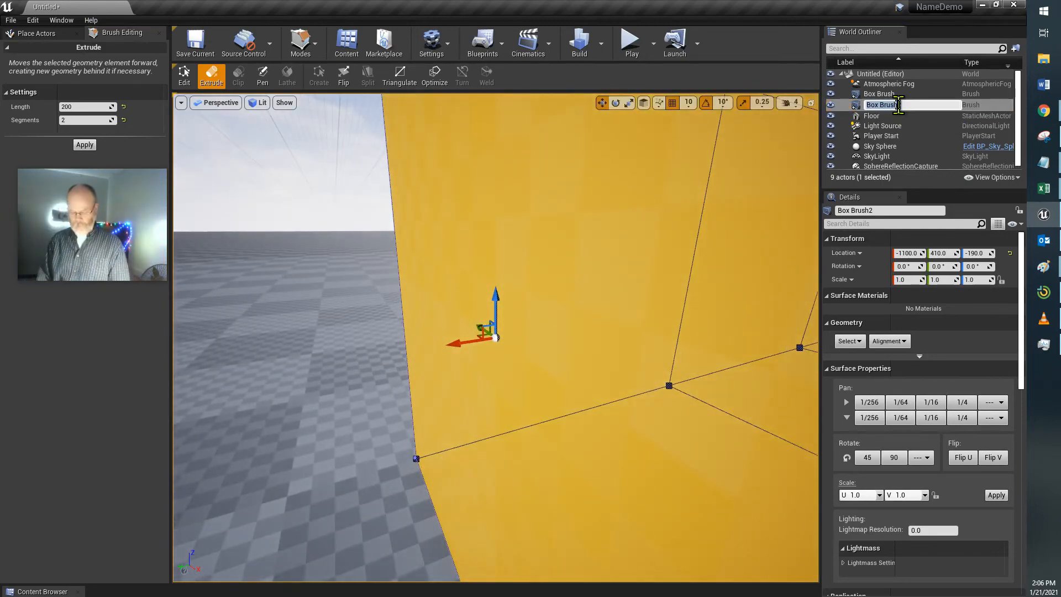
pyautogui.press('Return')
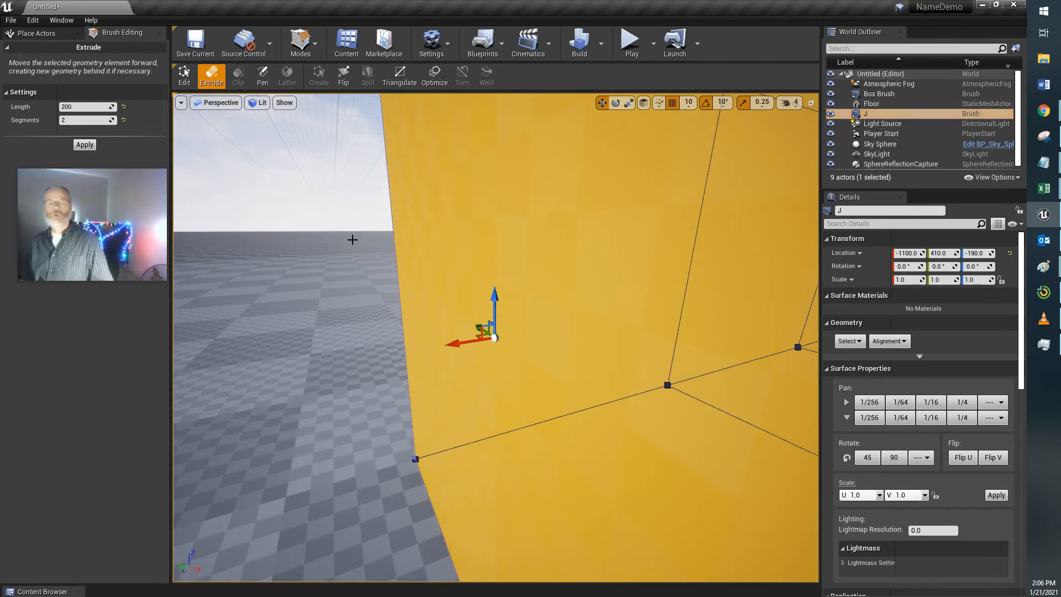
pyautogui.click(365, 237)
pyautogui.scroll(-5, 376, 241)
pyautogui.scroll(-8, 381, 233)
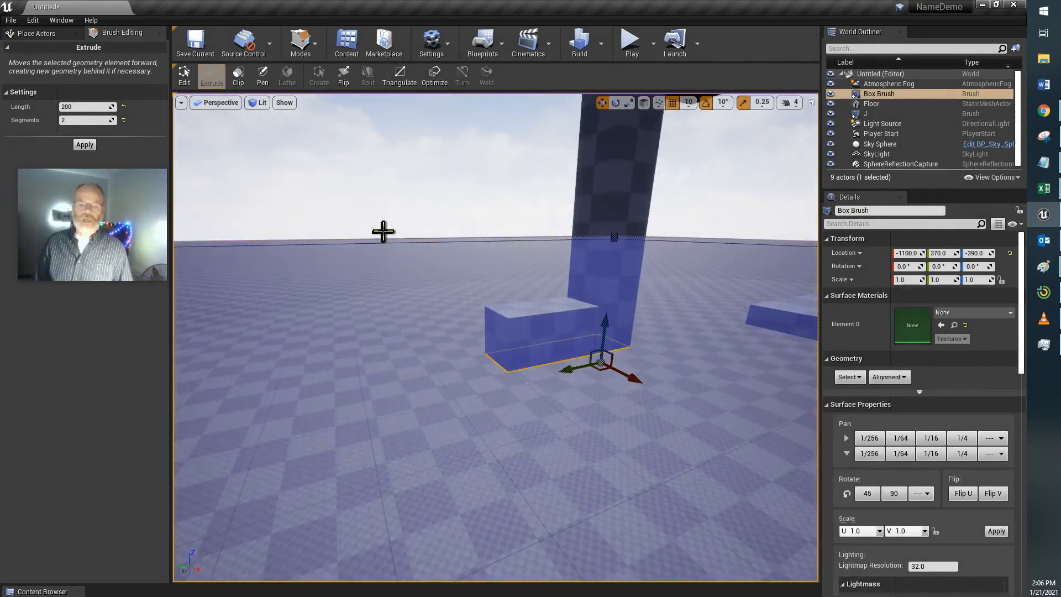
pyautogui.scroll(-2, 397, 226)
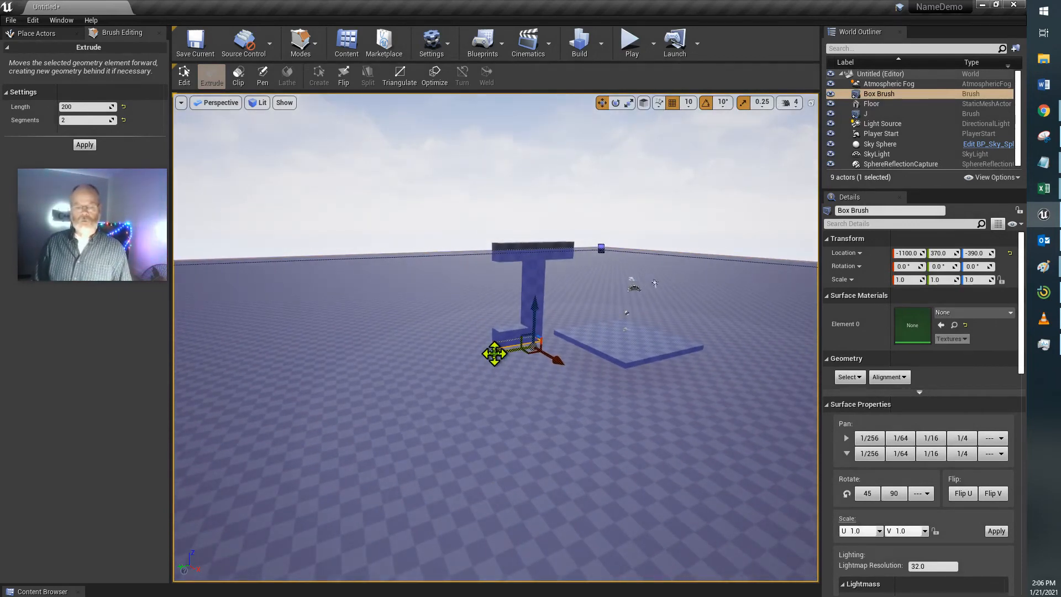
# - Return to the Edit tool and leave Brush Editing for Select mode
pyautogui.click(184, 75)
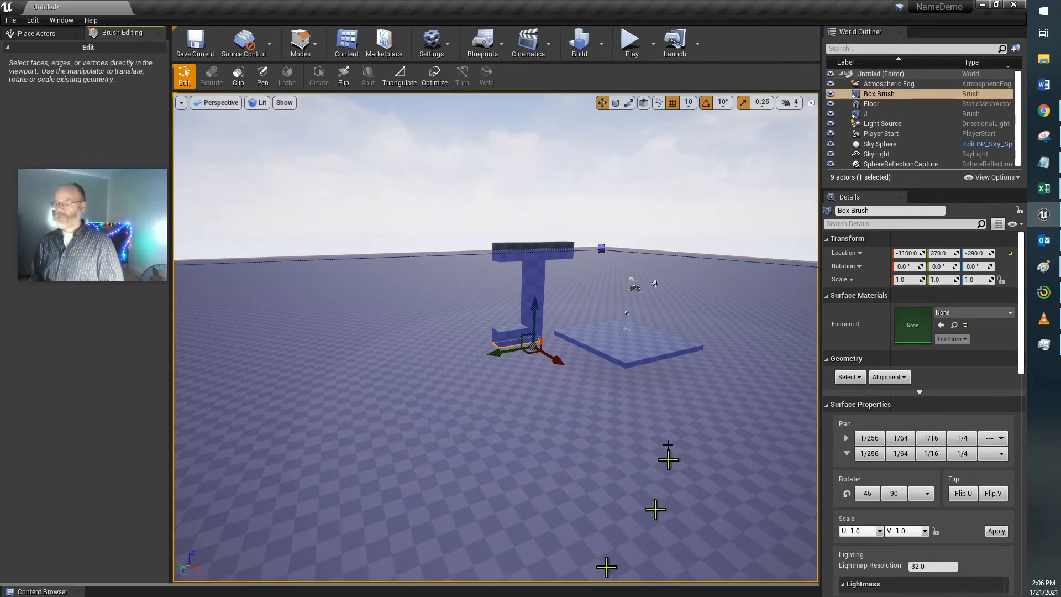
pyautogui.moveTo(103, 222); pyautogui.dragTo(159, 67)
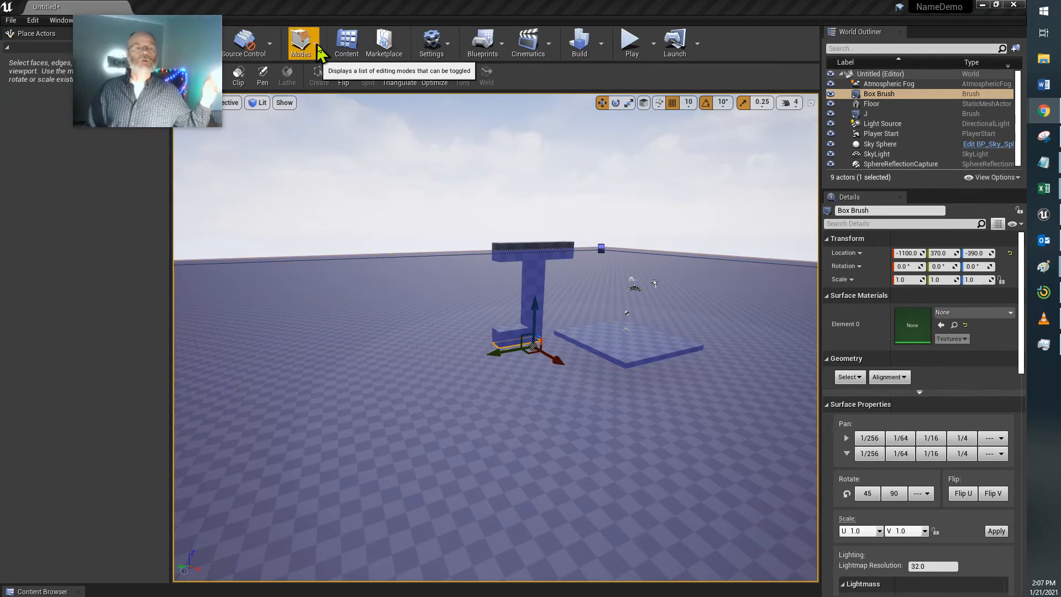
pyautogui.click(321, 51)
pyautogui.click(320, 75)
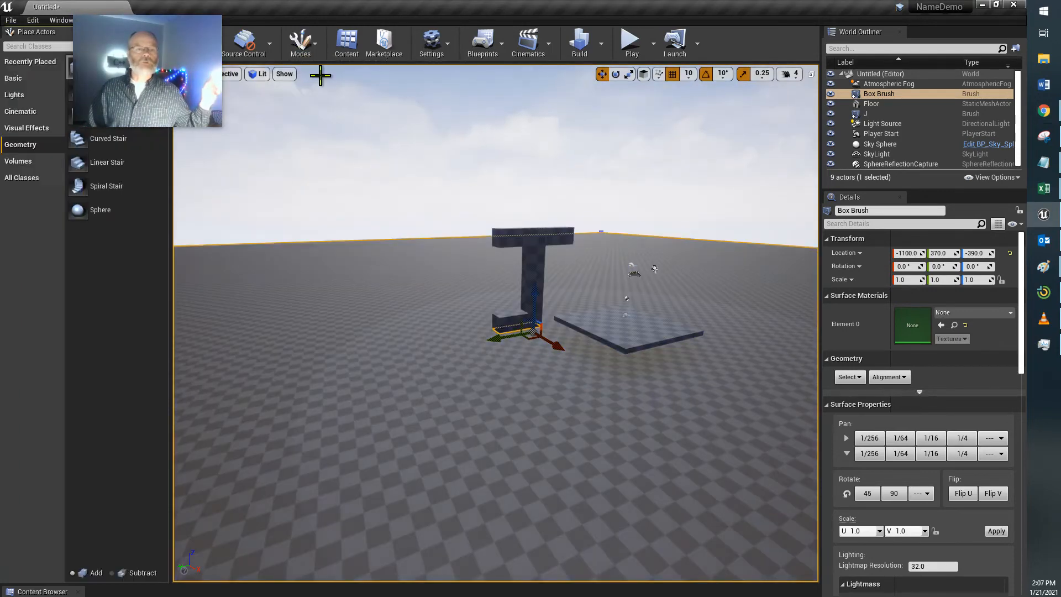
pyautogui.moveTo(215, 55); pyautogui.dragTo(261, 236)
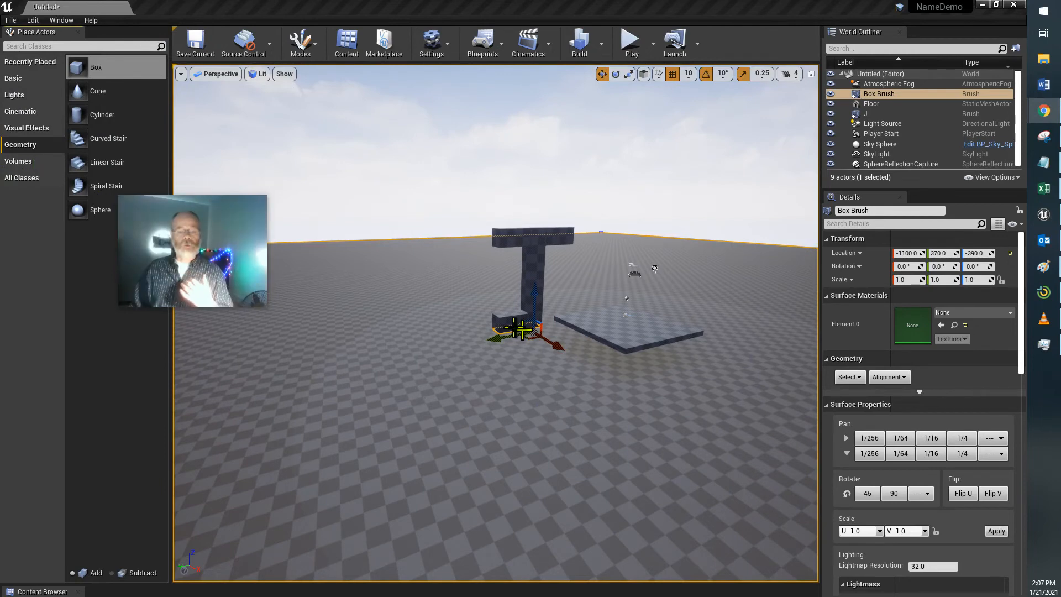
pyautogui.moveTo(218, 250)
pyautogui.moveTo(218, 250); pyautogui.dragTo(468, 403)
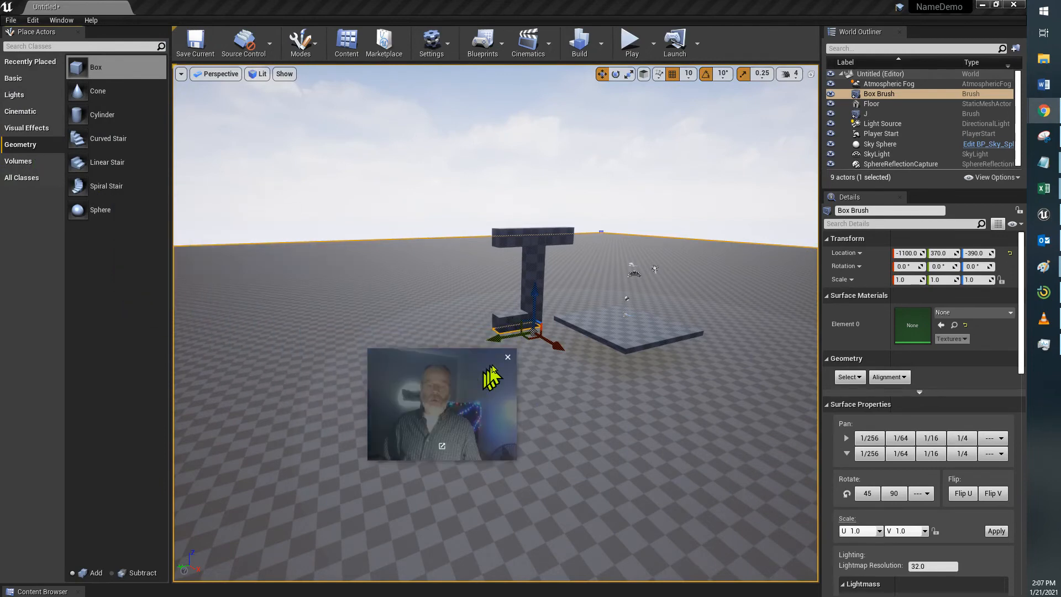
# - Duplicate the letter J brush along the Y axis and place the copy beside the original at Y 1680
pyautogui.click(525, 242)
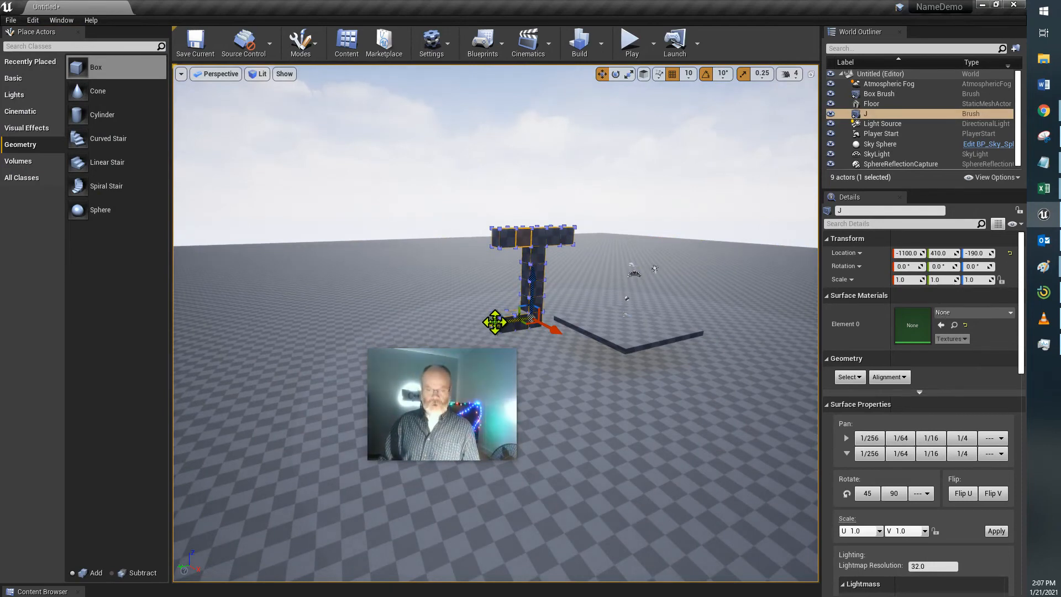
pyautogui.moveTo(495, 322)
pyautogui.keyDown('alt'); pyautogui.mouseDown()
pyautogui.moveTo(426, 337)
pyautogui.moveTo(414, 353)
pyautogui.mouseUp(); pyautogui.keyUp('alt')
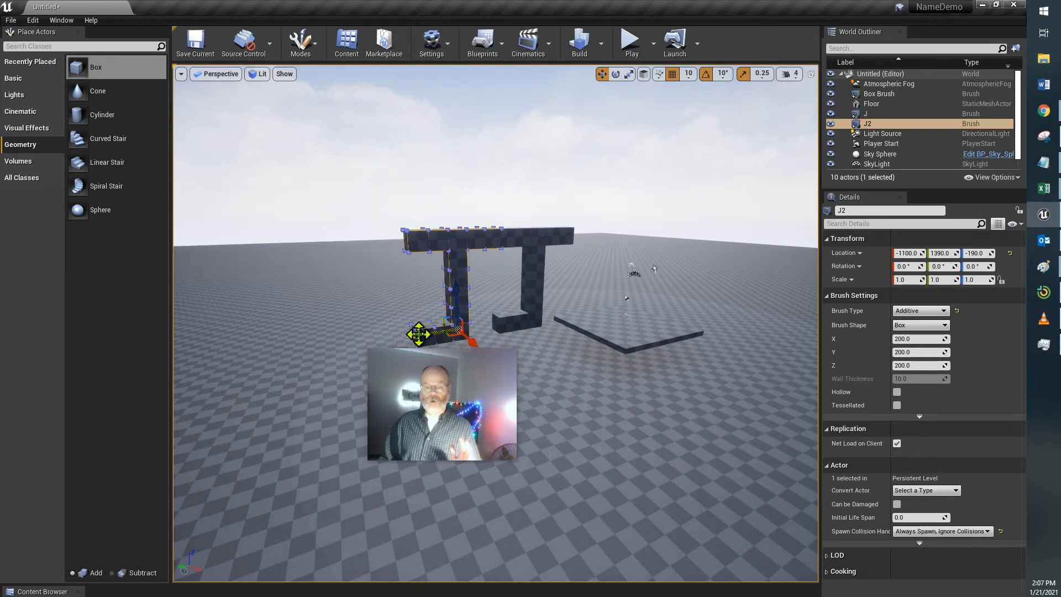
pyautogui.moveTo(415, 343); pyautogui.dragTo(389, 338)
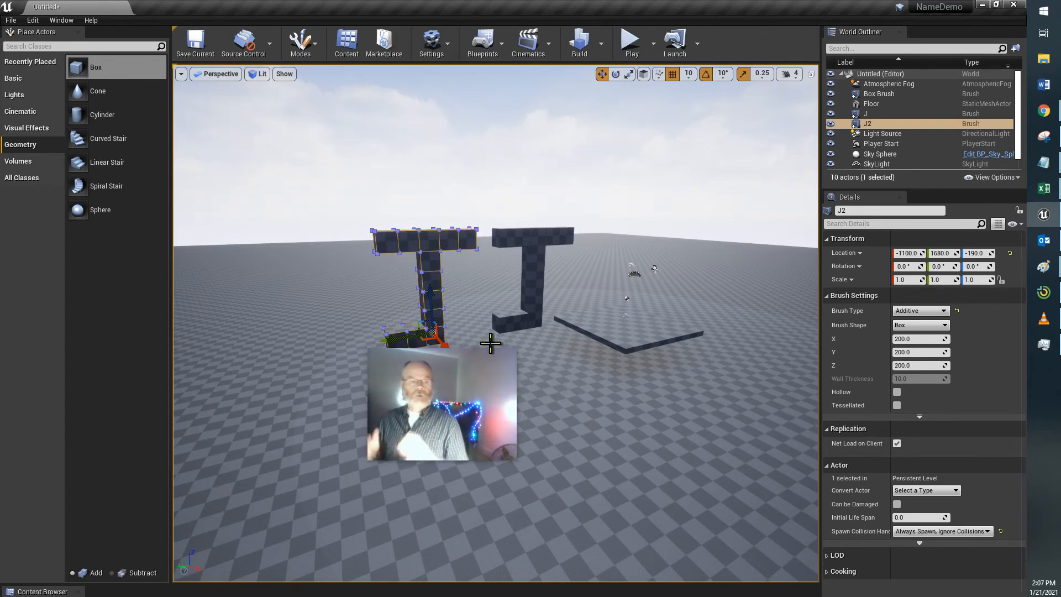
pyautogui.moveTo(486, 403); pyautogui.dragTo(230, 94)
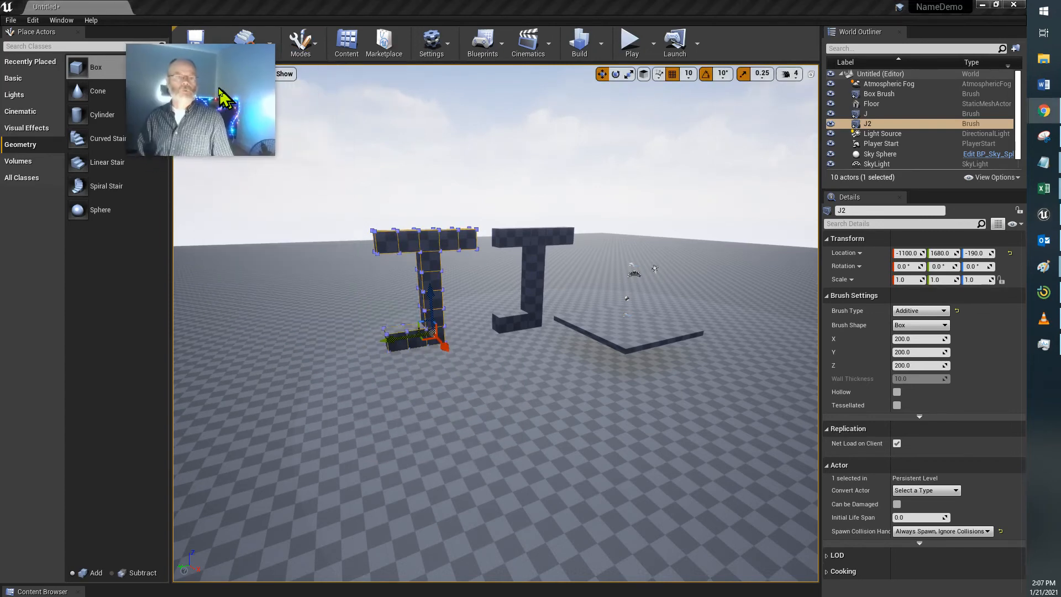
pyautogui.click(302, 43)
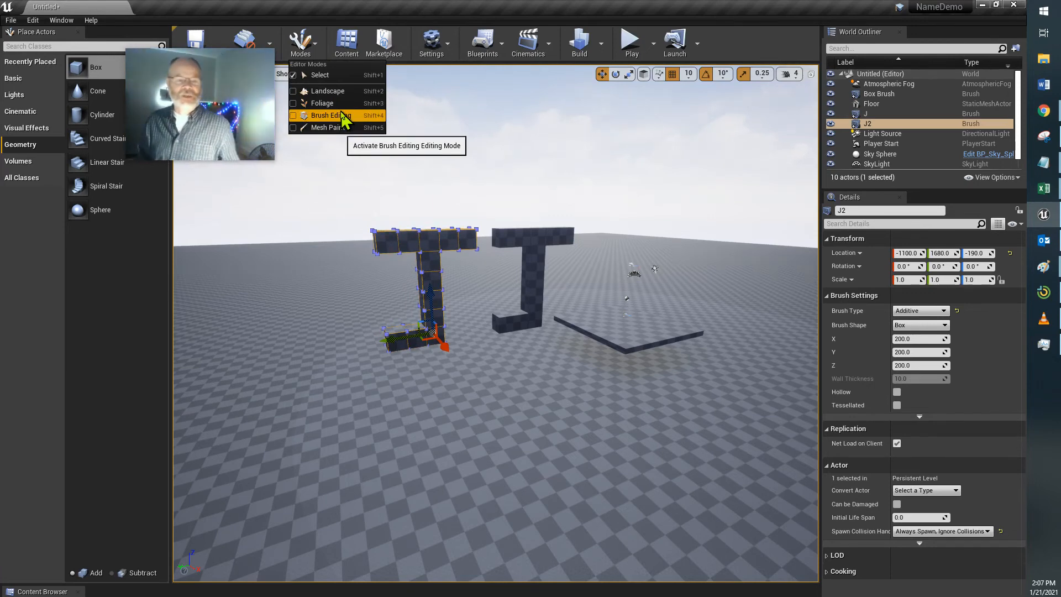
pyautogui.click(509, 147)
pyautogui.click(508, 145)
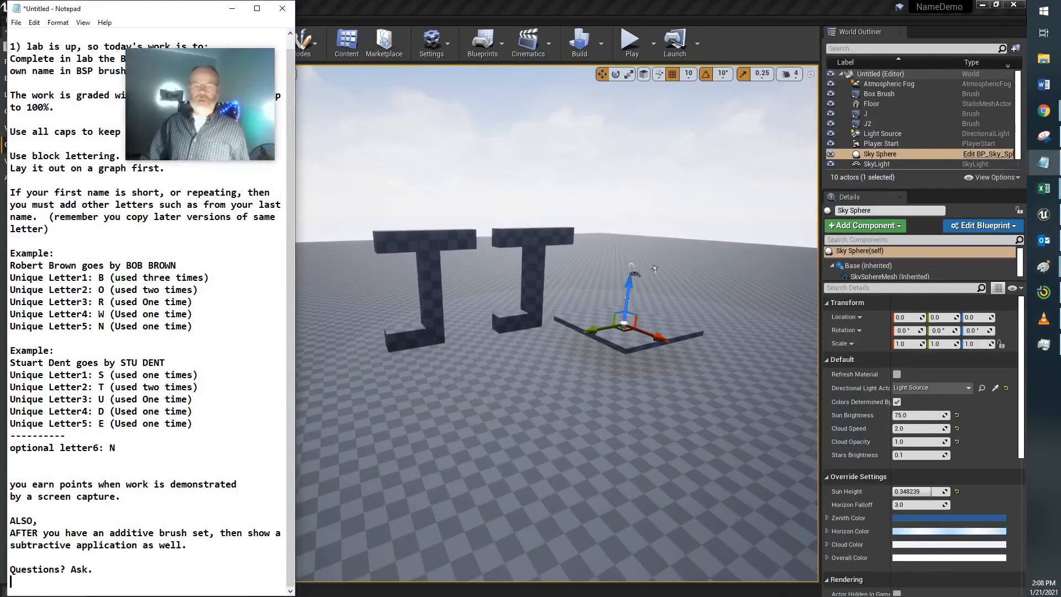
# - Maximize the Notepad window holding Thursday's lab plan and turn off Word Wrap
pyautogui.moveTo(218, 62); pyautogui.dragTo(739, 115)
pyautogui.doubleClick(258, 9)
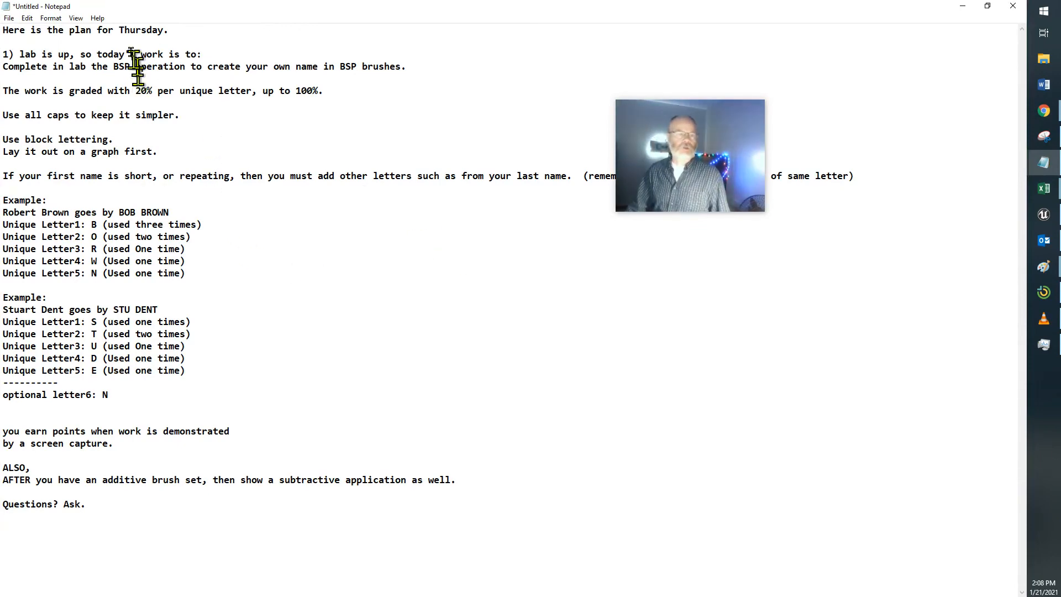
pyautogui.click(51, 19)
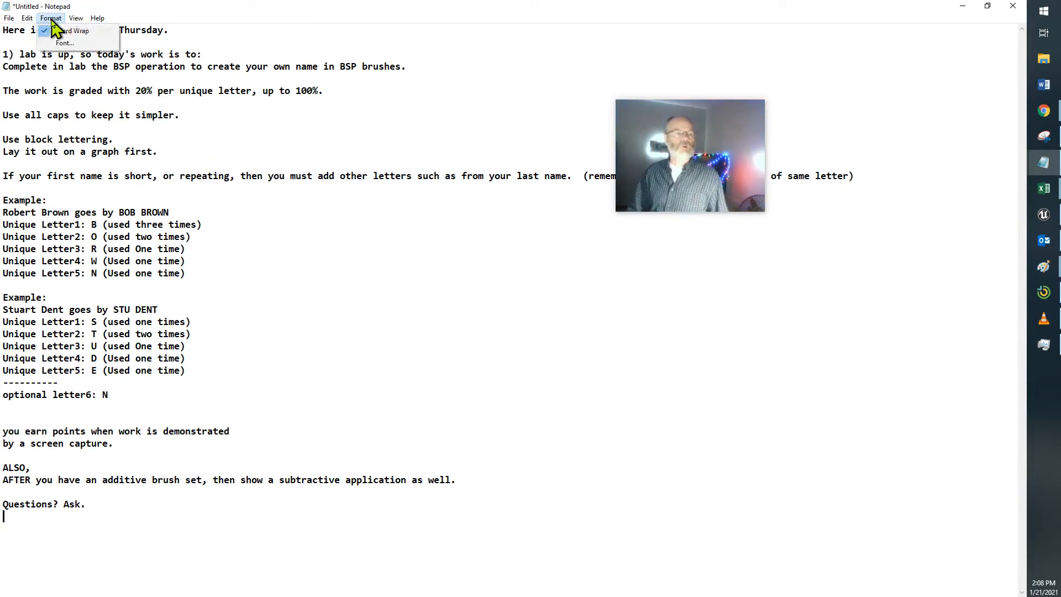
pyautogui.click(68, 32)
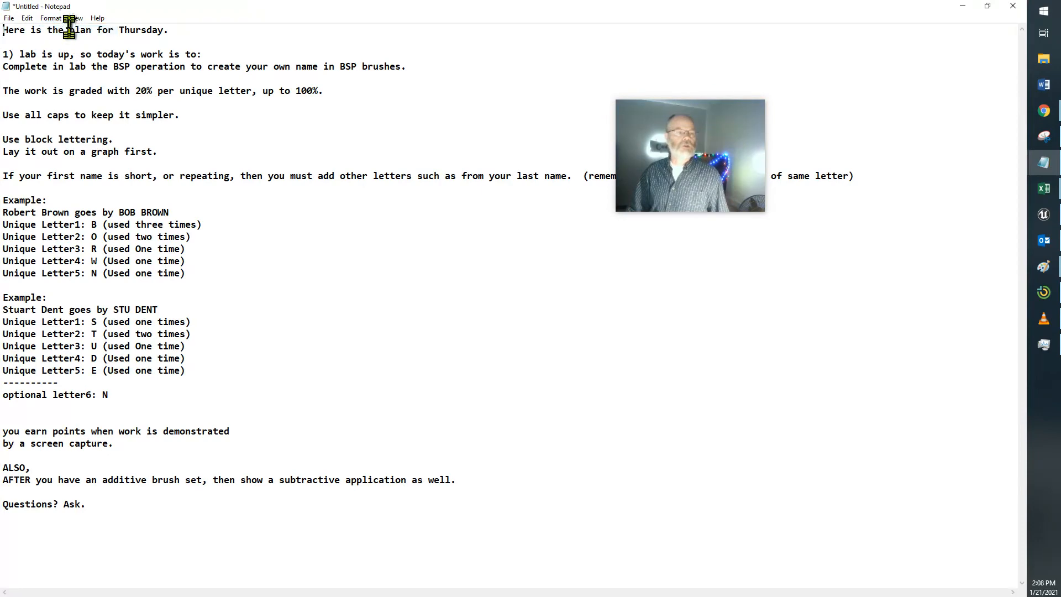
# - Show Notepad's status bar and set the font size to 26, keeping Consolas Bold
pyautogui.click(76, 18)
pyautogui.click(95, 43)
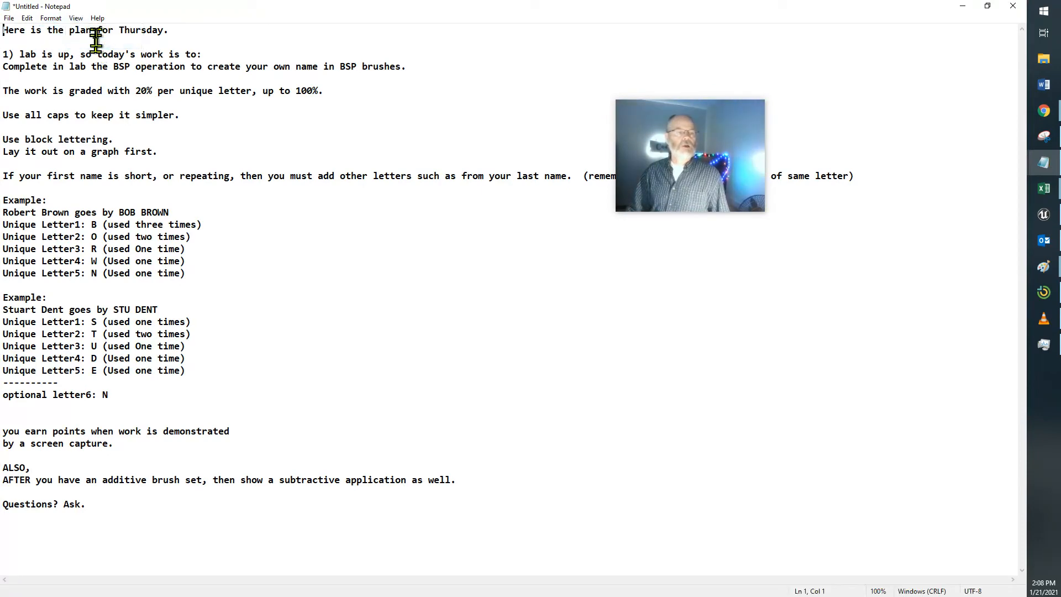
pyautogui.click(76, 18)
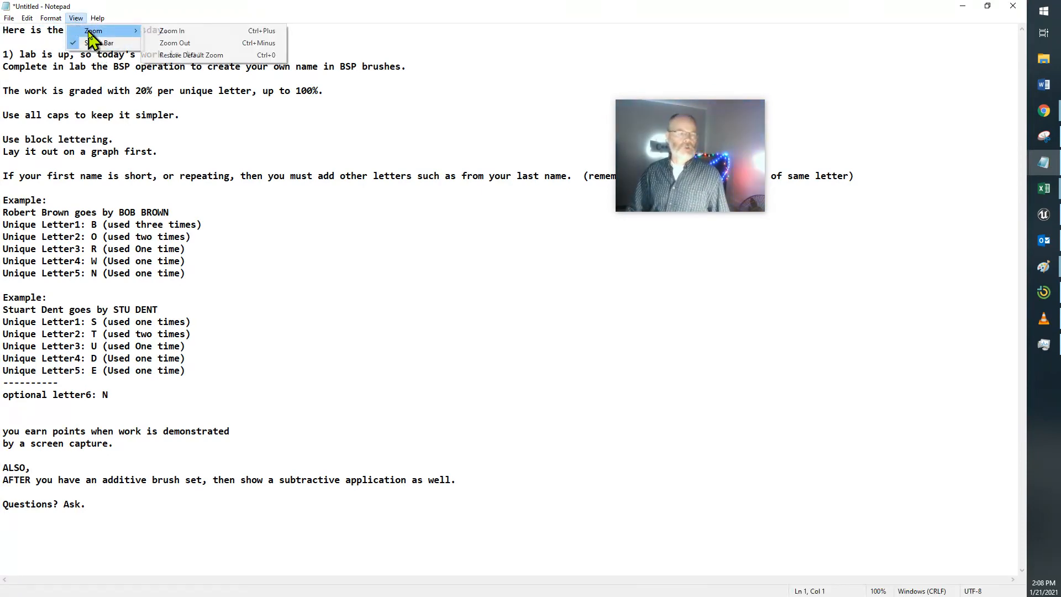
pyautogui.click(51, 19)
pyautogui.click(51, 19)
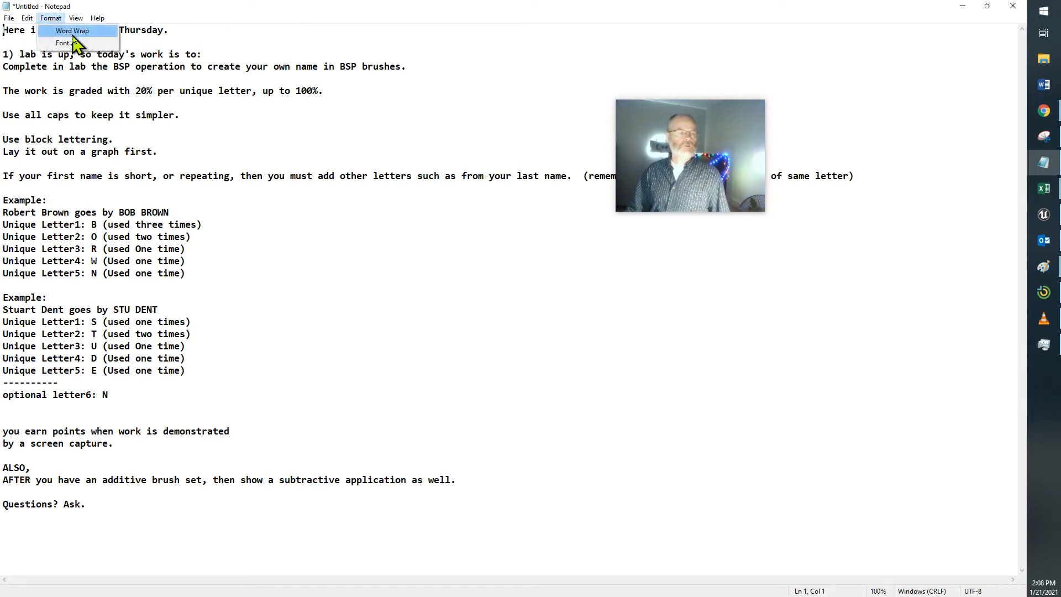
pyautogui.click(72, 43)
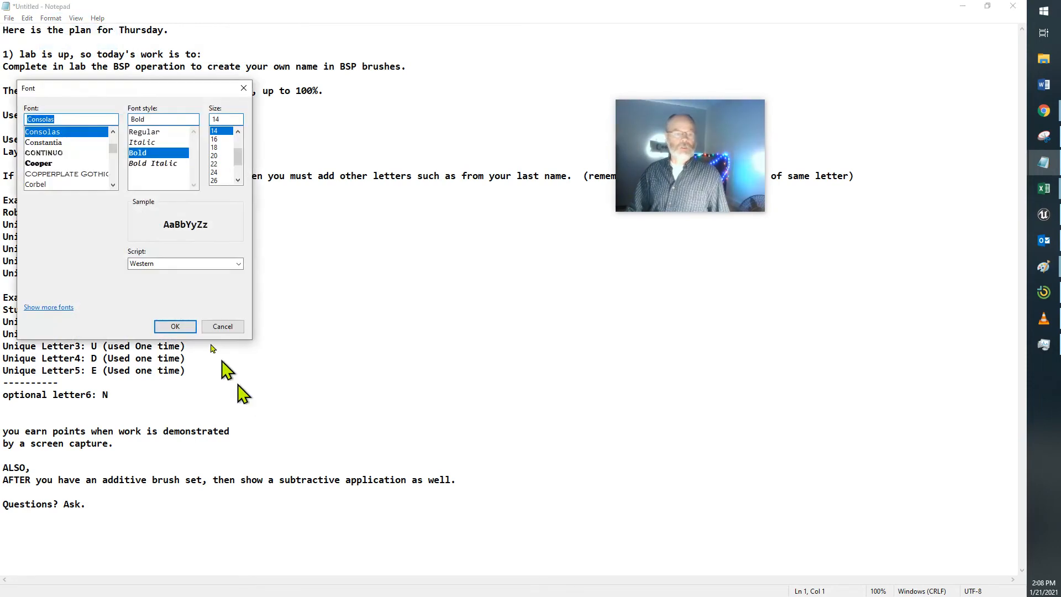
pyautogui.click(221, 181)
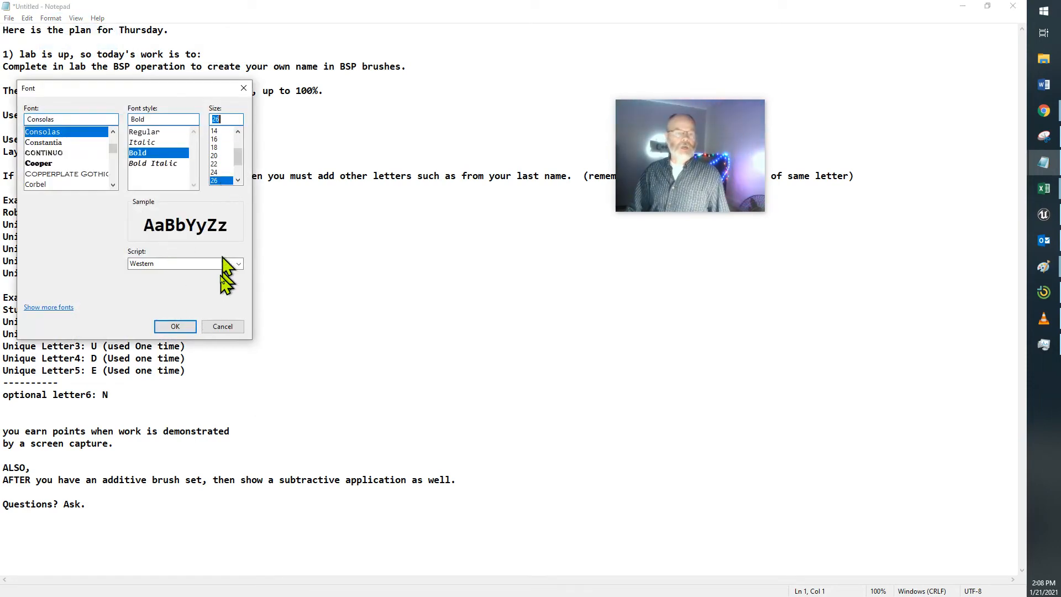
pyautogui.click(175, 326)
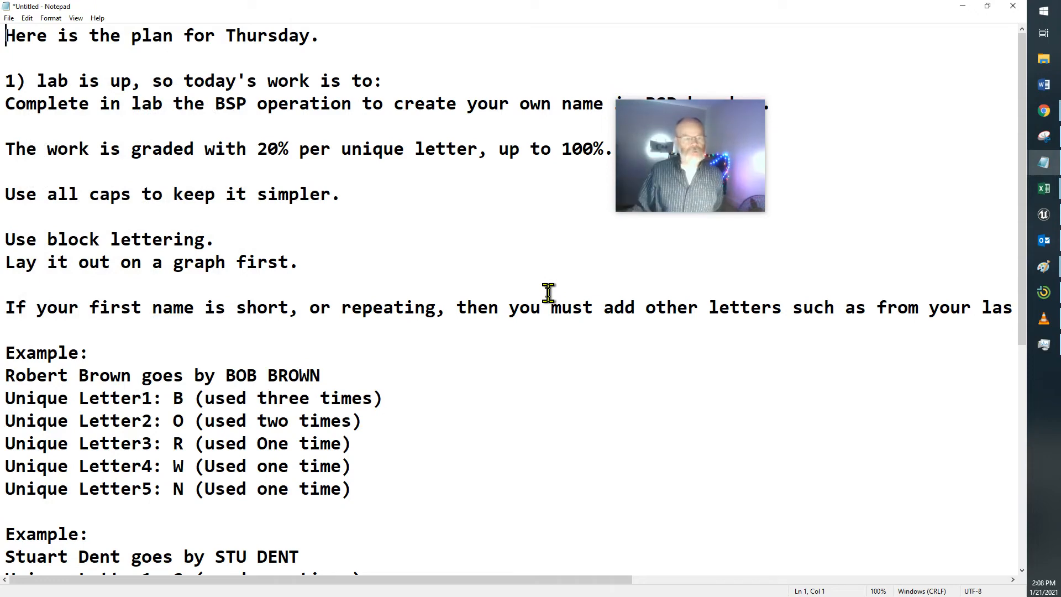
# - Review the lab plan's unique-letter examples and the optional sixth letter, and minimize Notepad to return to Unreal Editor
pyautogui.click(679, 152)
pyautogui.moveTo(683, 146); pyautogui.dragTo(550, 214)
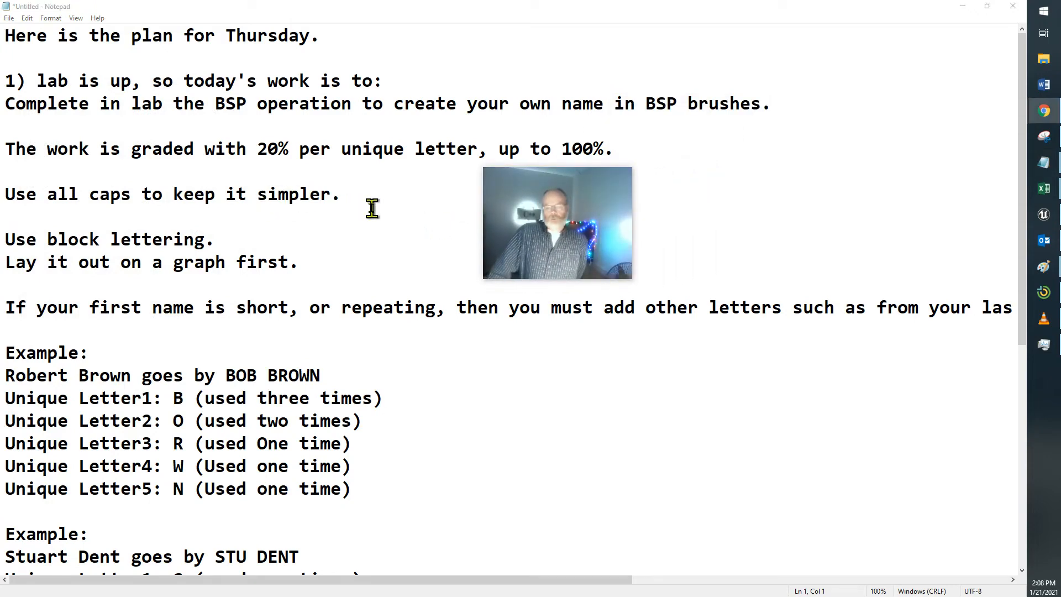
pyautogui.scroll(-3, 375, 208)
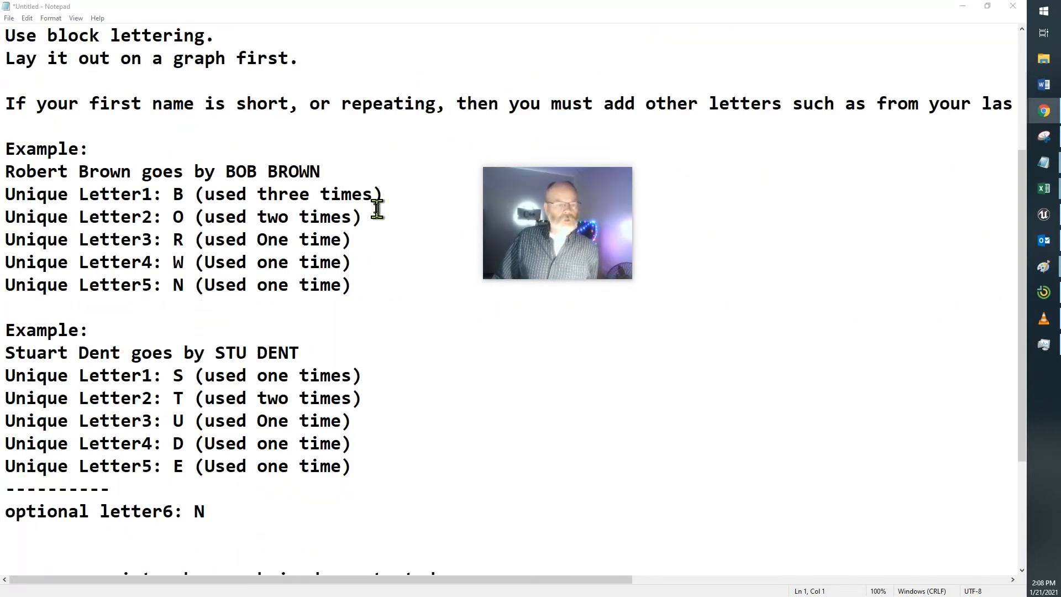
pyautogui.moveTo(226, 172); pyautogui.dragTo(338, 171)
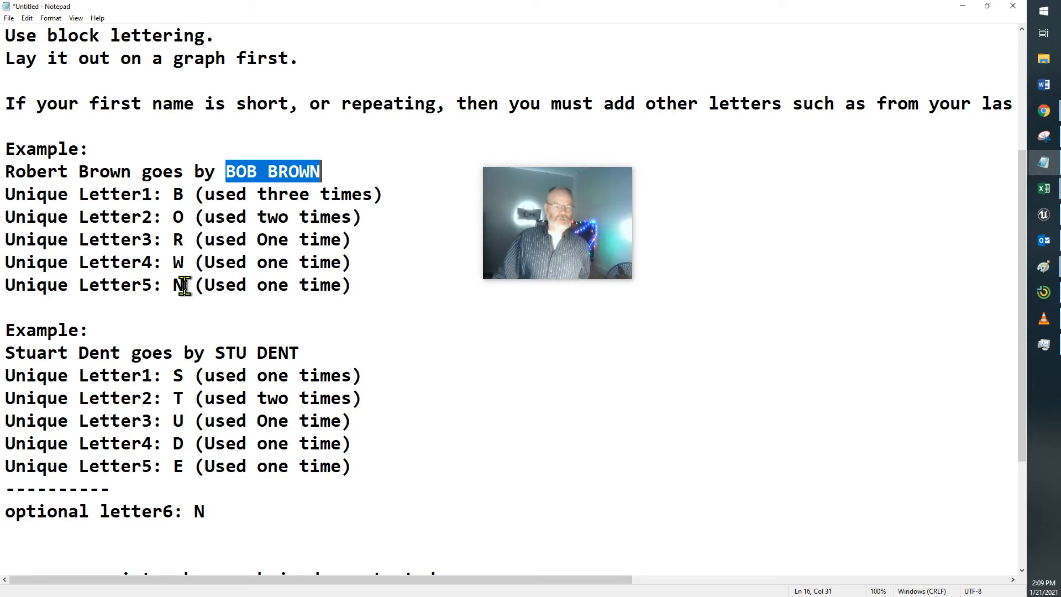
pyautogui.scroll(-2, 292, 293)
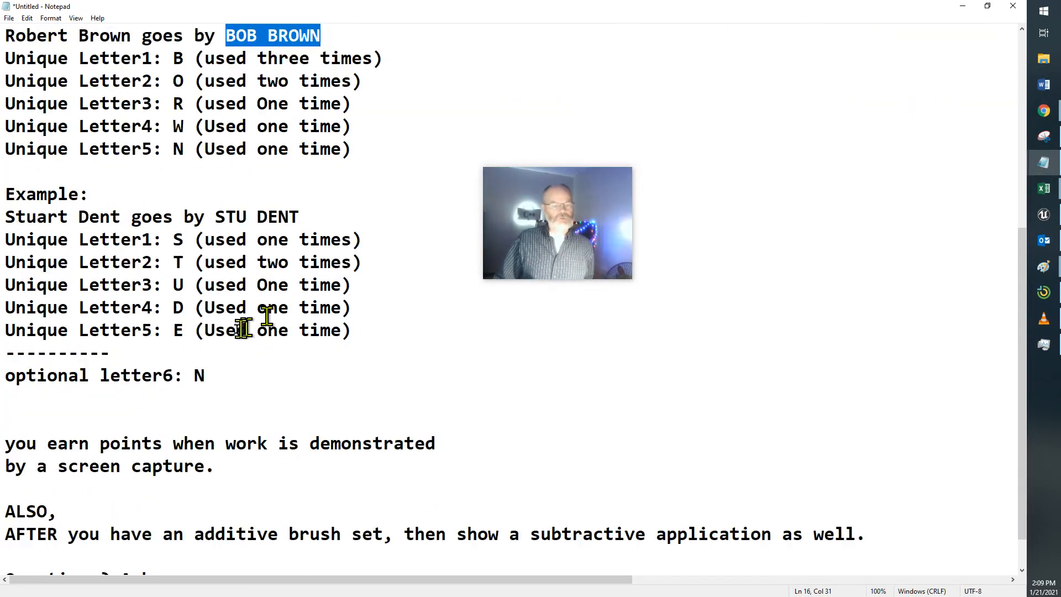
pyautogui.click(172, 375)
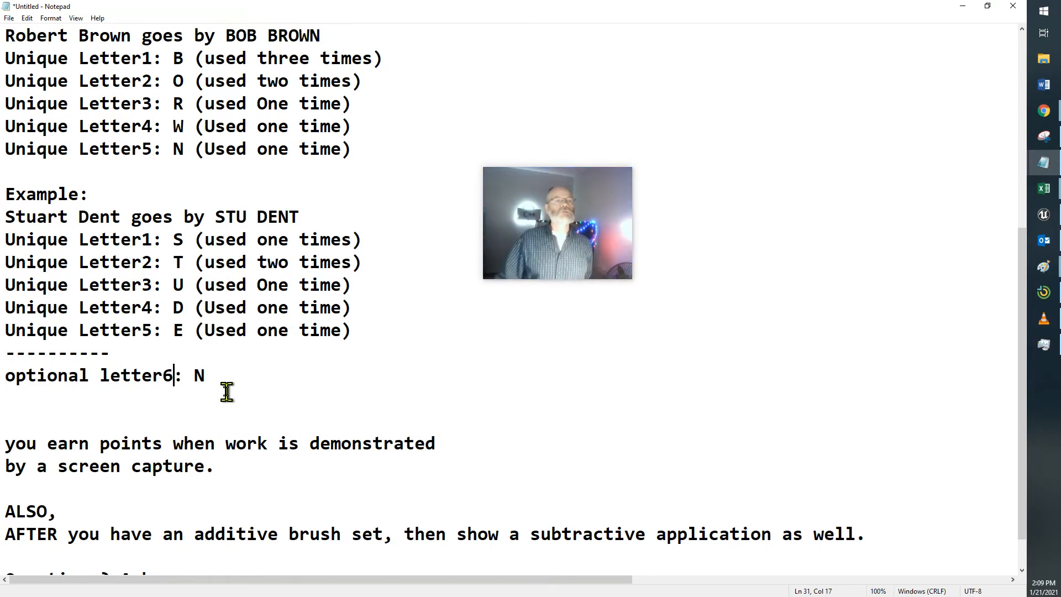
pyautogui.click(963, 7)
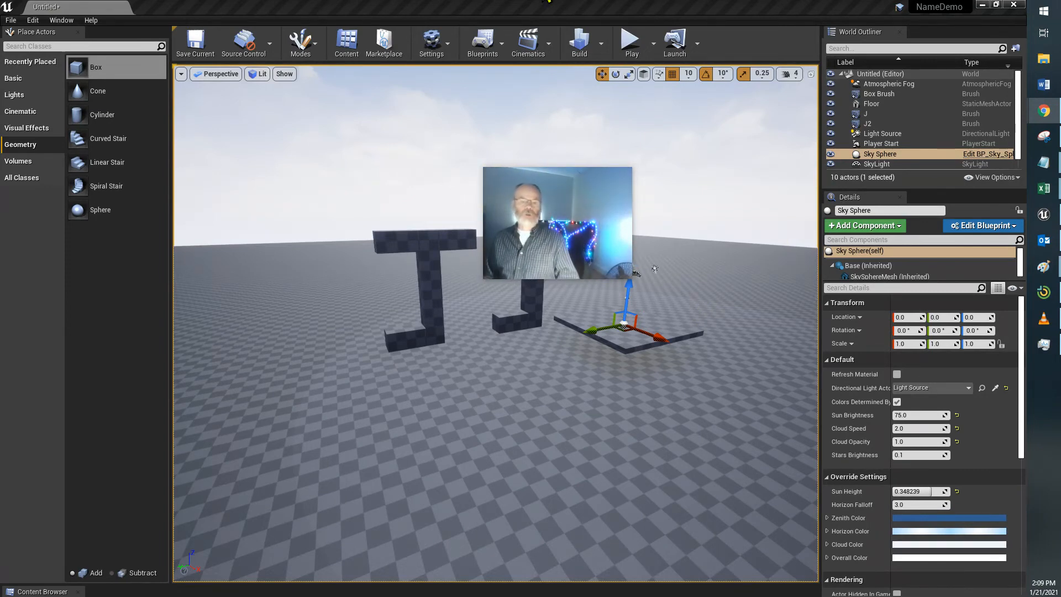
# - Duplicate both letter J brushes forward to X 1310 and rotate the copies 90° so they lie flat on the ground
pyautogui.moveTo(576, 236); pyautogui.dragTo(293, 200)
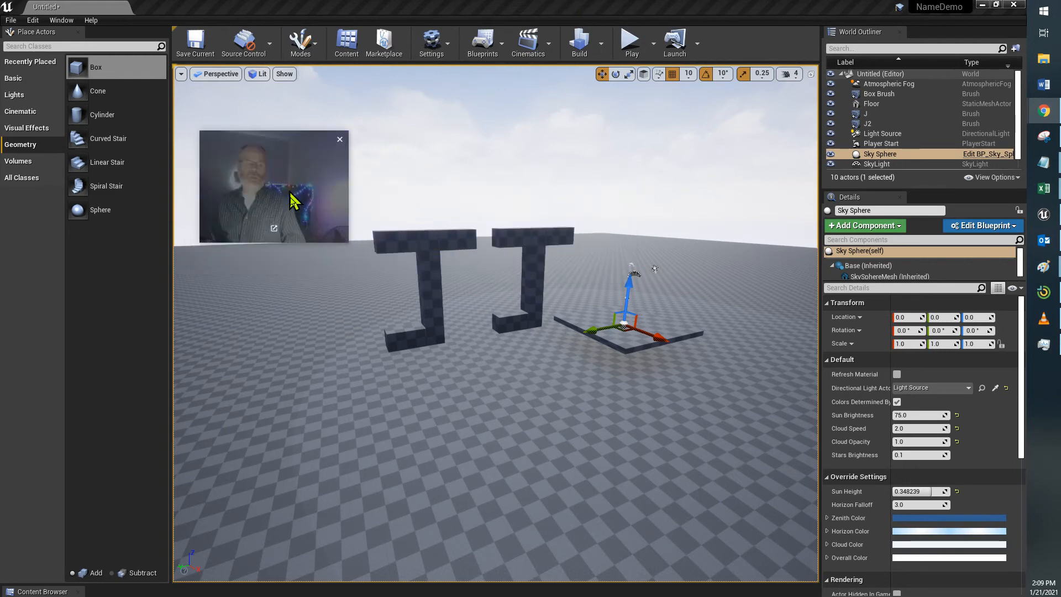
pyautogui.click(434, 256)
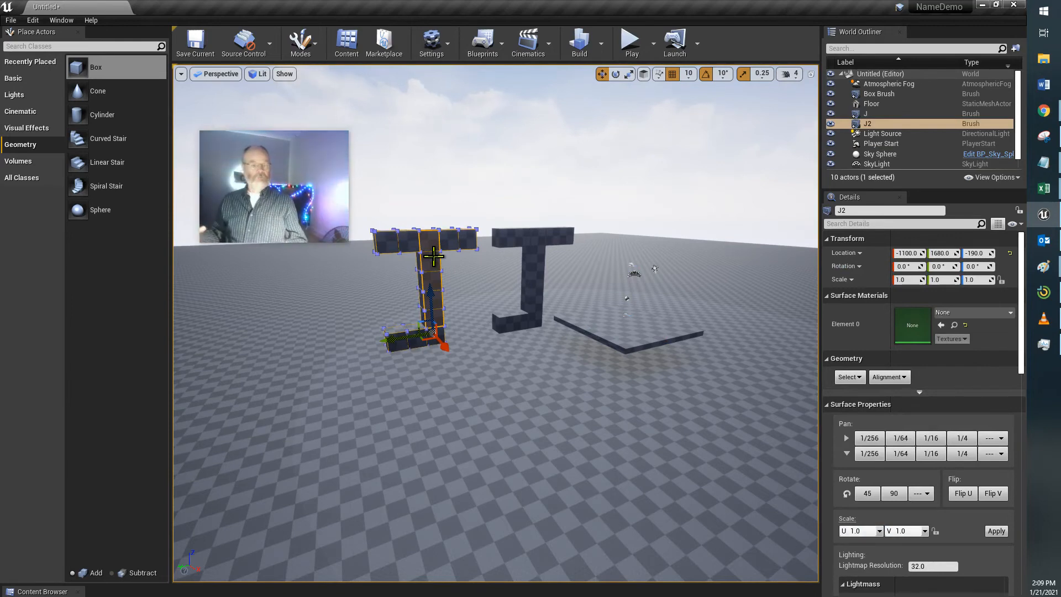
pyautogui.keyDown('ctrl'); pyautogui.click(536, 267); pyautogui.keyUp('ctrl')
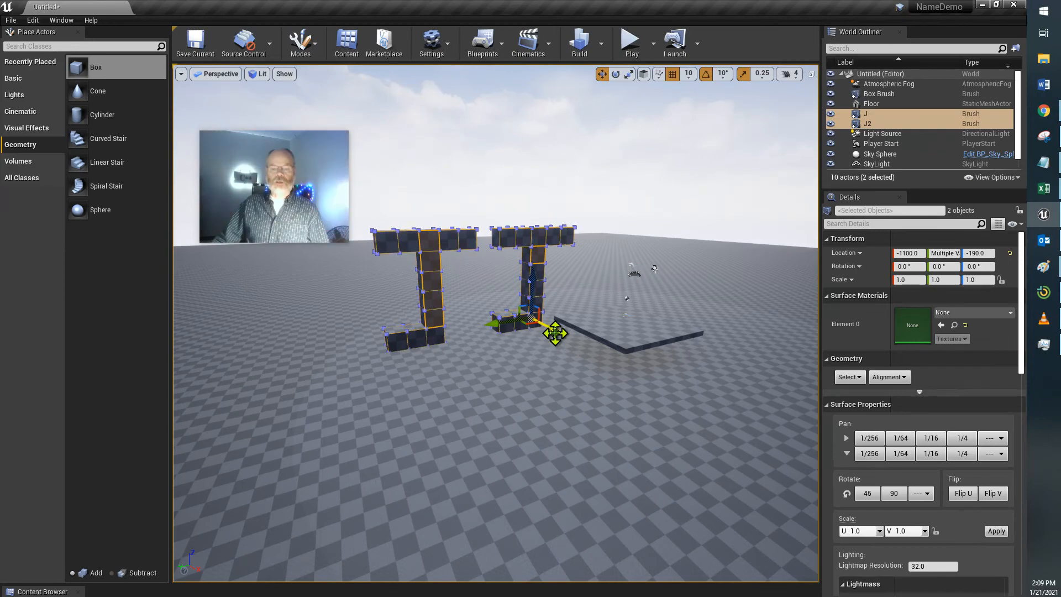
pyautogui.moveTo(555, 329)
pyautogui.keyDown('alt'); pyautogui.mouseDown()
pyautogui.moveTo(450, 423)
pyautogui.moveTo(484, 305)
pyautogui.moveTo(695, 484)
pyautogui.mouseUp(); pyautogui.keyUp('alt')
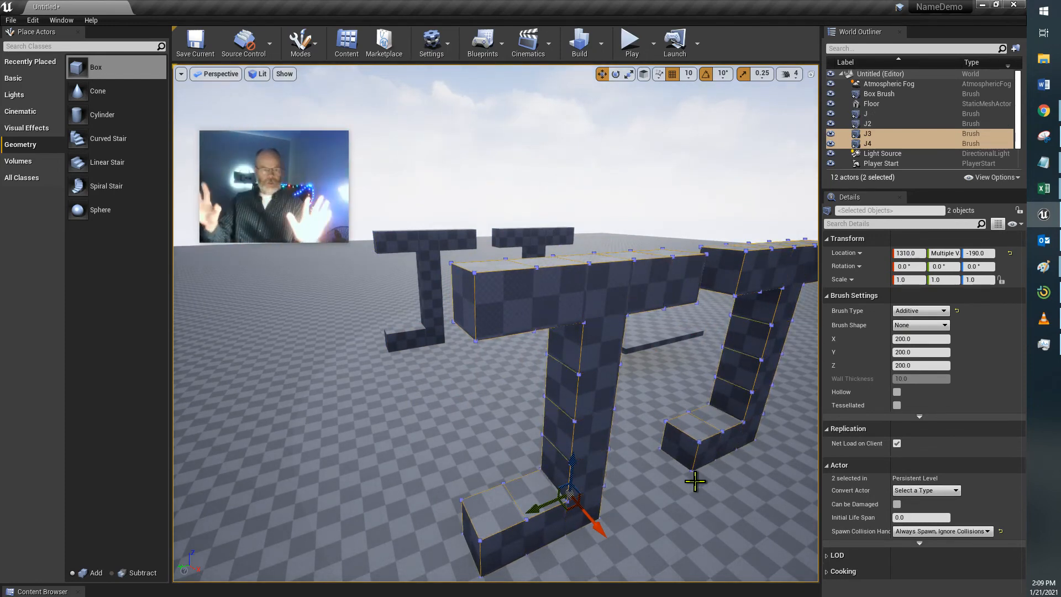
pyautogui.press('e')
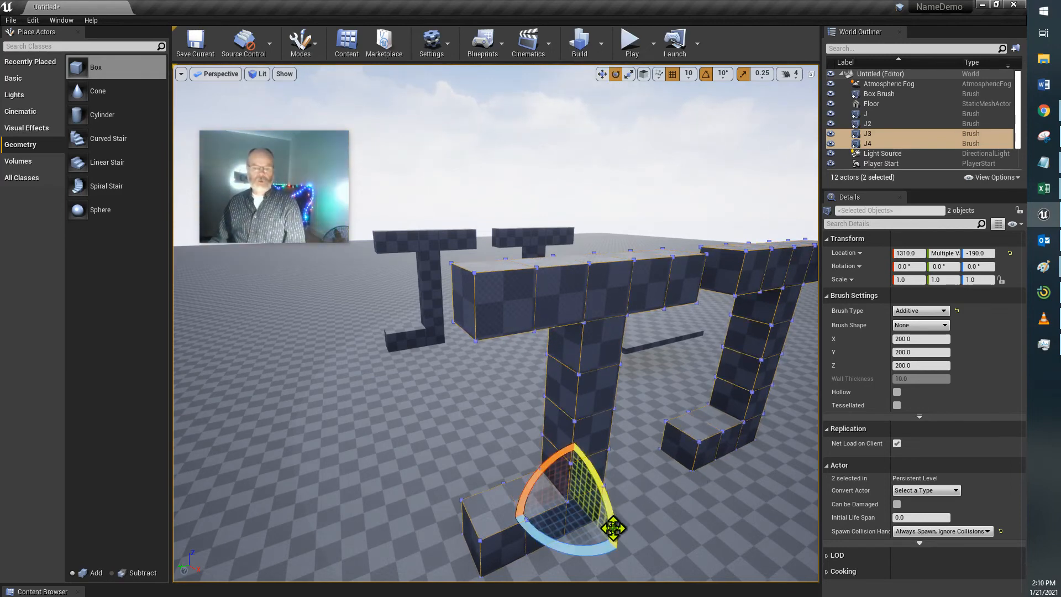
pyautogui.moveTo(613, 520)
pyautogui.mouseDown()
pyautogui.moveTo(580, 431)
pyautogui.moveTo(432, 264)
pyautogui.mouseUp()
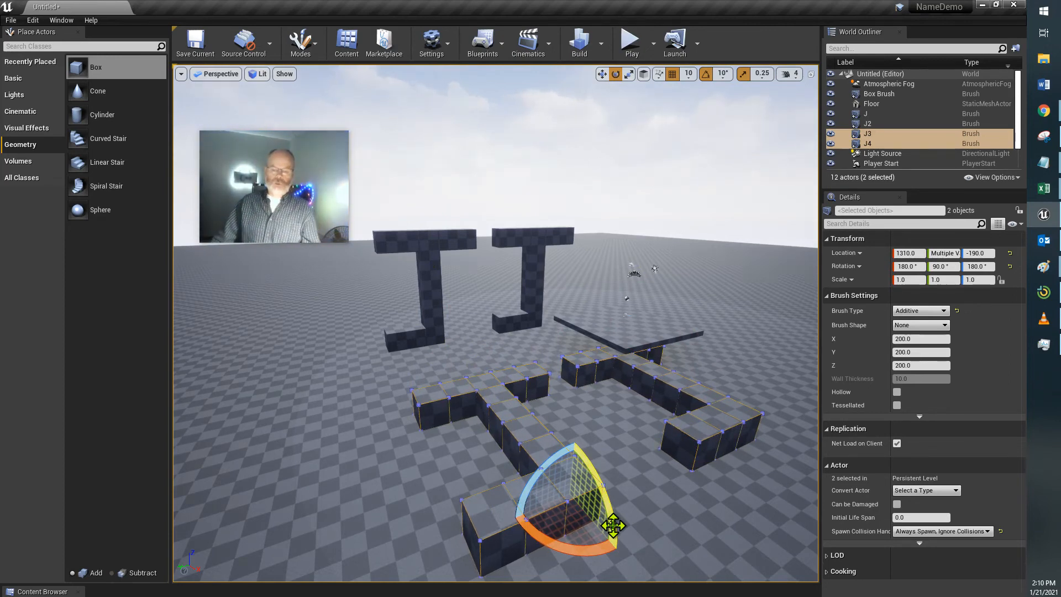
# - Lower the two flat letter copies to Z -280 and set their brush type to Subtractive
pyautogui.press('w')
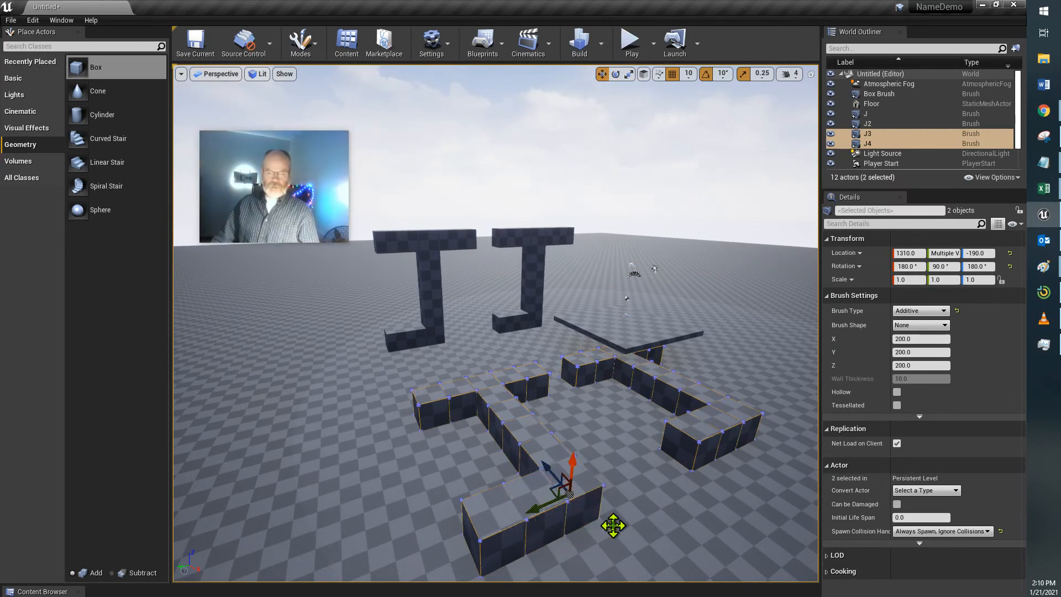
pyautogui.moveTo(570, 456); pyautogui.dragTo(568, 474)
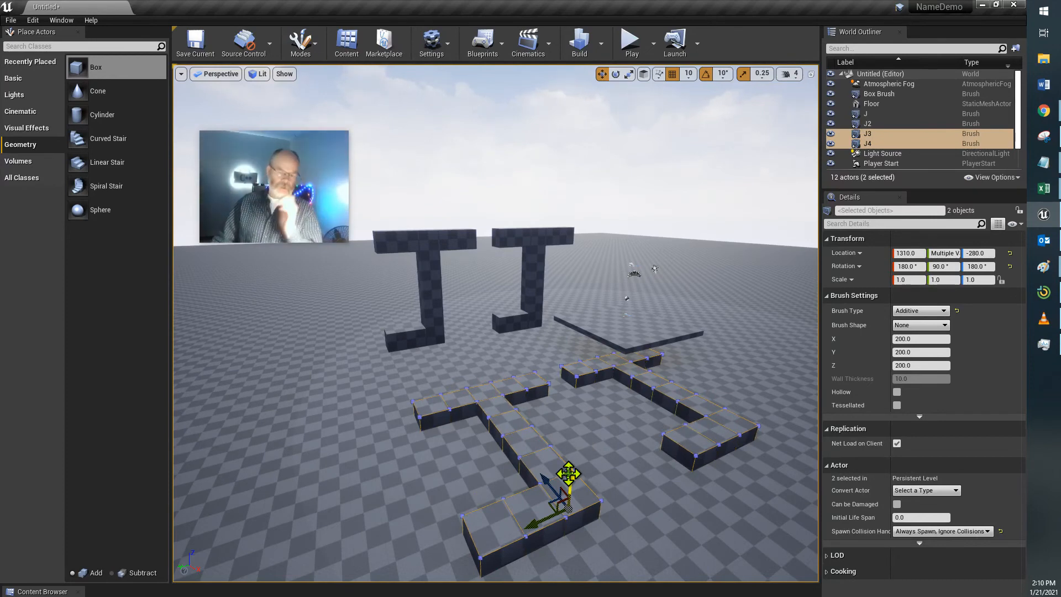
pyautogui.click(945, 312)
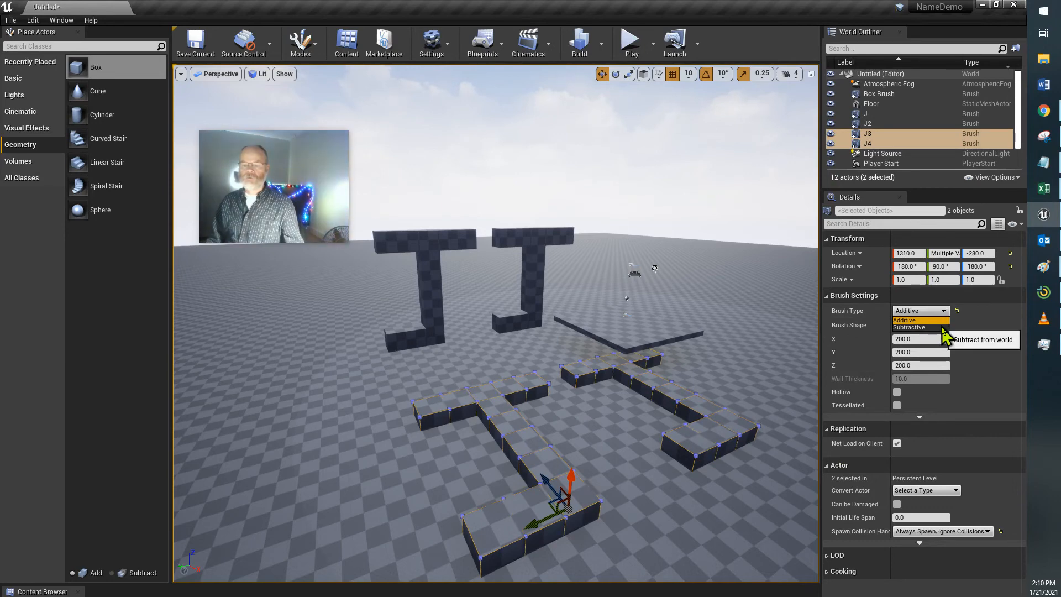
pyautogui.click(929, 328)
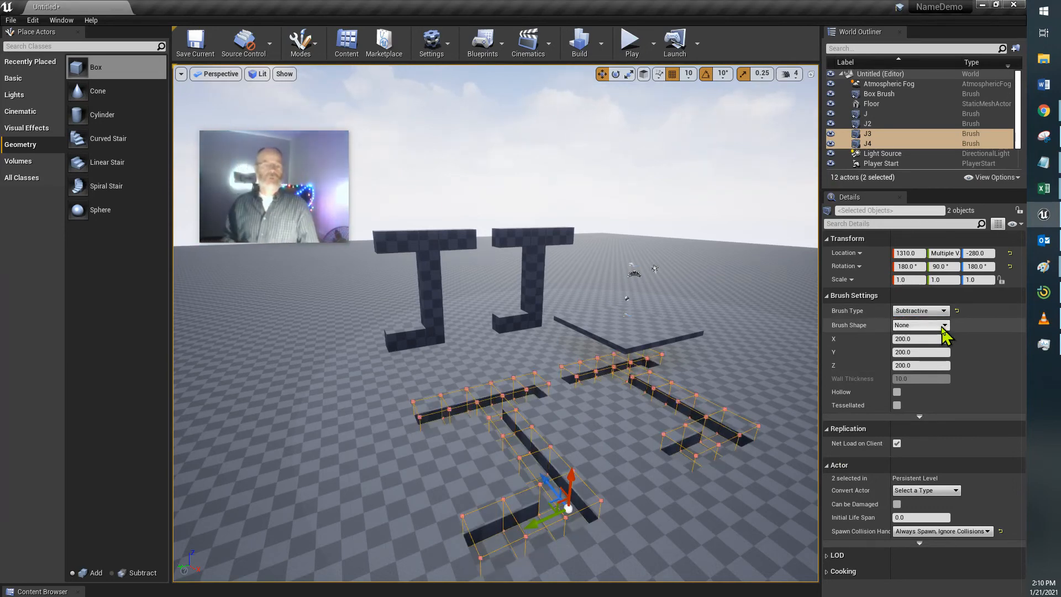
# - Play the level in the editor and walk around to examine the standing and carved letters
pyautogui.click(640, 59)
pyautogui.click(526, 238)
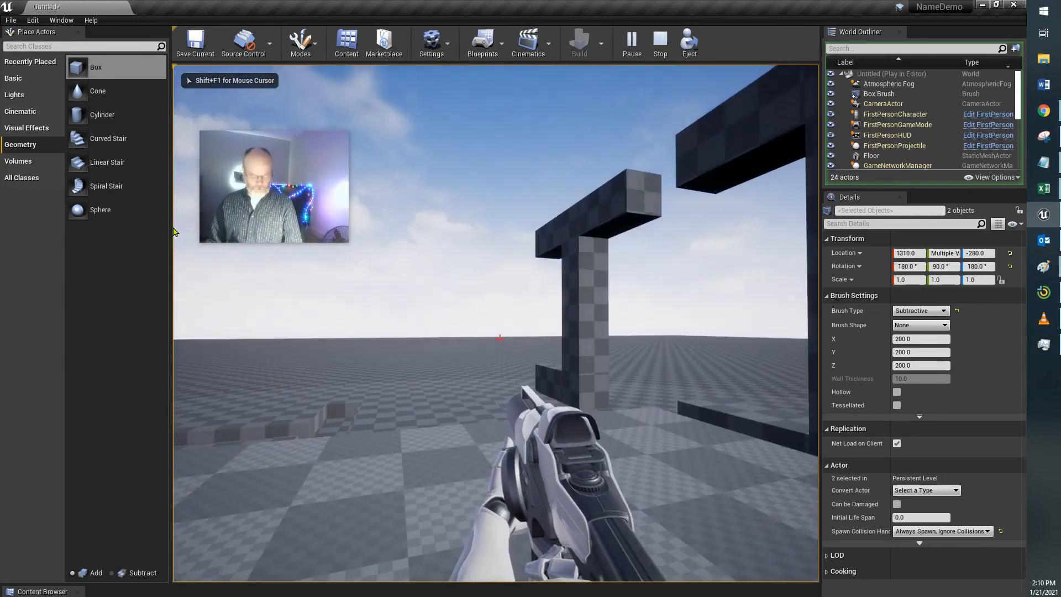
pyautogui.press('w')
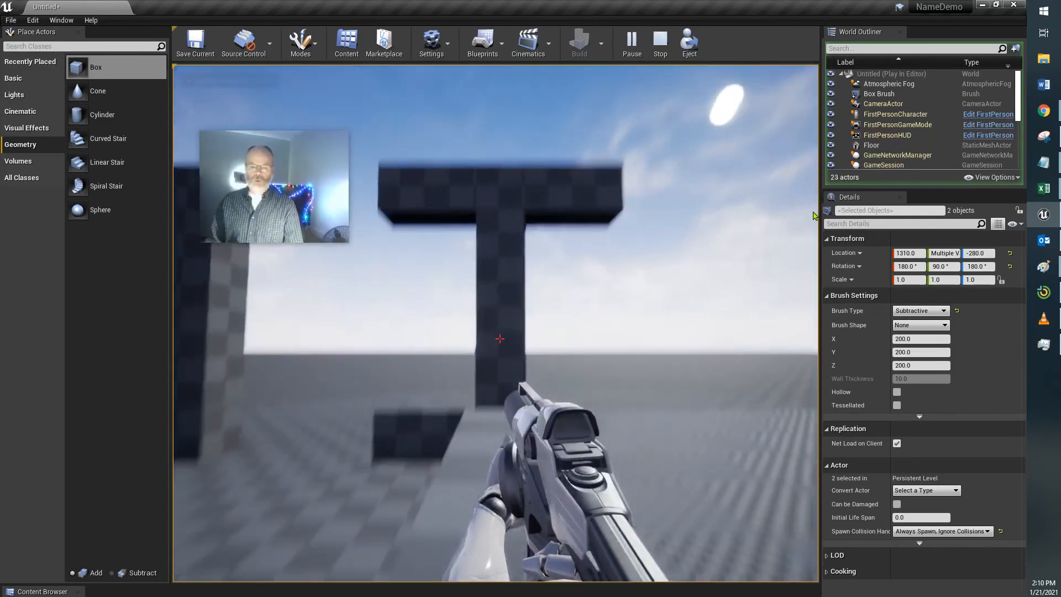
# - Walk around the running level to examine the carved letter trenches up close and the standing letters from a distance
pyautogui.press('w')
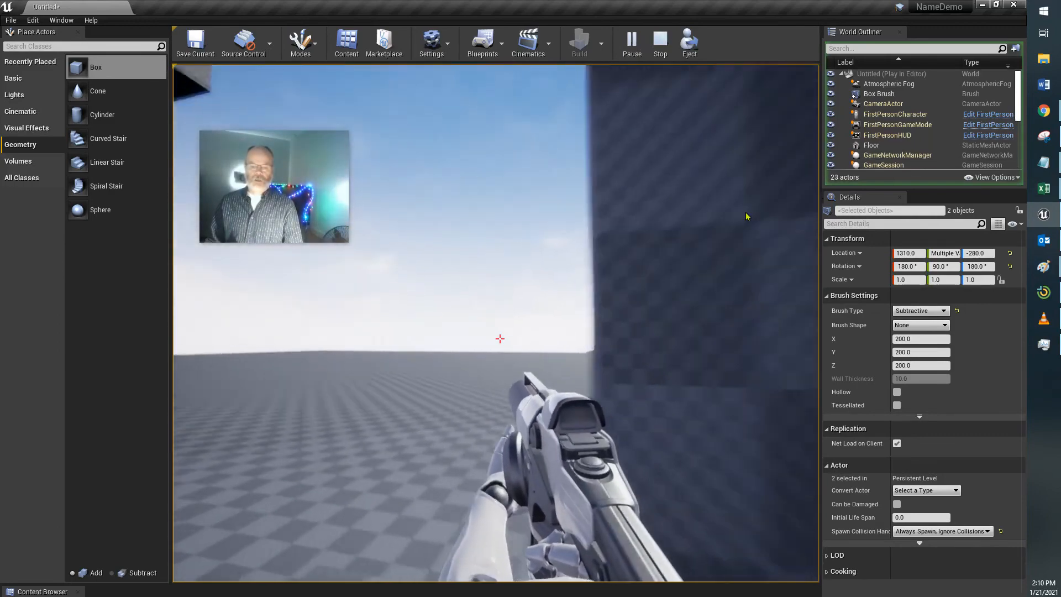
pyautogui.press('w')
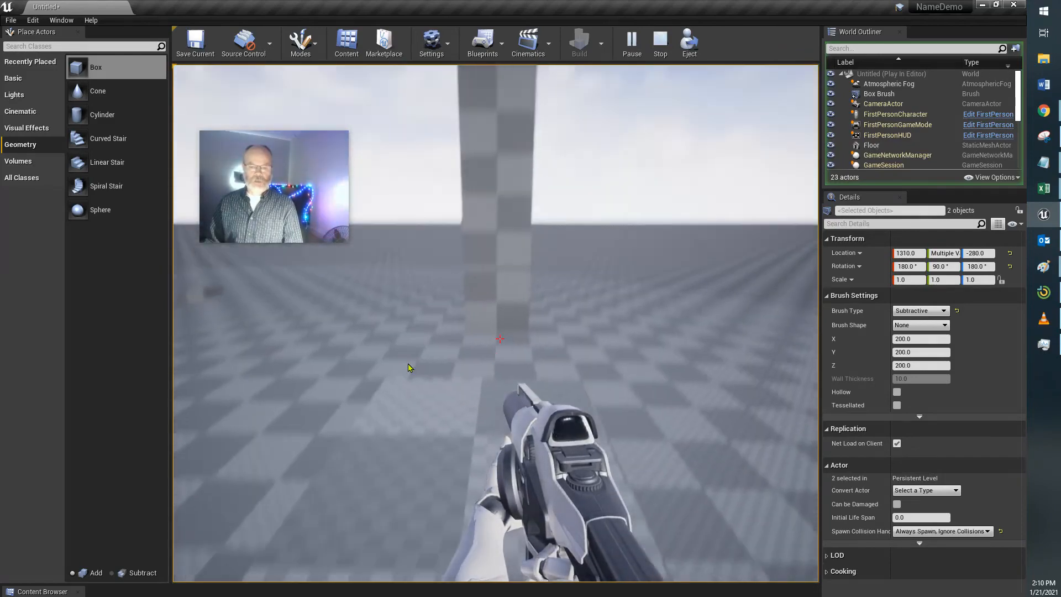
pyautogui.press('w')
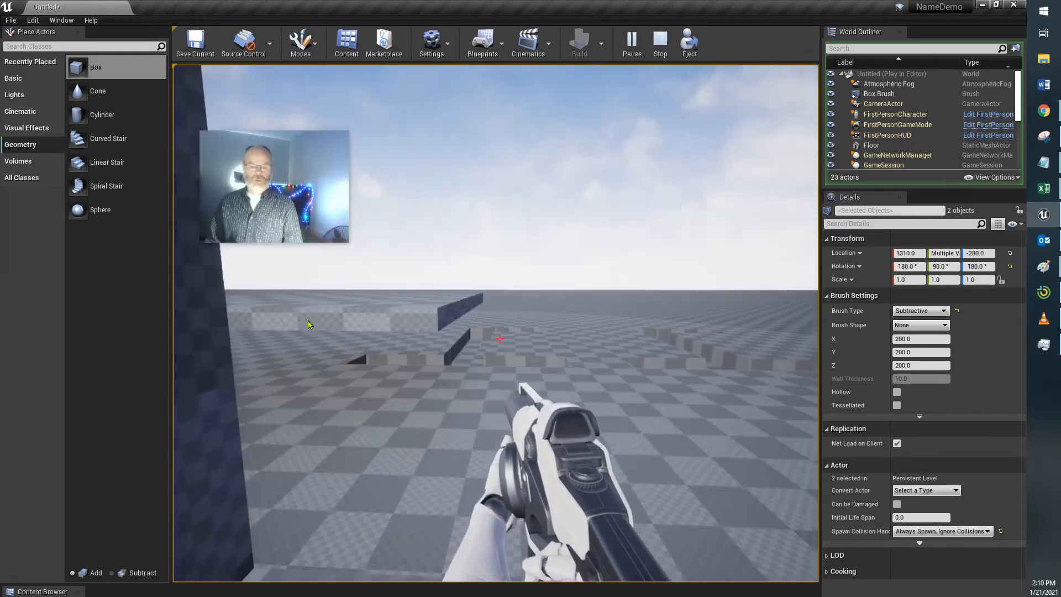
pyautogui.press('w')
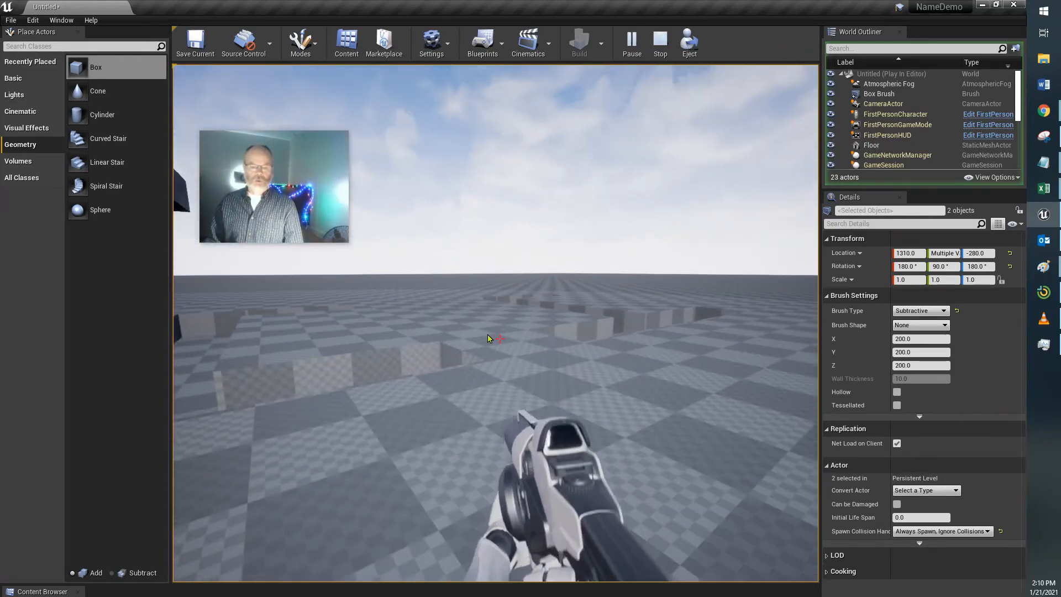
pyautogui.press('w')
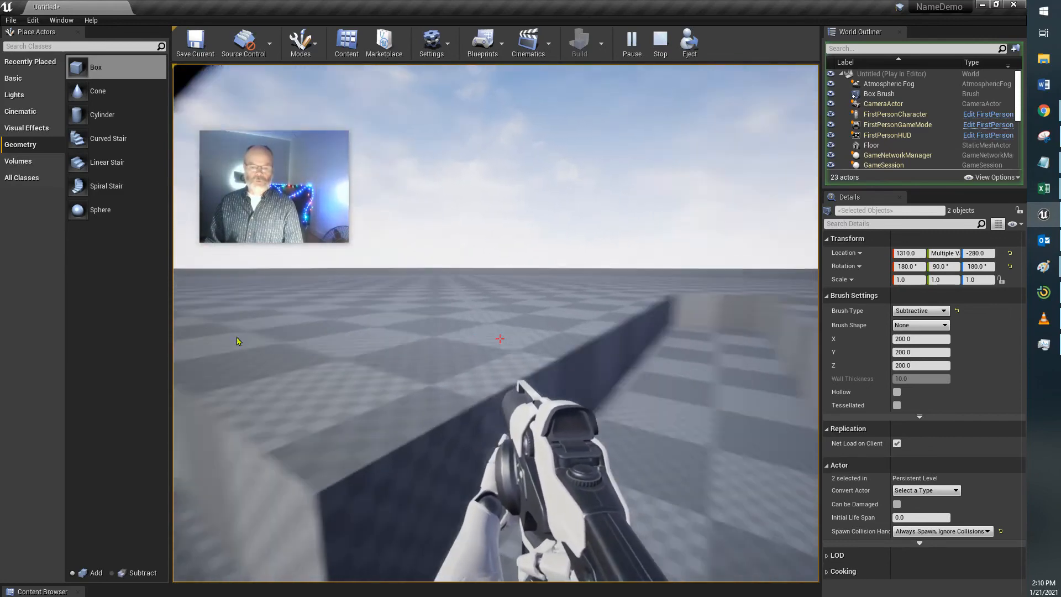
pyautogui.press('w')
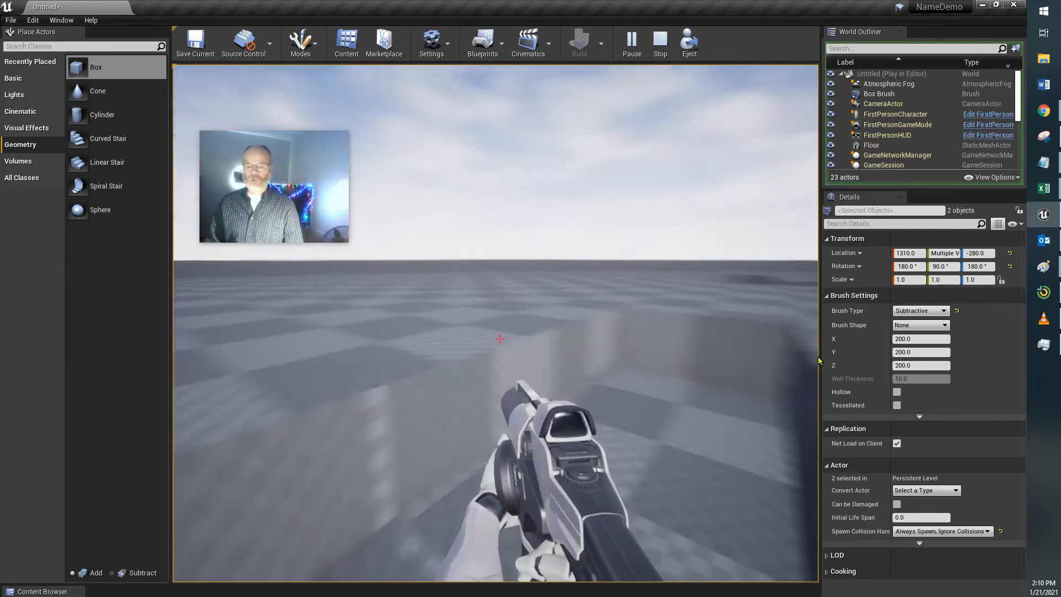
pyautogui.press('w')
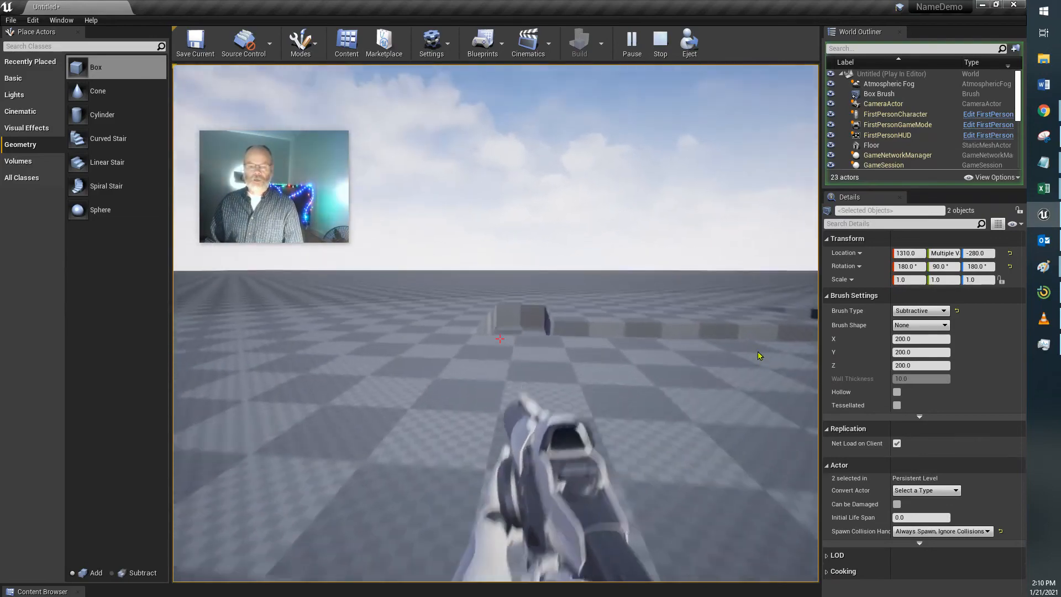
pyautogui.press('w')
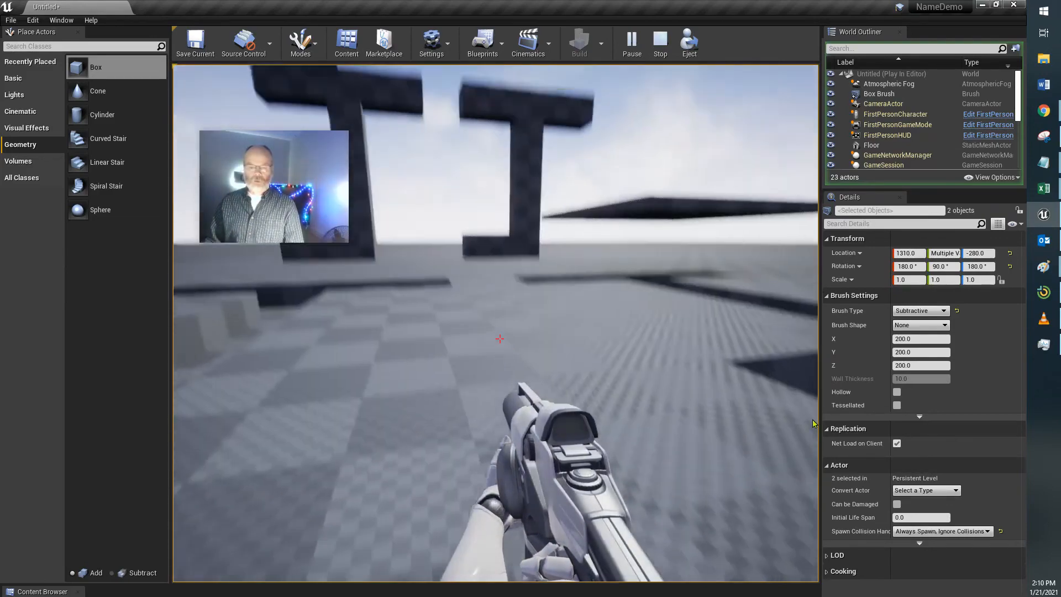
pyautogui.press('s')
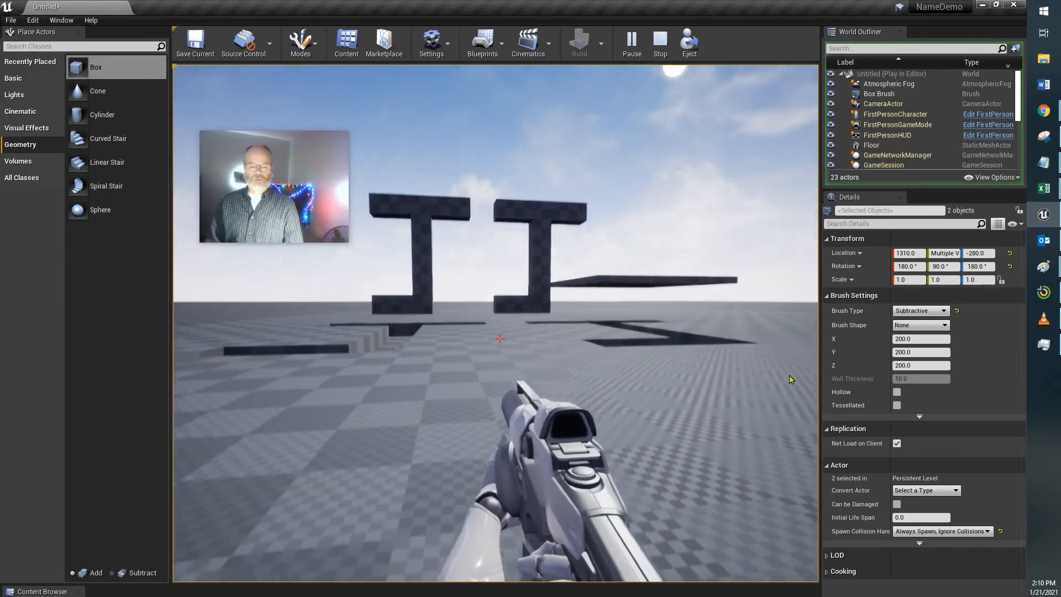
pyautogui.press('w')
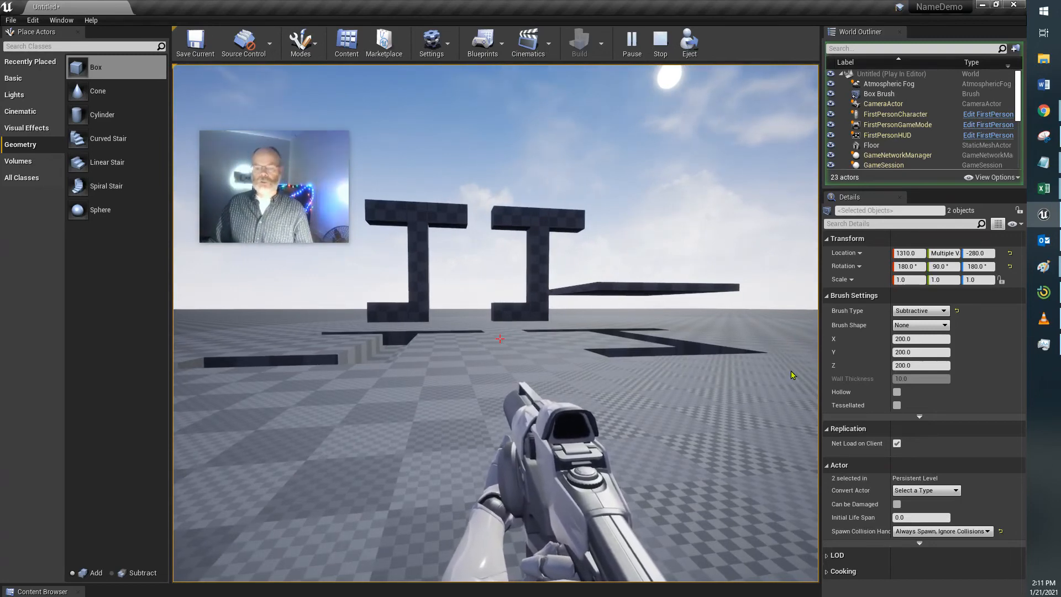
# - Approach the carved letters while firing test projectiles along their trenches, and end the play session
pyautogui.press('w')
pyautogui.click(779, 372)
pyautogui.click(774, 370)
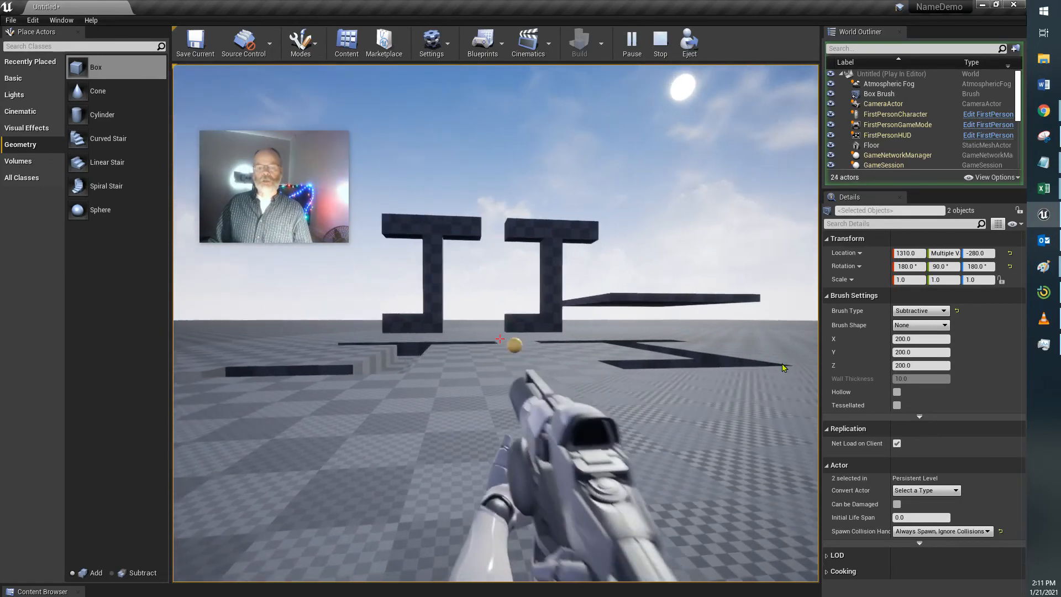
pyautogui.click(752, 369)
pyautogui.click(725, 370)
pyautogui.click(709, 371)
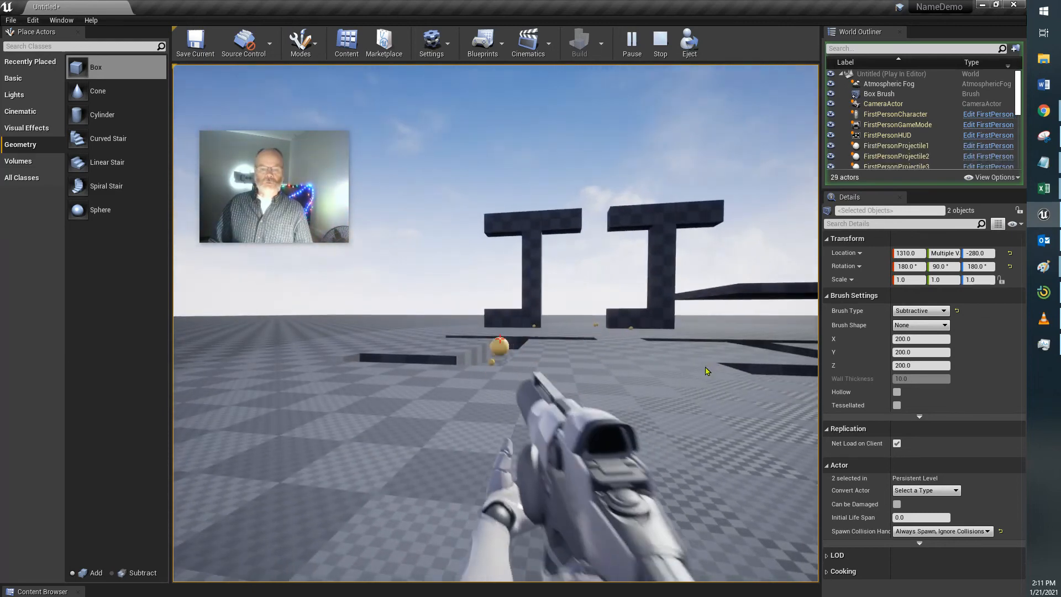
pyautogui.click(706, 367)
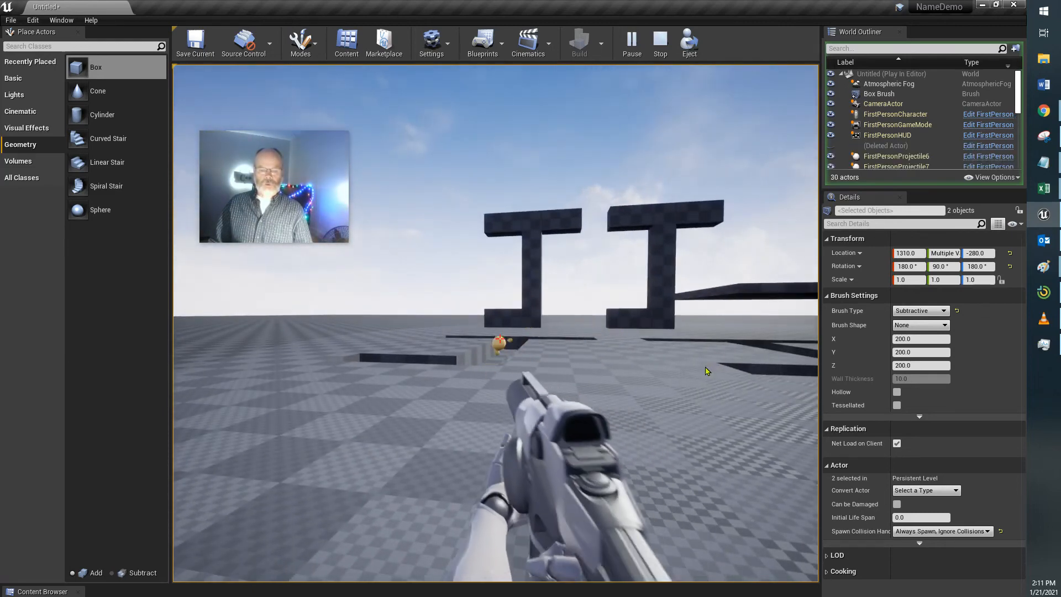
pyautogui.press('w')
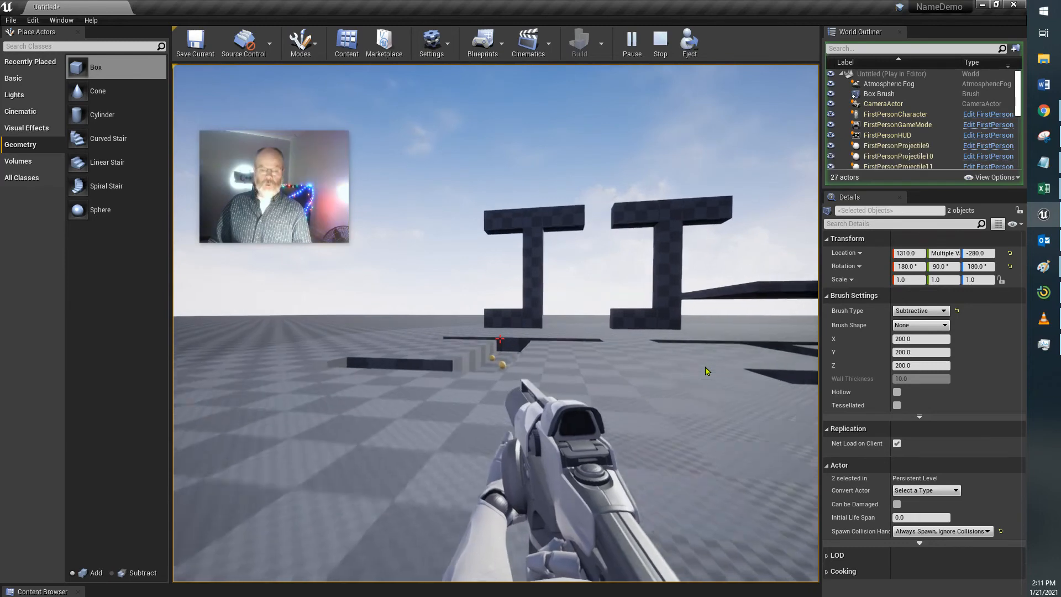
pyautogui.click(706, 371)
pyautogui.click(706, 370)
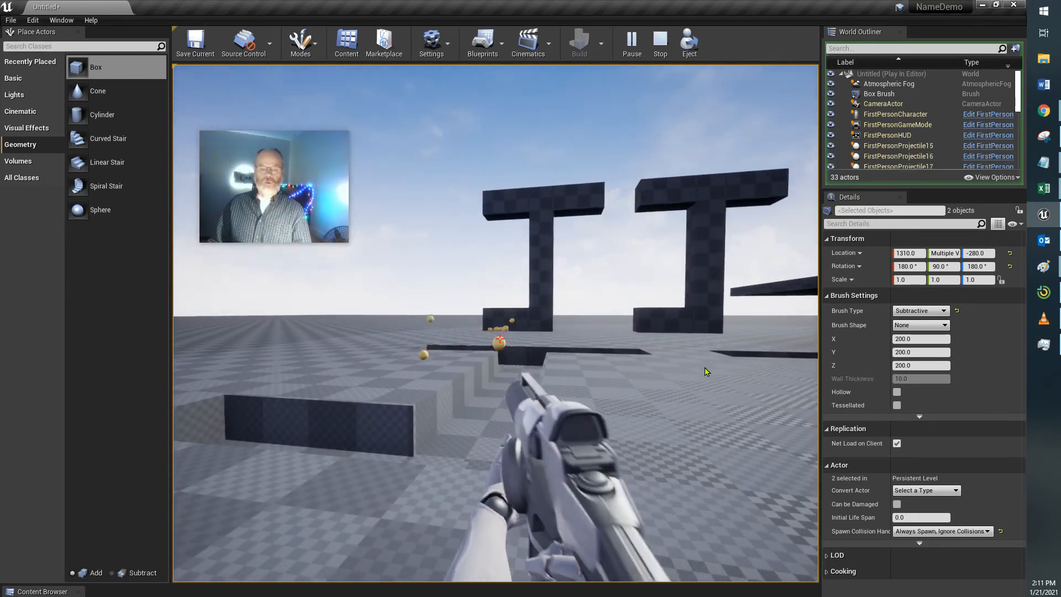
pyautogui.click(712, 387)
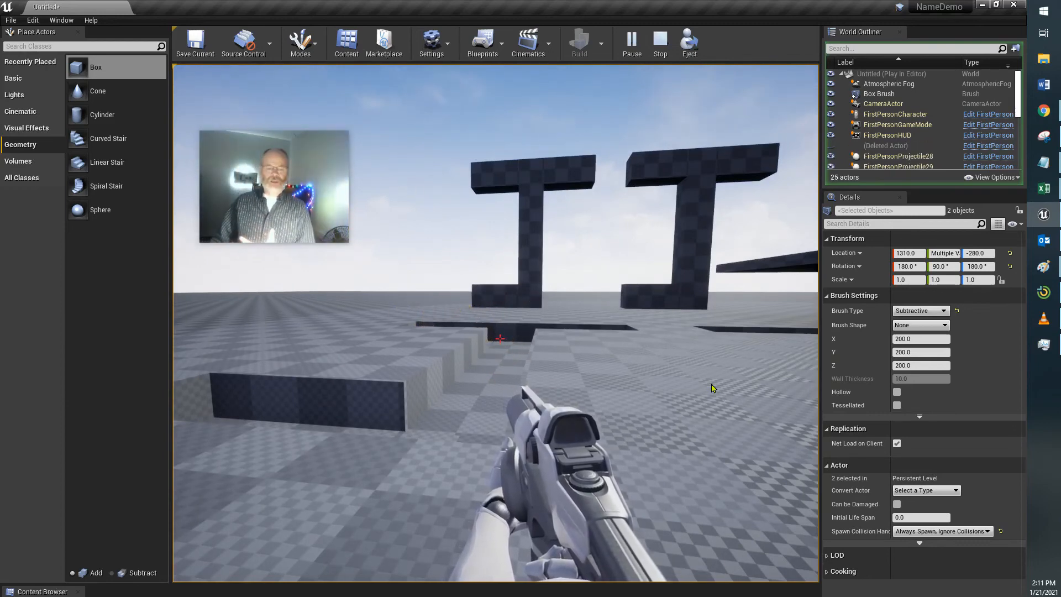
pyautogui.click(713, 386)
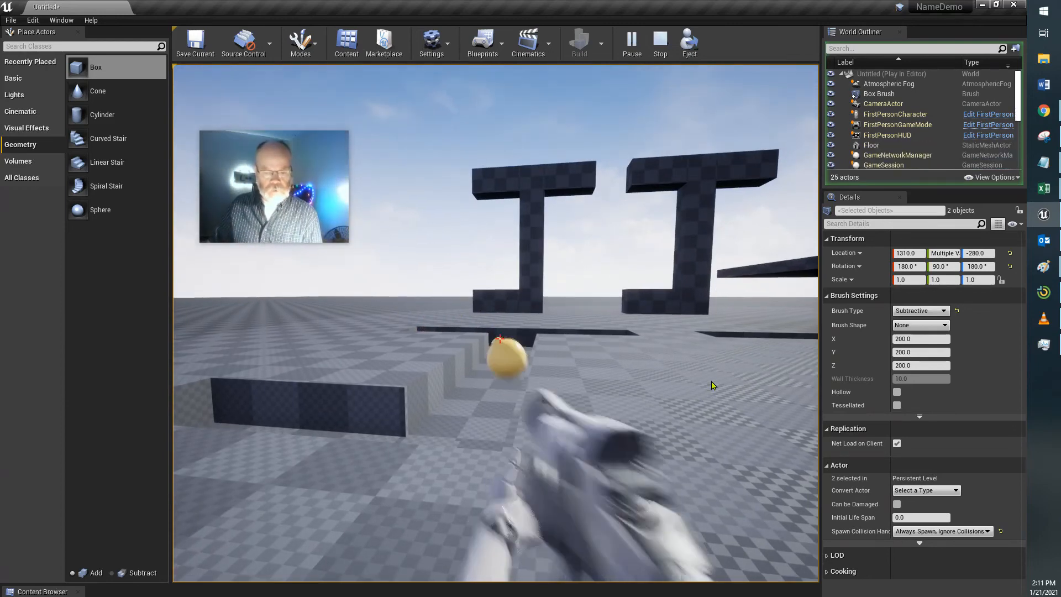
pyautogui.click(713, 386)
pyautogui.click(713, 386)
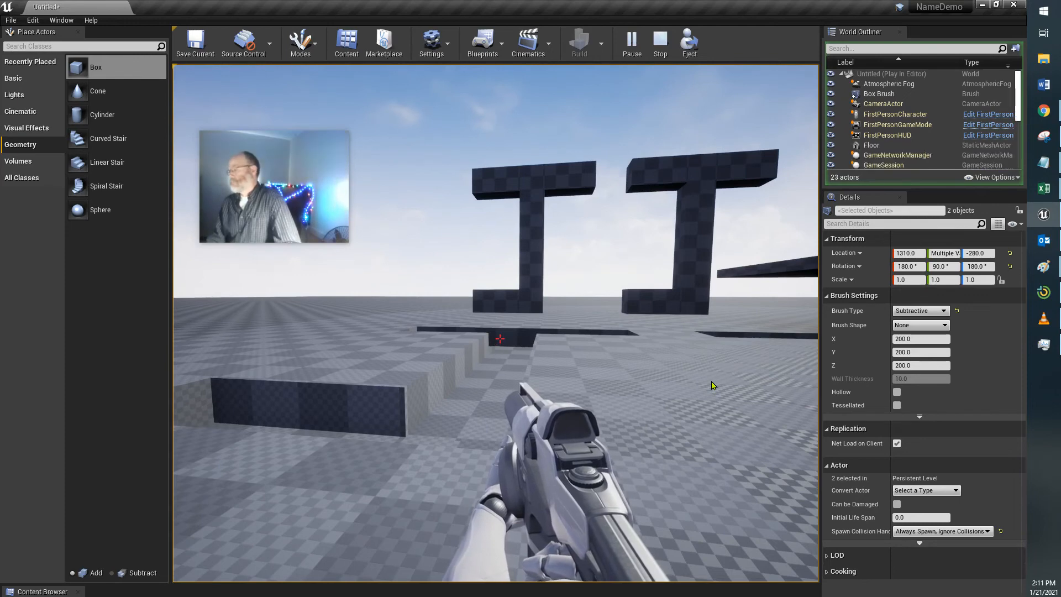
pyautogui.click(713, 385)
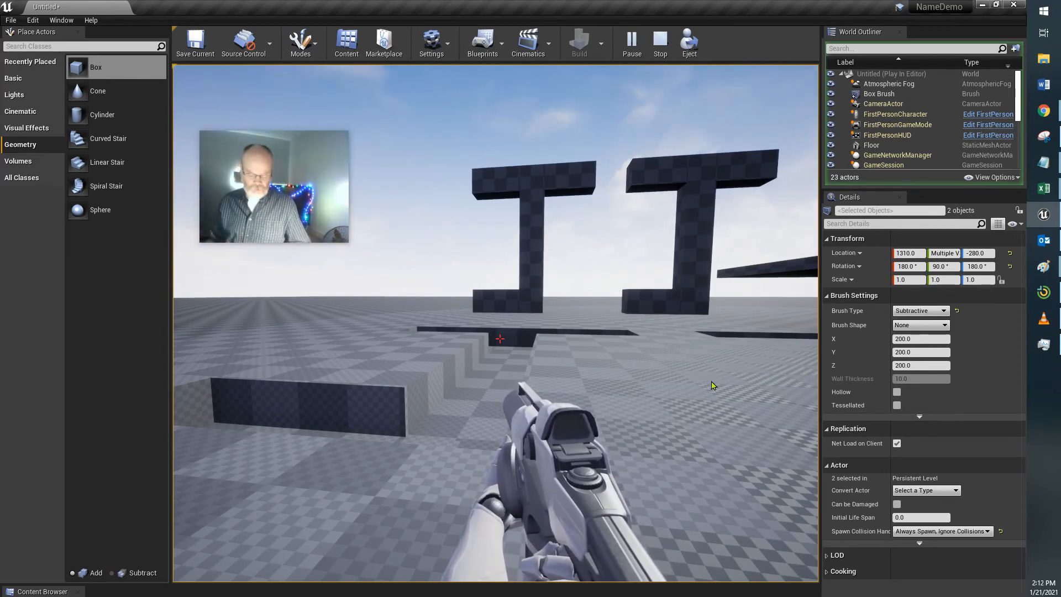
pyautogui.press('Escape')
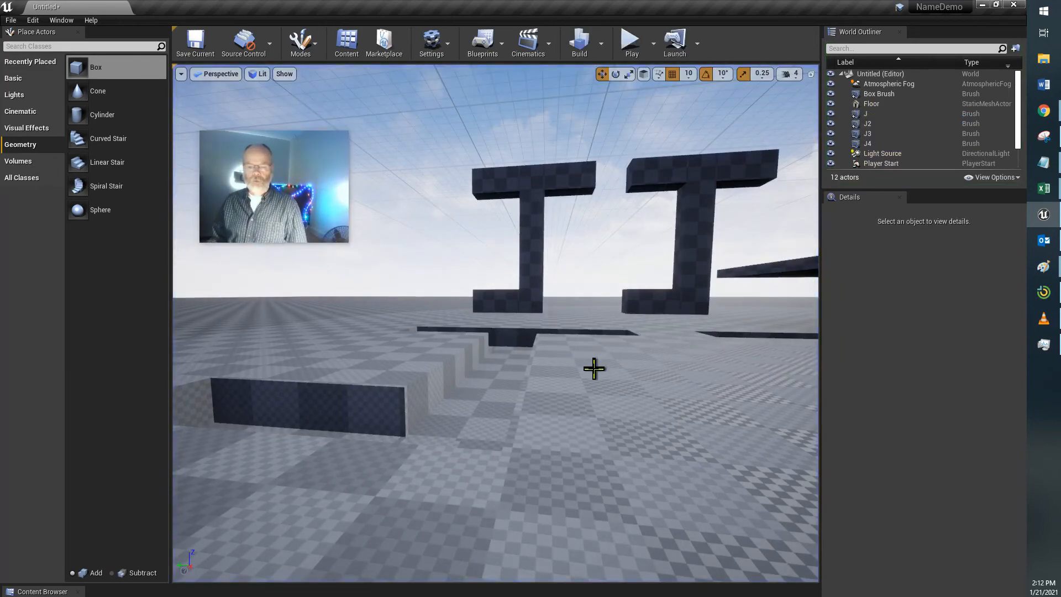
# - Duplicate the carved letter J at Y 410 straight up to Z 90 and deselect the copy
pyautogui.moveTo(594, 368); pyautogui.dragTo(752, 125, button='right')
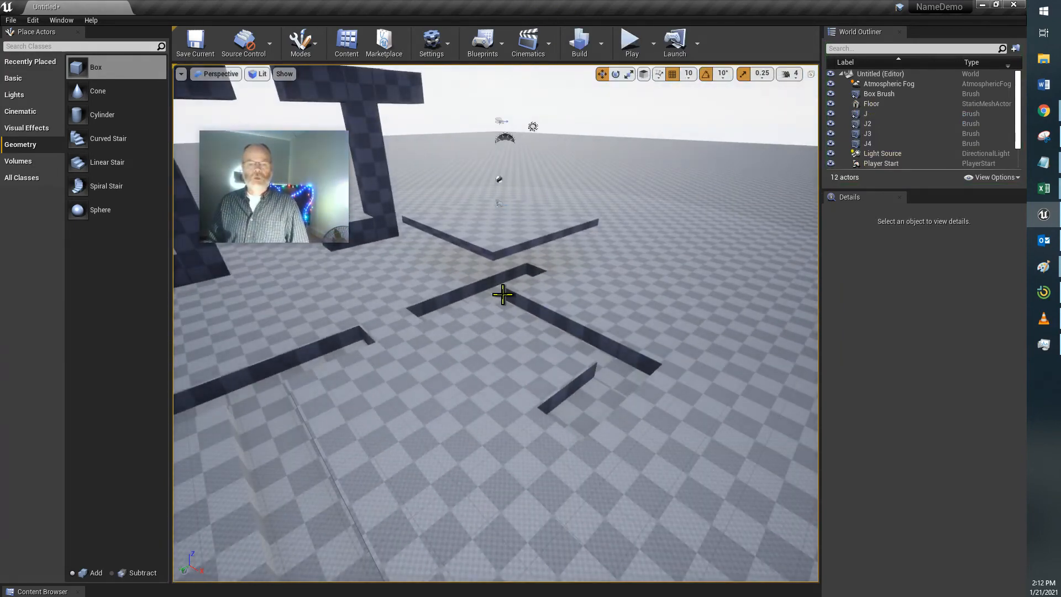
pyautogui.click(504, 299)
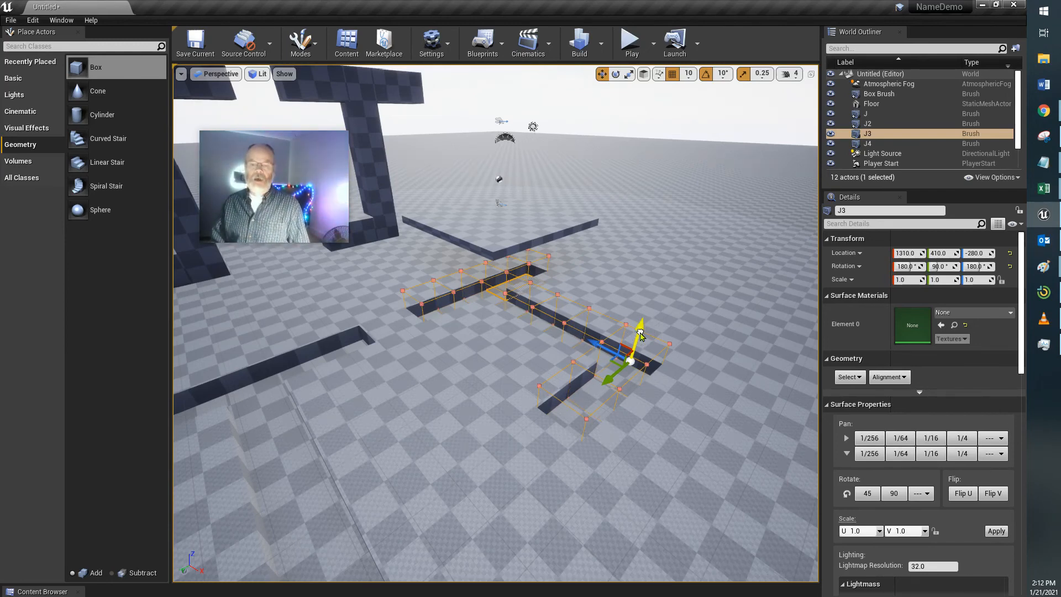
pyautogui.keyDown('alt'); pyautogui.moveTo(640, 335); pyautogui.dragTo(639, 261); pyautogui.keyUp('alt')
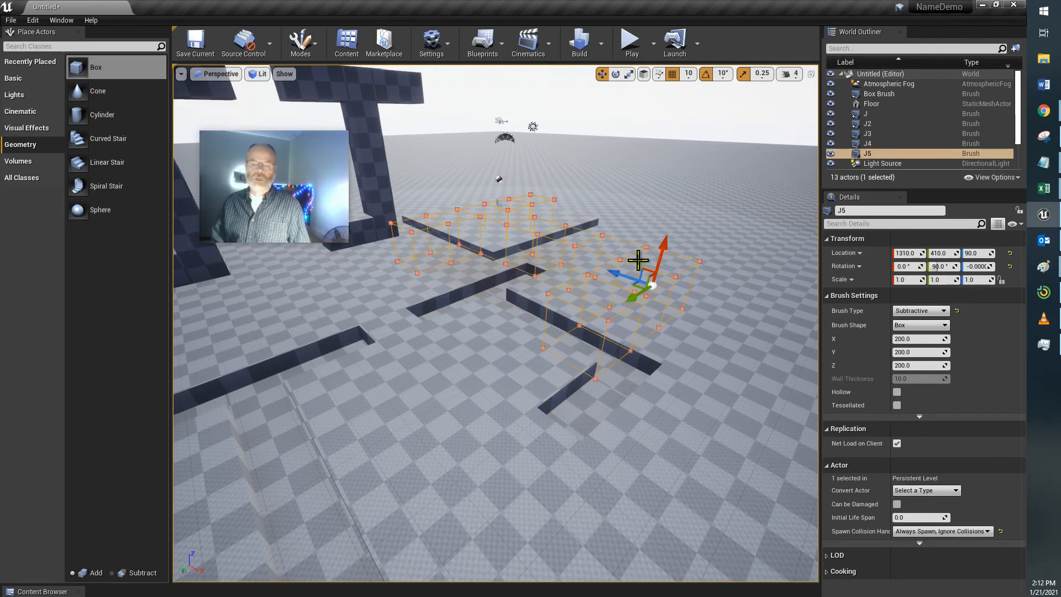
pyautogui.click(702, 327)
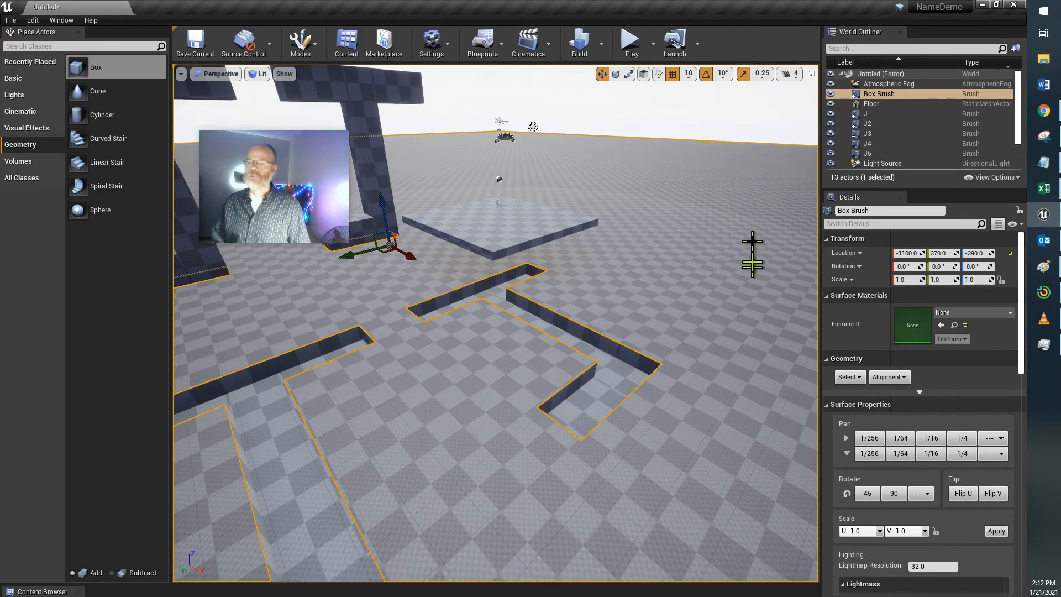
# - Move the raised subtractive J copy to X 520, Y 150 and lower it to Z -70 so it overlaps the raised floor slab
pyautogui.click(879, 153)
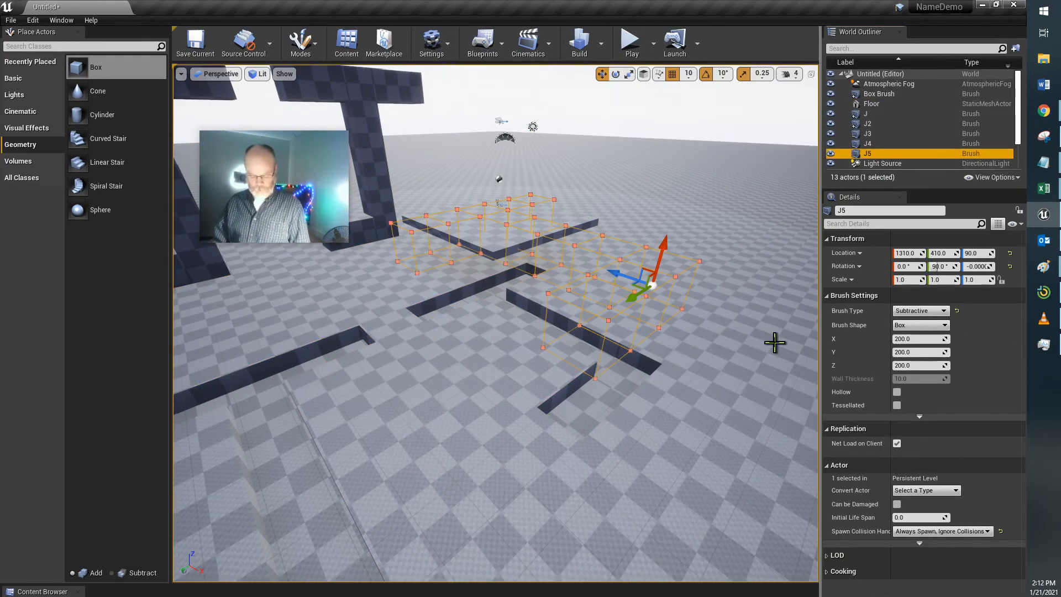
pyautogui.scroll(4, 775, 343)
pyautogui.moveTo(755, 397)
pyautogui.mouseDown(button='right')
pyautogui.moveTo(758, 298)
pyautogui.moveTo(708, 312)
pyautogui.moveTo(641, 527)
pyautogui.mouseUp(button='right')
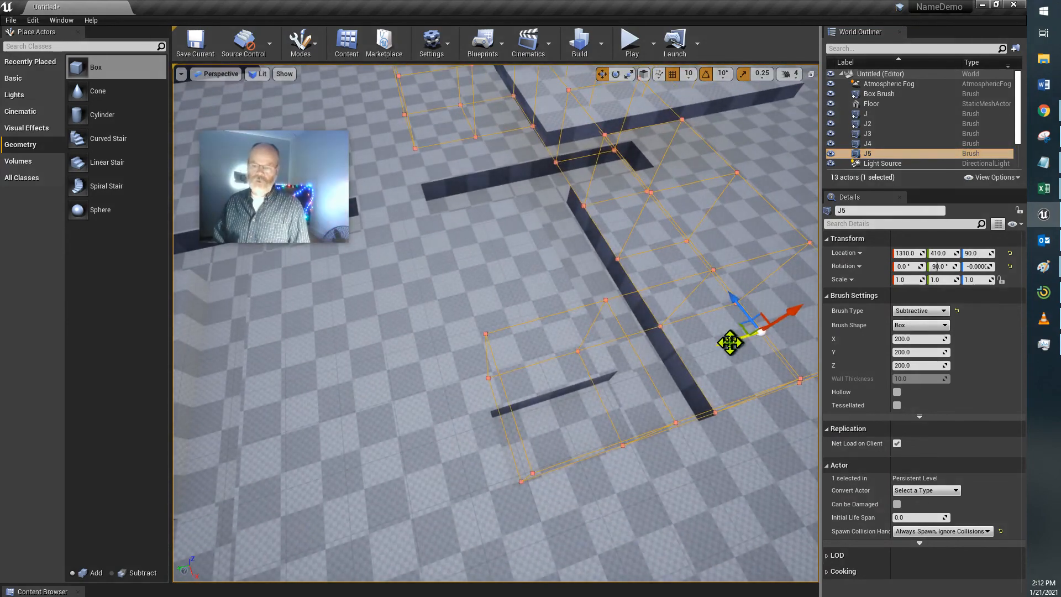
pyautogui.moveTo(730, 343); pyautogui.dragTo(807, 301)
pyautogui.moveTo(683, 351); pyautogui.dragTo(887, 339, button='right')
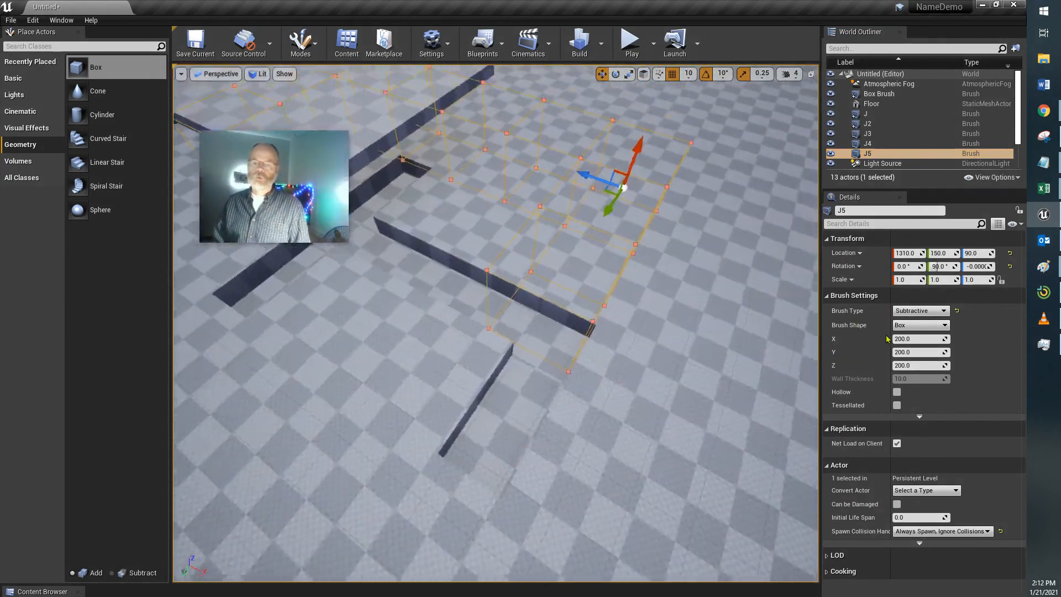
pyautogui.moveTo(522, 253); pyautogui.dragTo(341, 209)
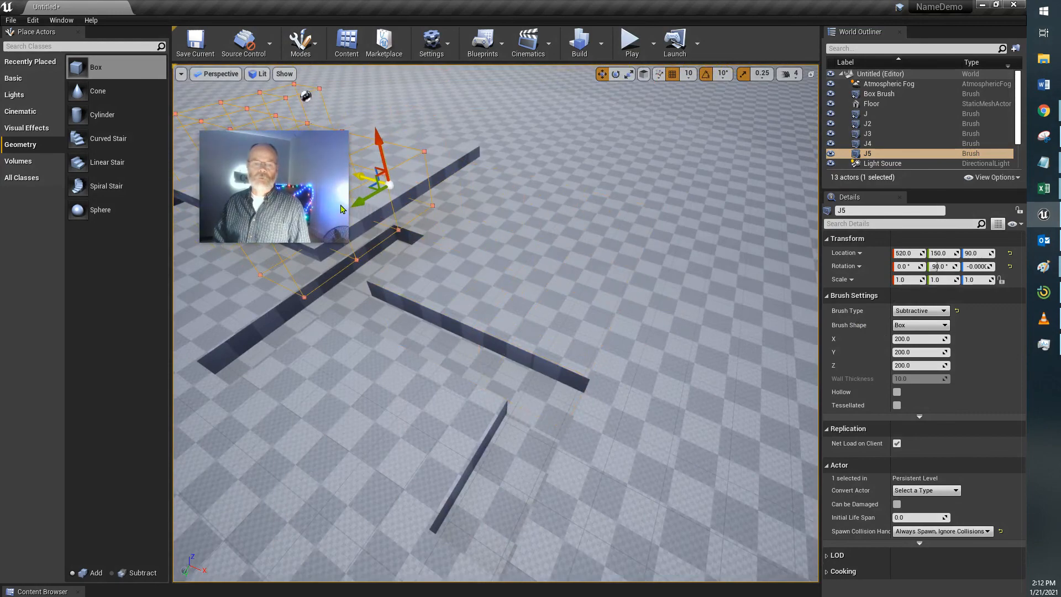
pyautogui.moveTo(502, 255)
pyautogui.mouseDown(button='right')
pyautogui.moveTo(443, 265)
pyautogui.moveTo(437, 232)
pyautogui.mouseUp(button='right')
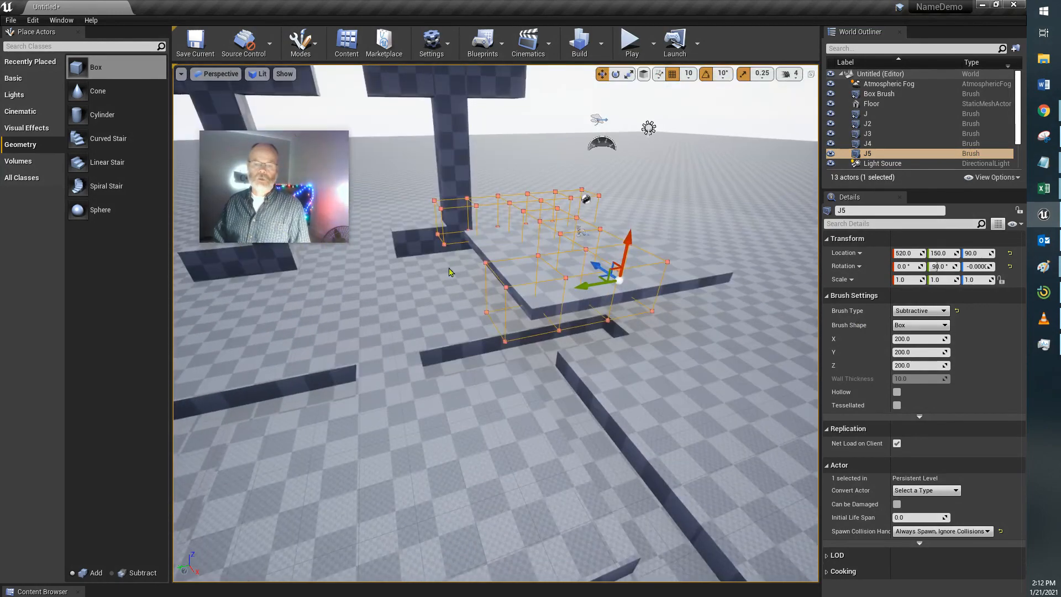
pyautogui.moveTo(634, 239); pyautogui.dragTo(612, 285)
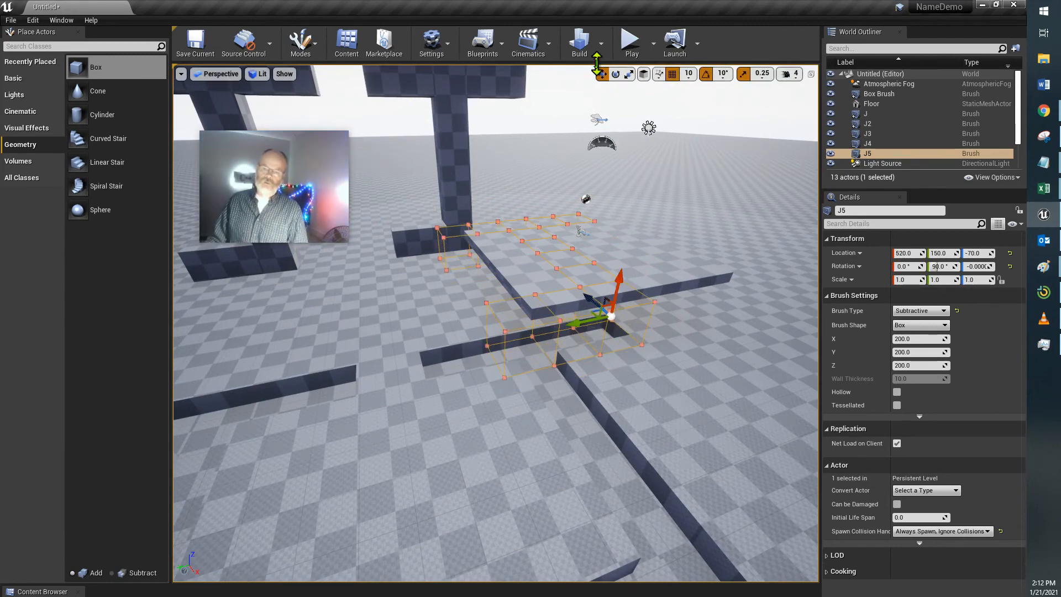
# - Play the level briefly to check the floor slab around the subtractive J copy, and stop playing
pyautogui.click(631, 55)
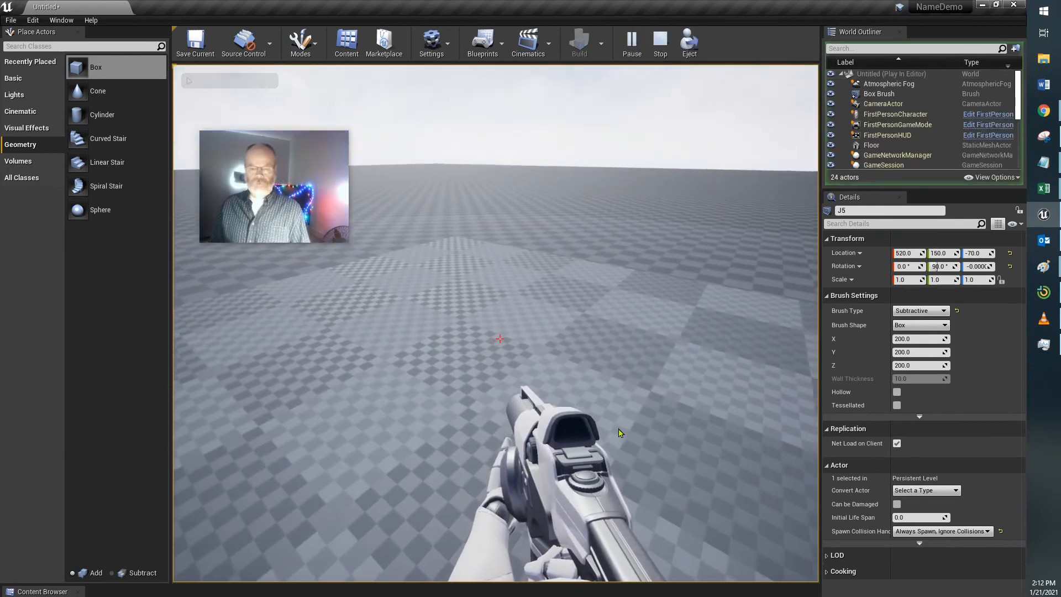
pyautogui.press('Escape')
pyautogui.moveTo(666, 384); pyautogui.dragTo(763, 391, button='right')
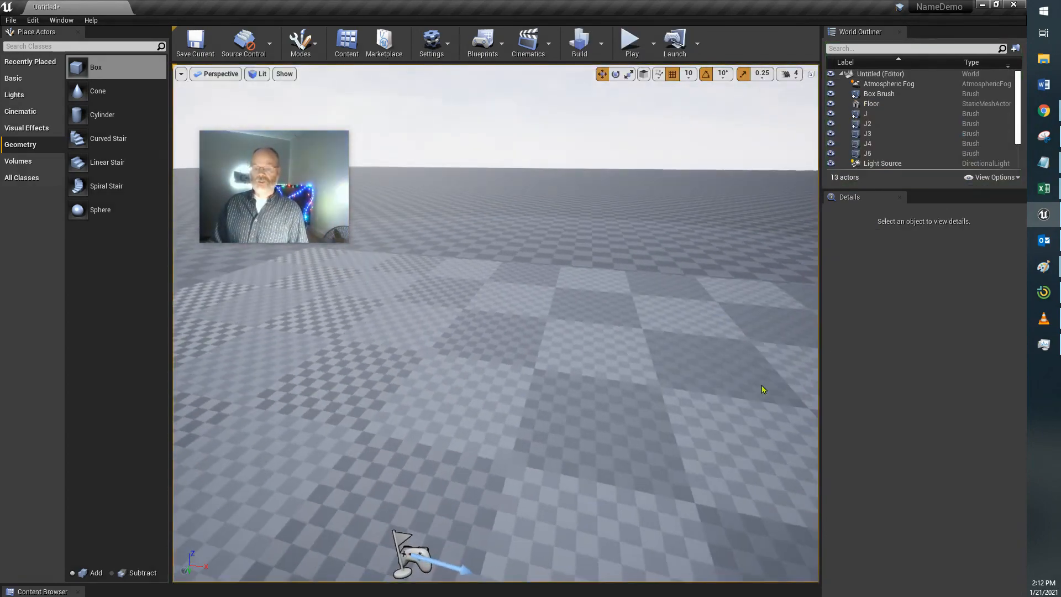
# - Focus on the newest J copy at the floor slab and set its brush type to Additive
pyautogui.doubleClick(878, 154)
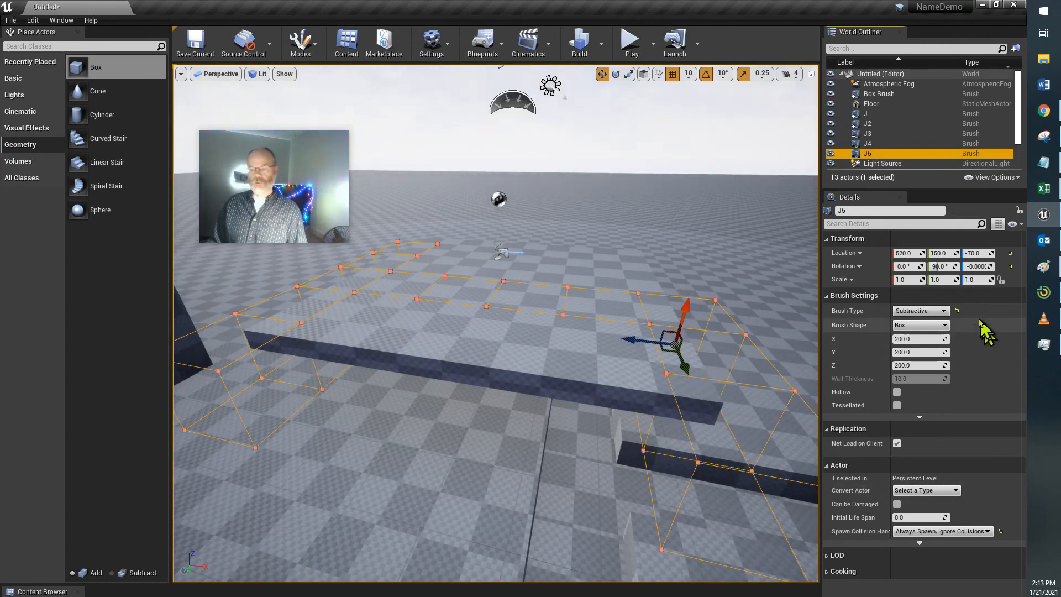
pyautogui.click(943, 311)
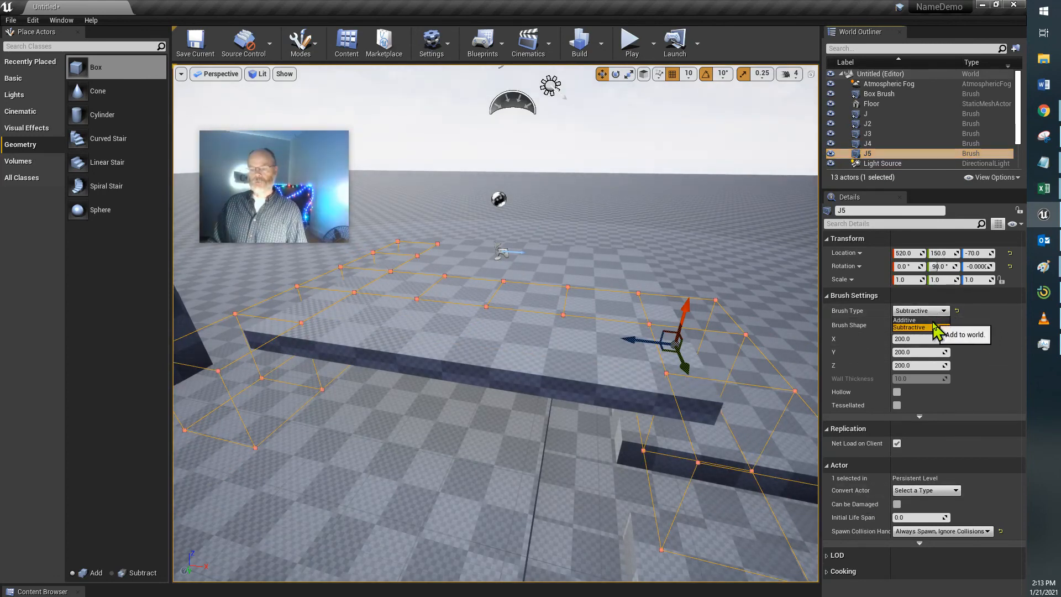
pyautogui.click(937, 320)
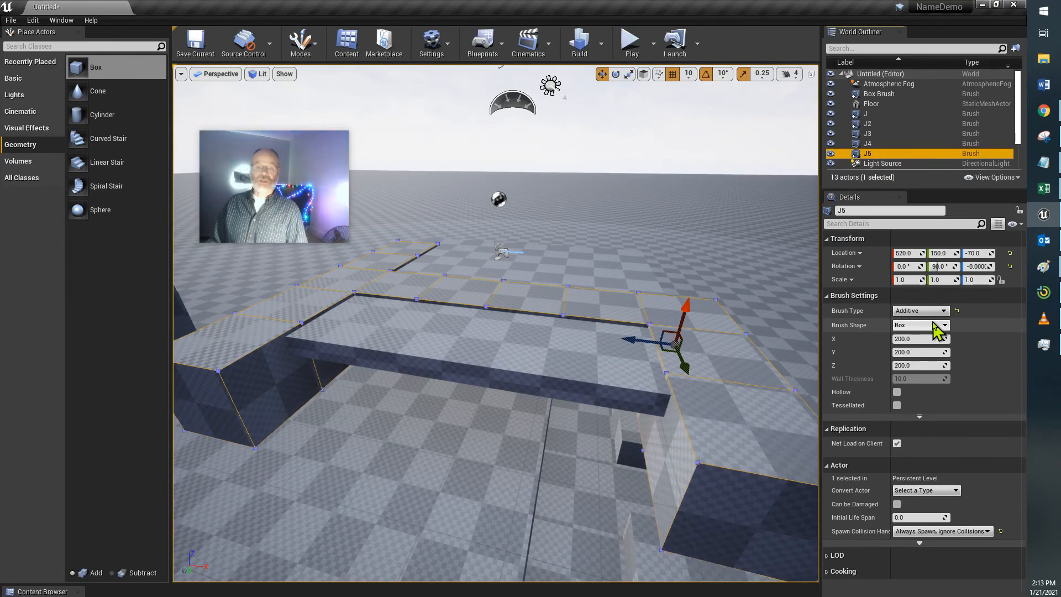
# - Play the level briefly to check the additive J copy at the floor slab, and stop playing
pyautogui.click(632, 42)
pyautogui.click(630, 166)
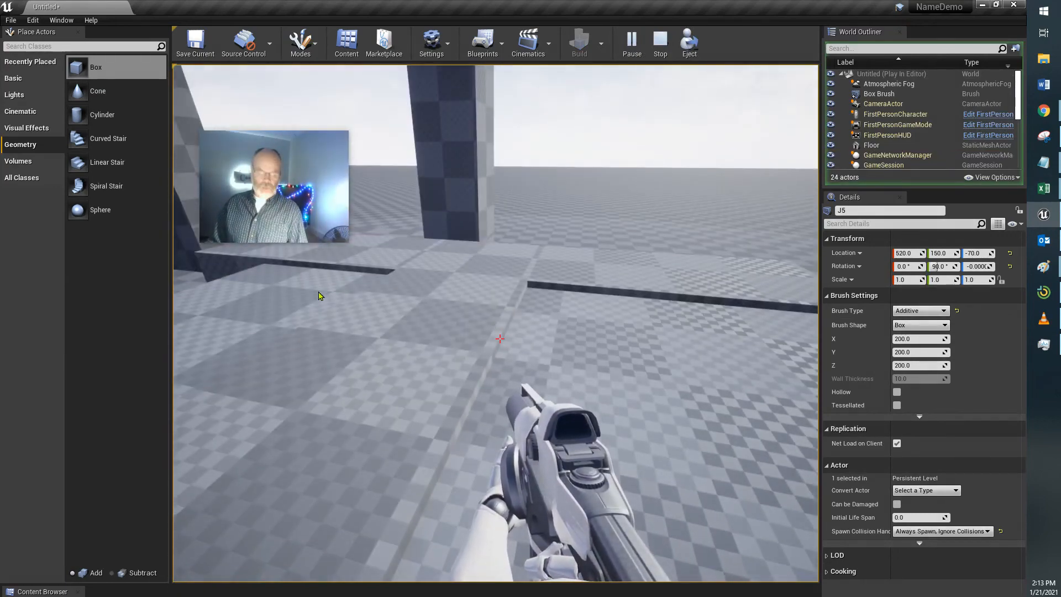
pyautogui.press('Escape')
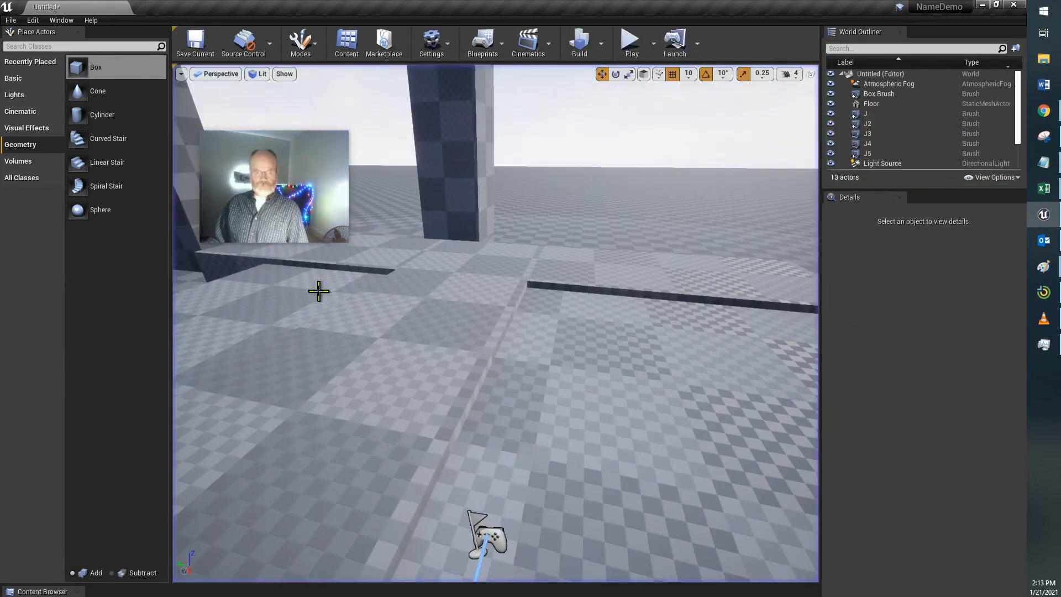
# - Apply the CubeMaterialOverride material to the large top face of the additive J copy at the floor slab
pyautogui.click(429, 354)
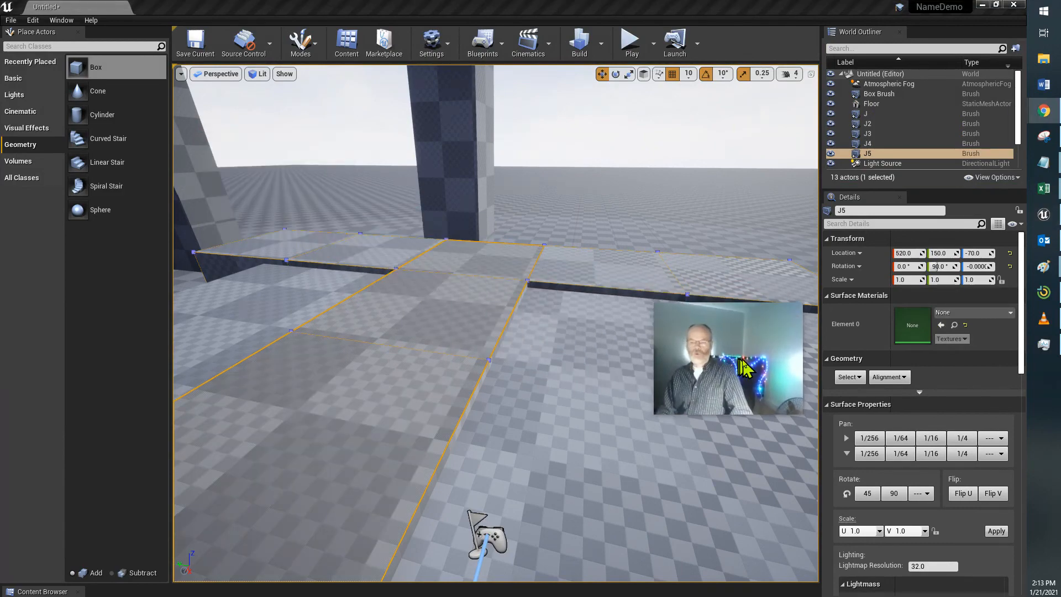
pyautogui.click(959, 314)
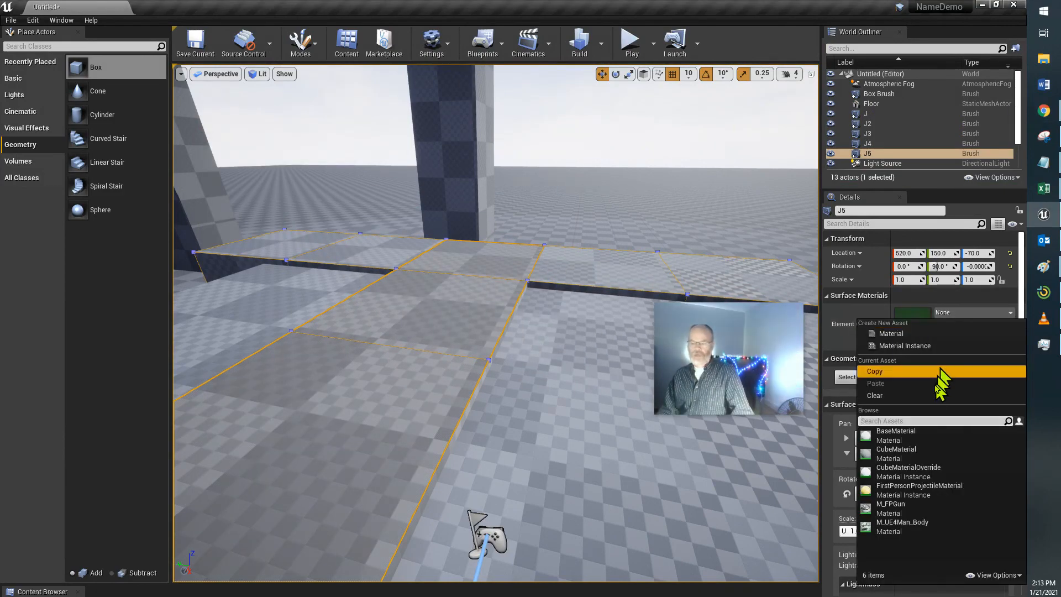
pyautogui.click(906, 471)
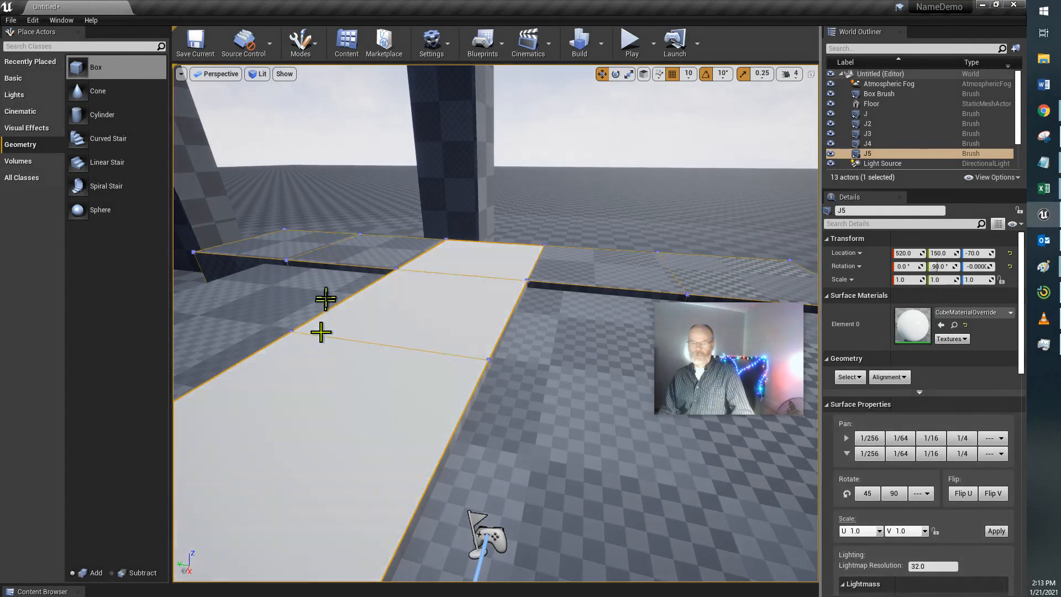
pyautogui.moveTo(727, 413); pyautogui.dragTo(611, 429)
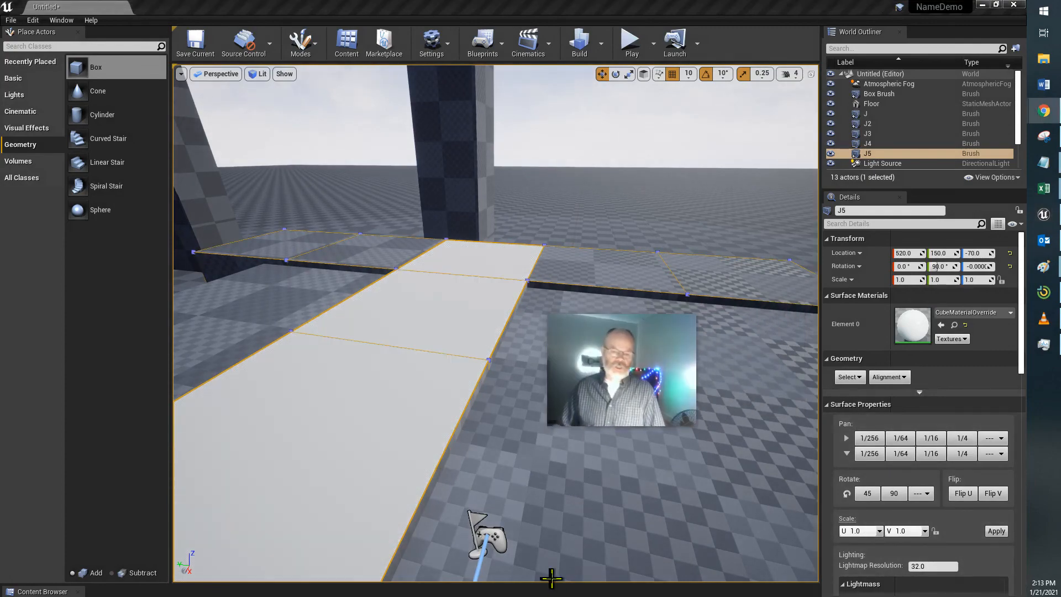
# - Select the J copy's untextured top face beside the white one and extend the selection to all surfaces of that brush
pyautogui.moveTo(550, 573)
pyautogui.mouseDown(button='right')
pyautogui.moveTo(426, 503)
pyautogui.moveTo(2, 593)
pyautogui.moveTo(632, 552)
pyautogui.moveTo(559, 561)
pyautogui.mouseUp(button='right')
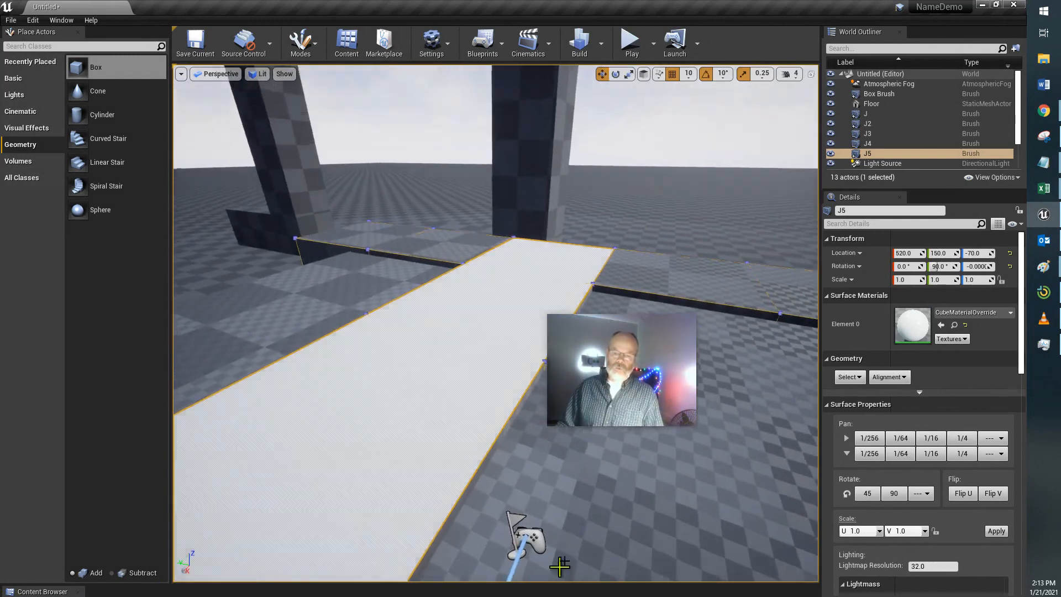
pyautogui.click(646, 266)
pyautogui.click(646, 266)
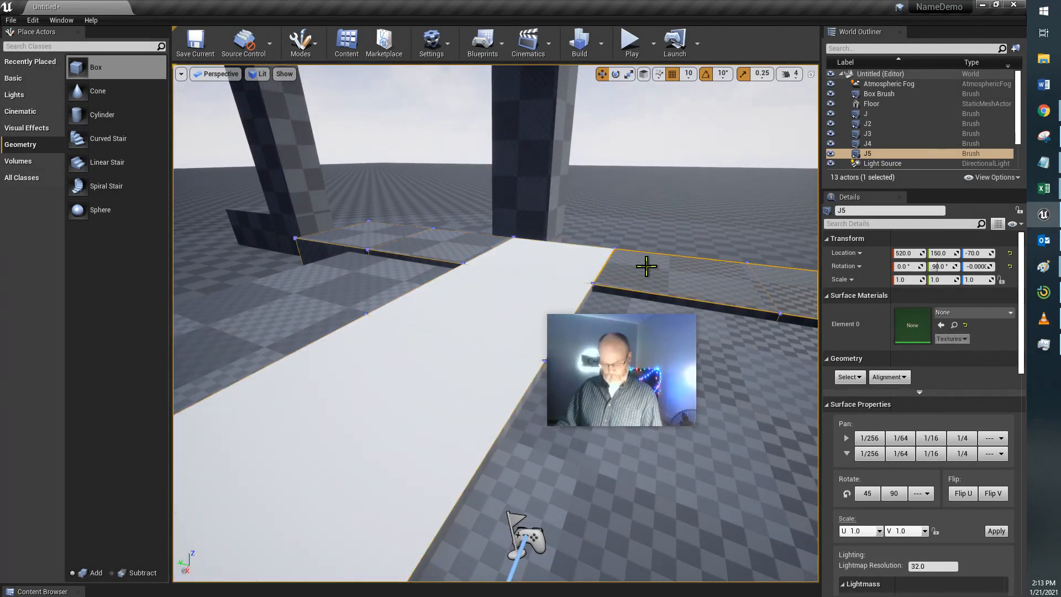
pyautogui.hotkey('shift', 'b')
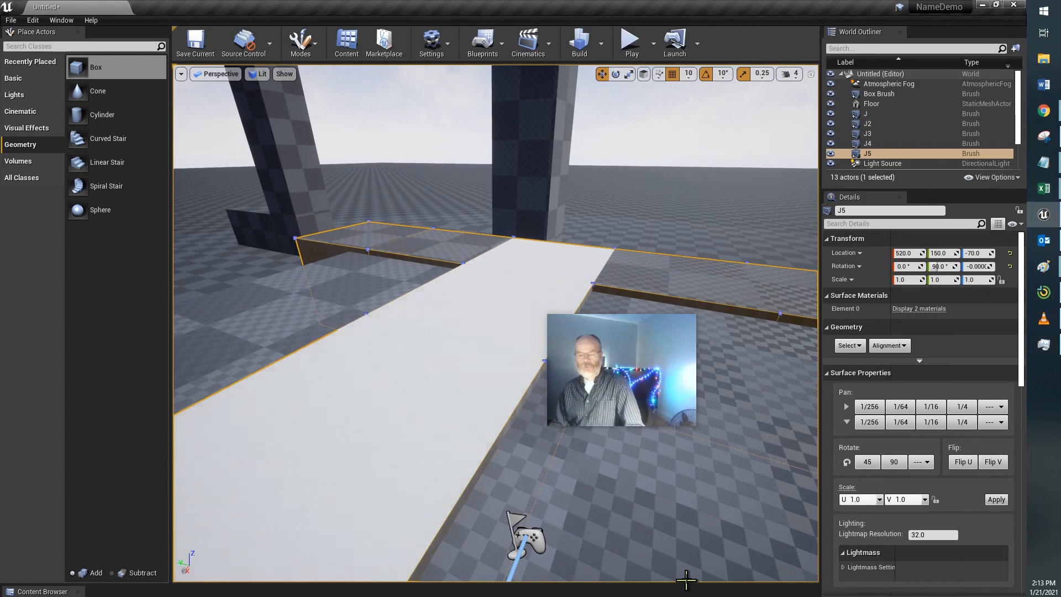
# - Expand the Content Browser below the viewport and filter its assets by Material
pyautogui.moveTo(687, 581); pyautogui.dragTo(681, 335)
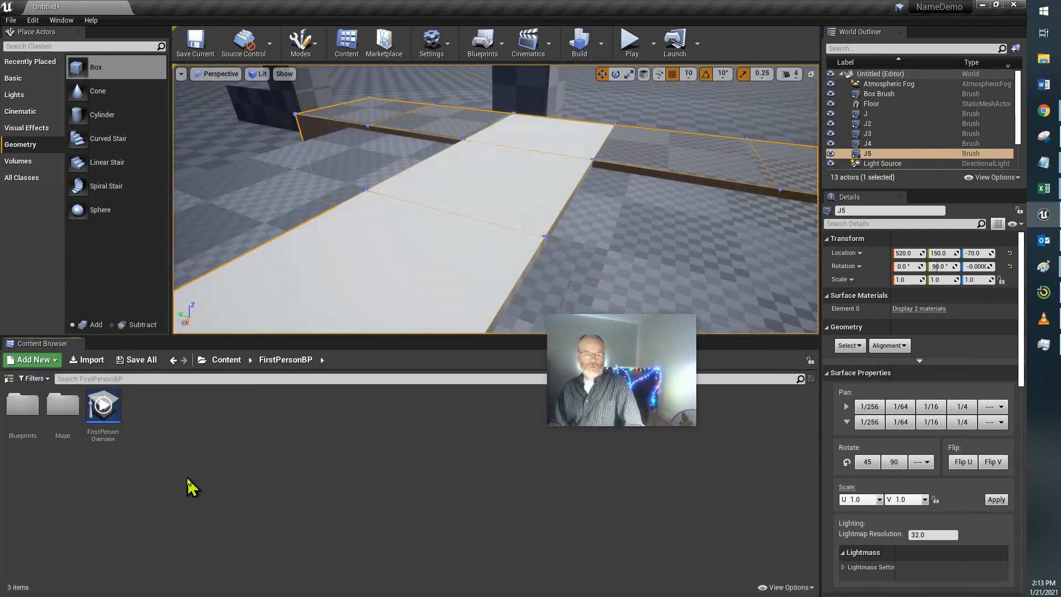
pyautogui.moveTo(671, 372); pyautogui.dragTo(85, 246)
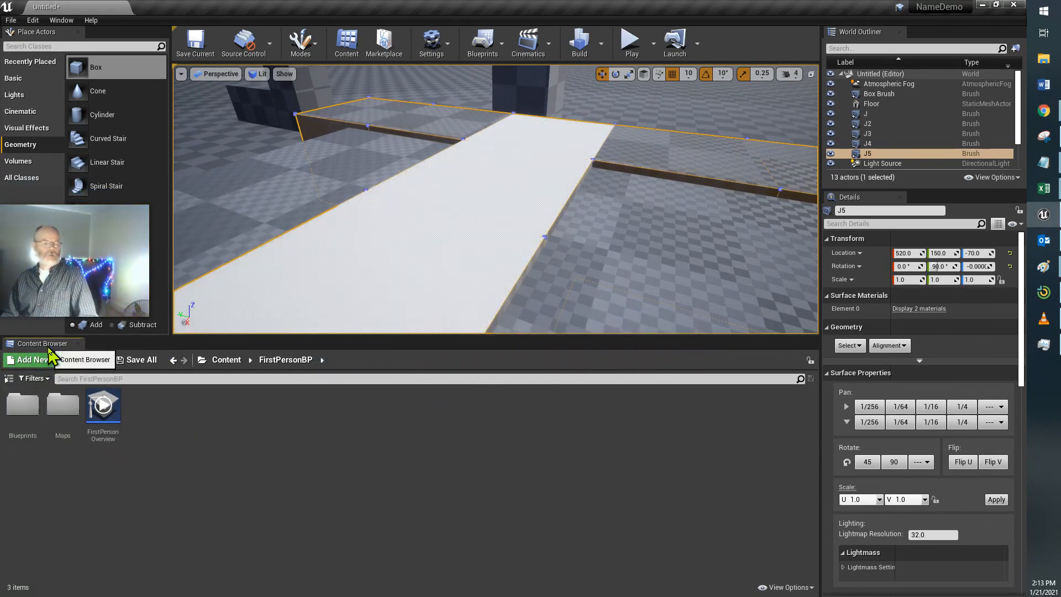
pyautogui.click(34, 379)
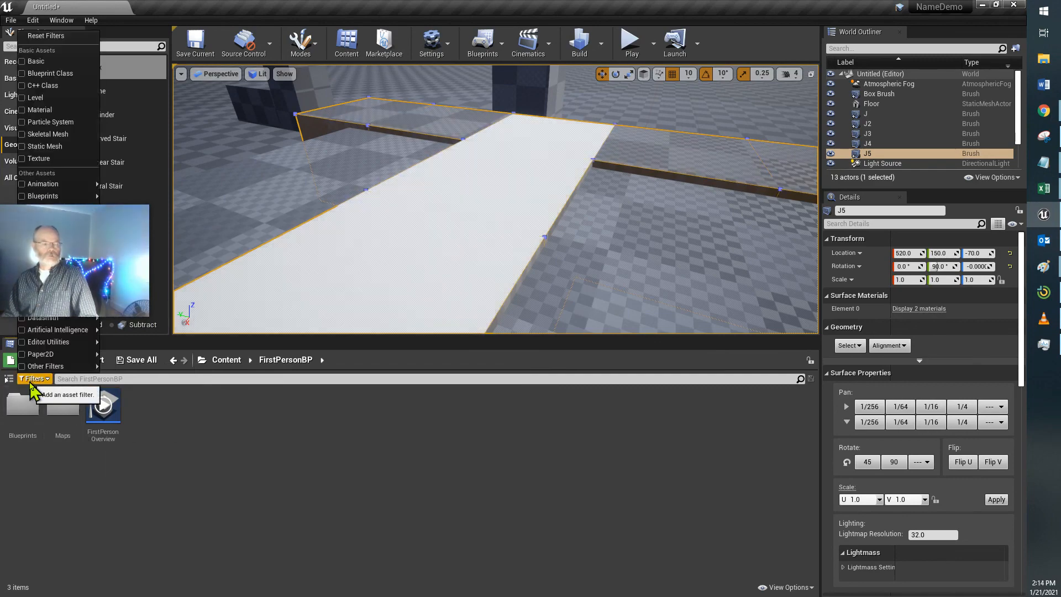
pyautogui.moveTo(40, 296); pyautogui.dragTo(230, 308)
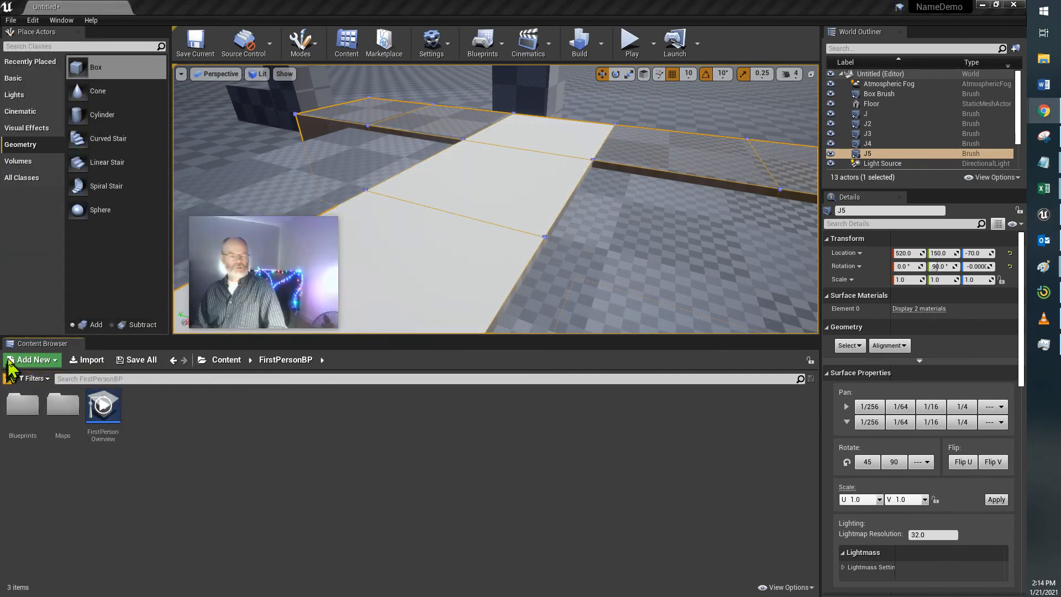
pyautogui.click(36, 379)
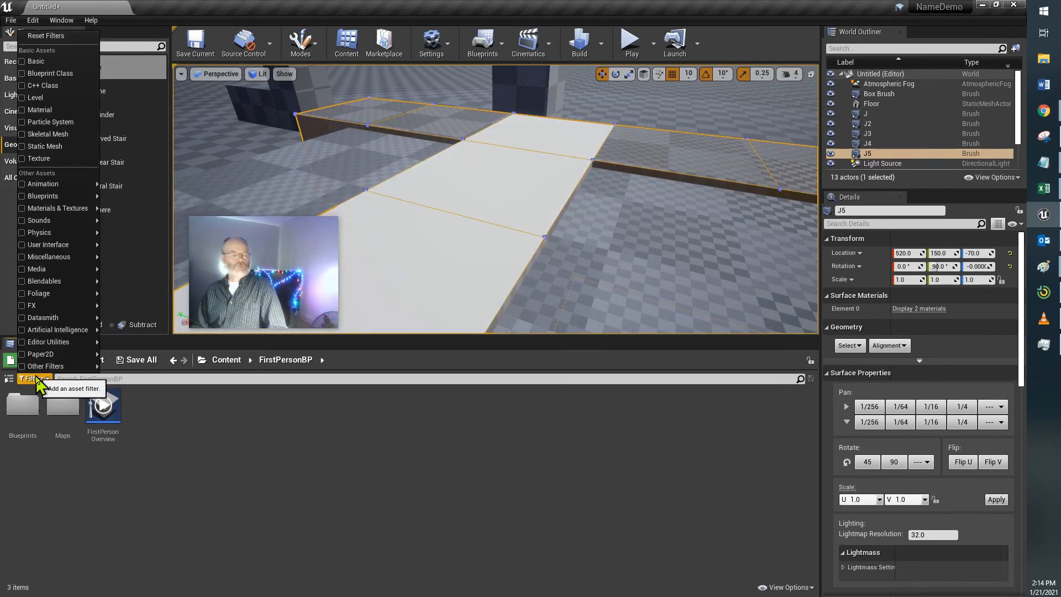
pyautogui.moveTo(39, 342)
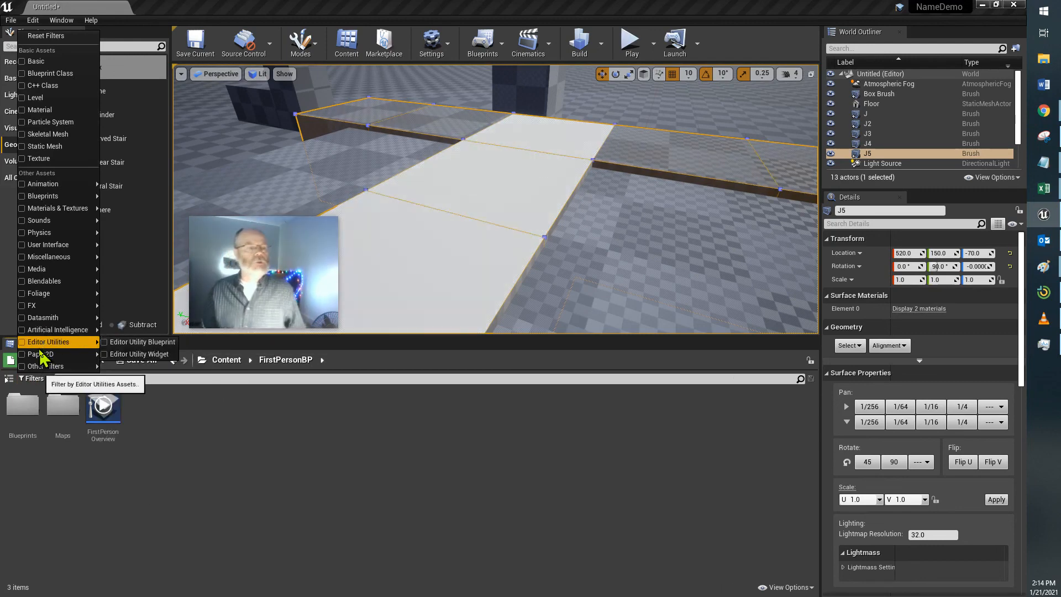
pyautogui.click(26, 114)
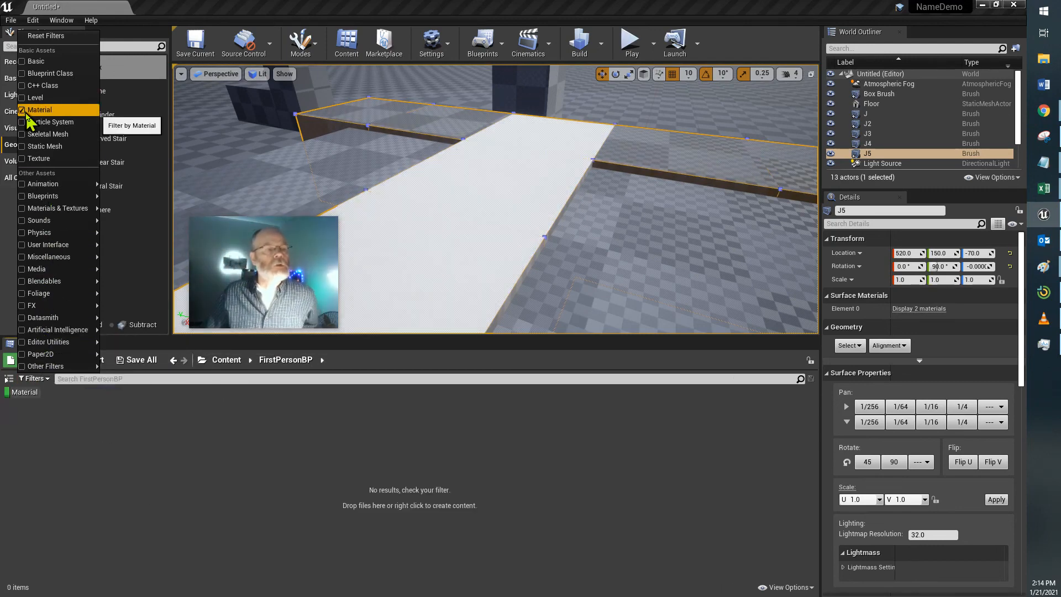
pyautogui.click(154, 509)
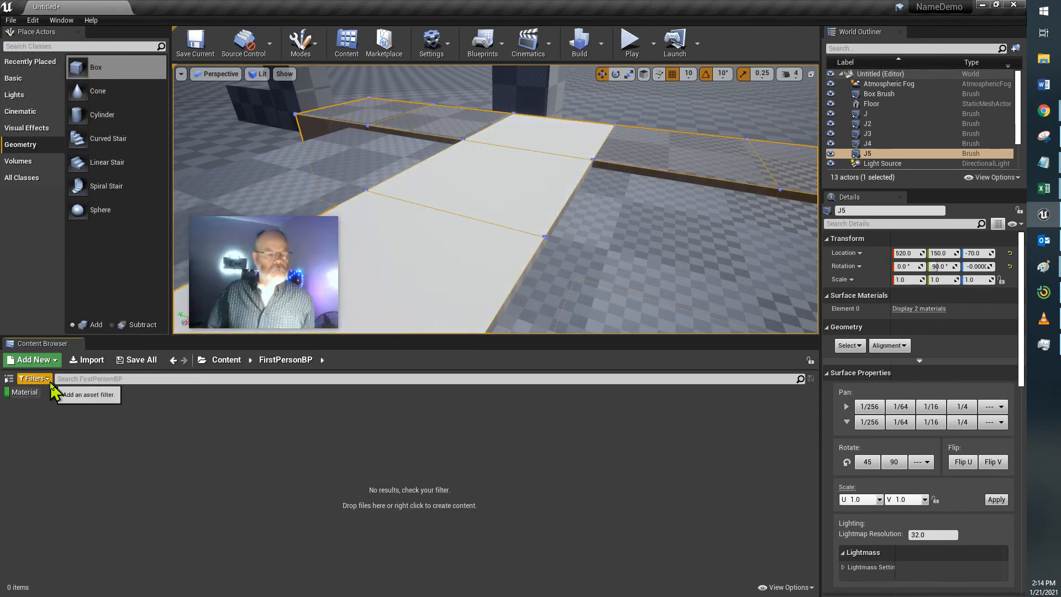
pyautogui.click(34, 378)
pyautogui.click(59, 458)
# - Show the folder tree and look through the Content, FirstPerson, FirstPersonBP and Geometry folders for materials
pyautogui.click(9, 379)
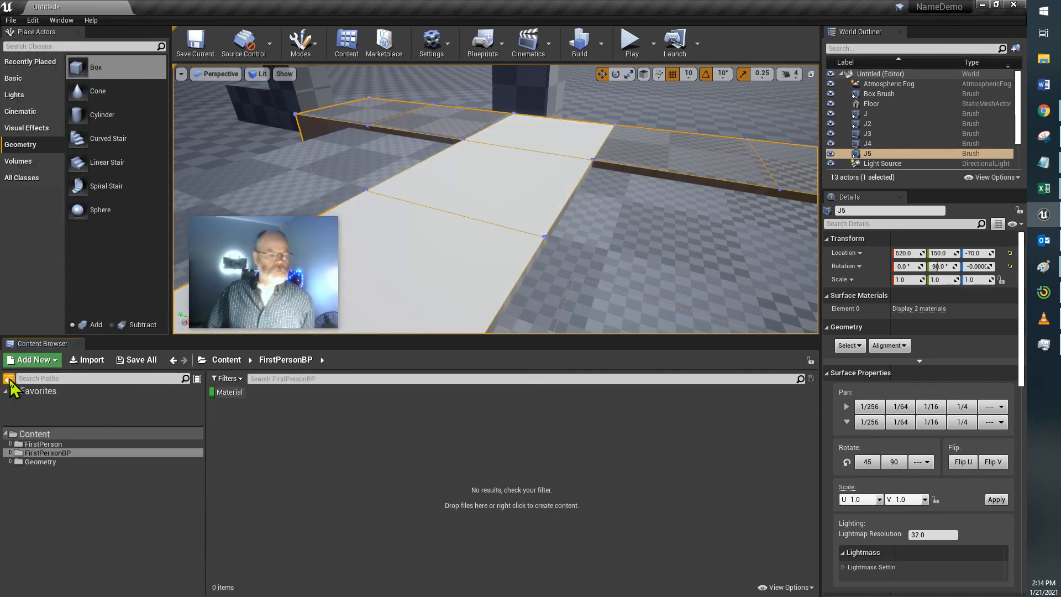
pyautogui.click(33, 435)
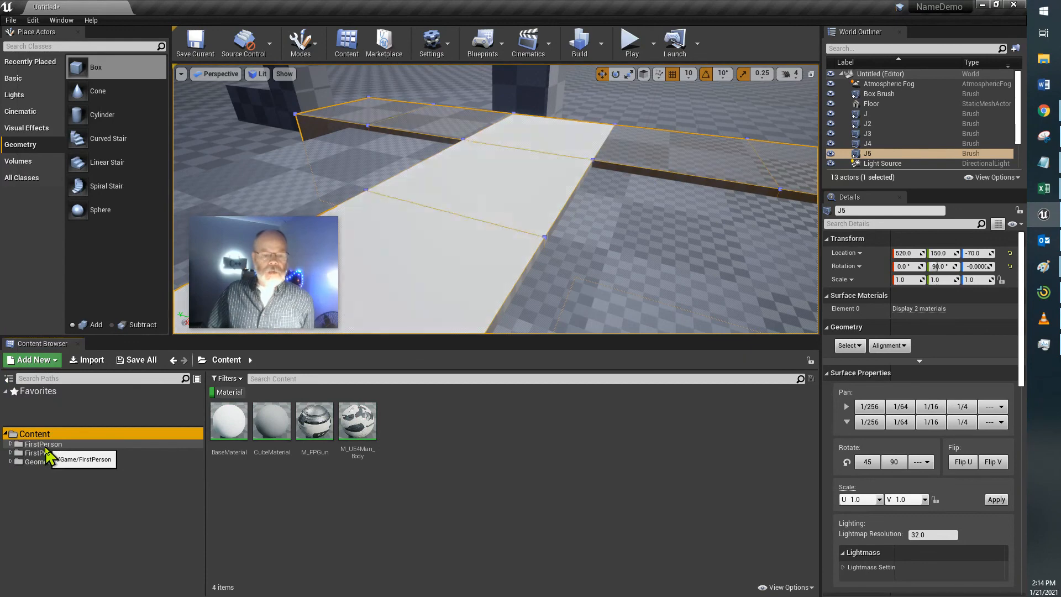
pyautogui.click(44, 445)
pyautogui.click(48, 453)
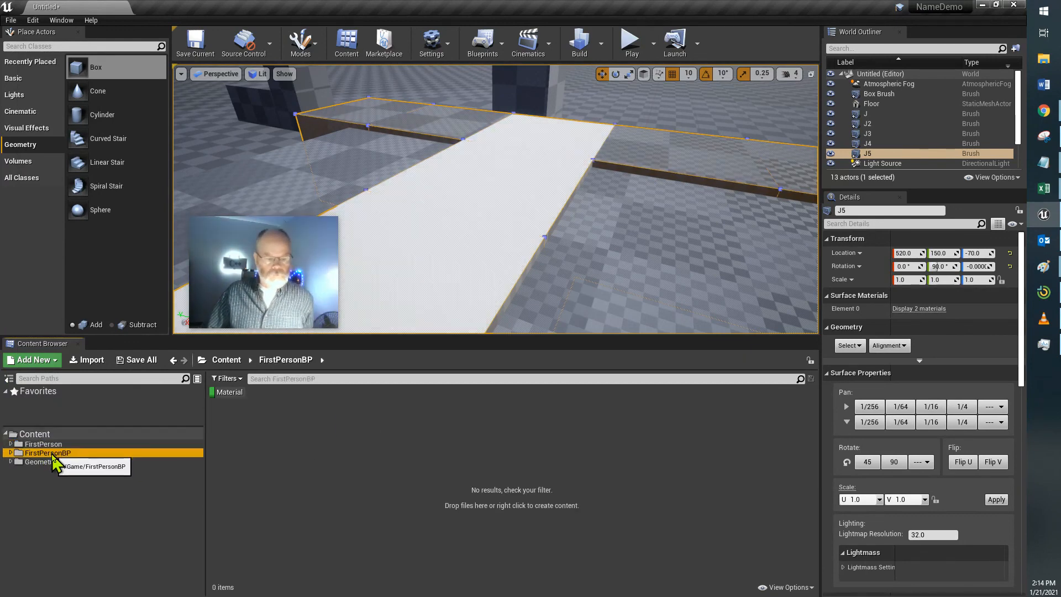
pyautogui.click(58, 464)
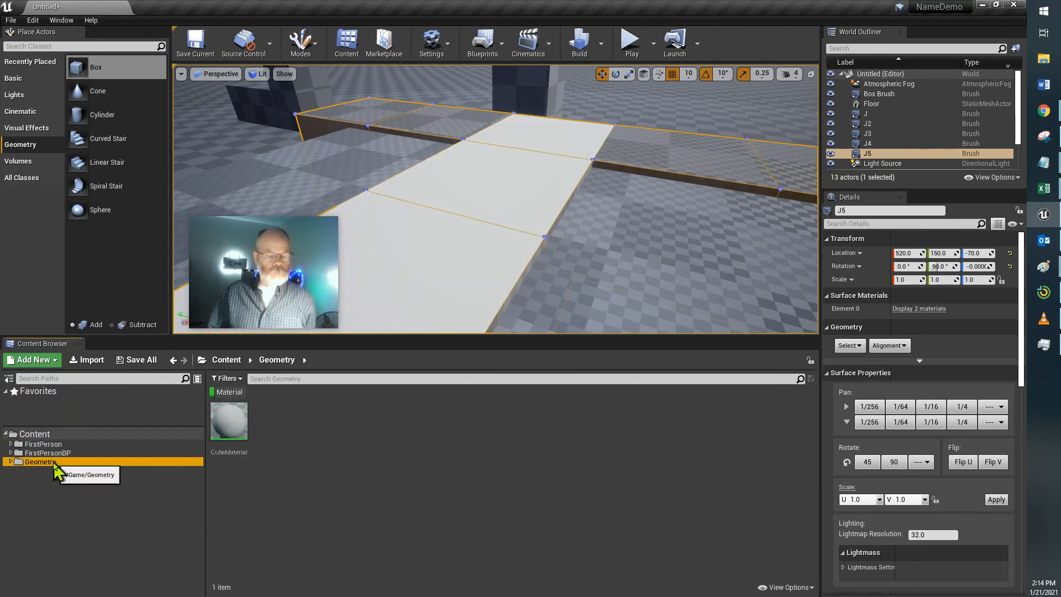